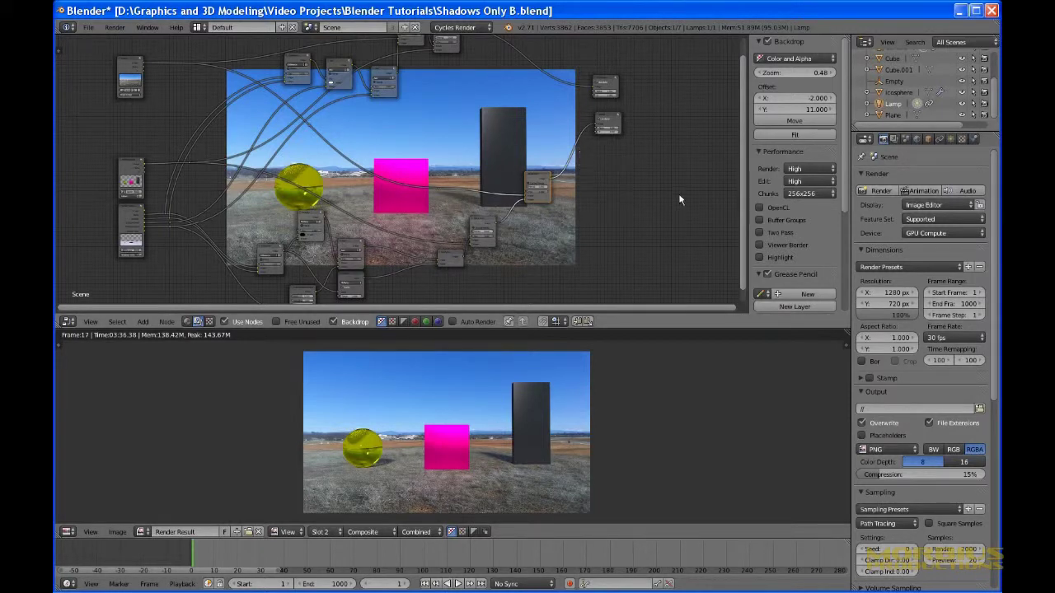
Rename the Letters render layer as Objects.
middle_drag(525, 241, 557, 227)
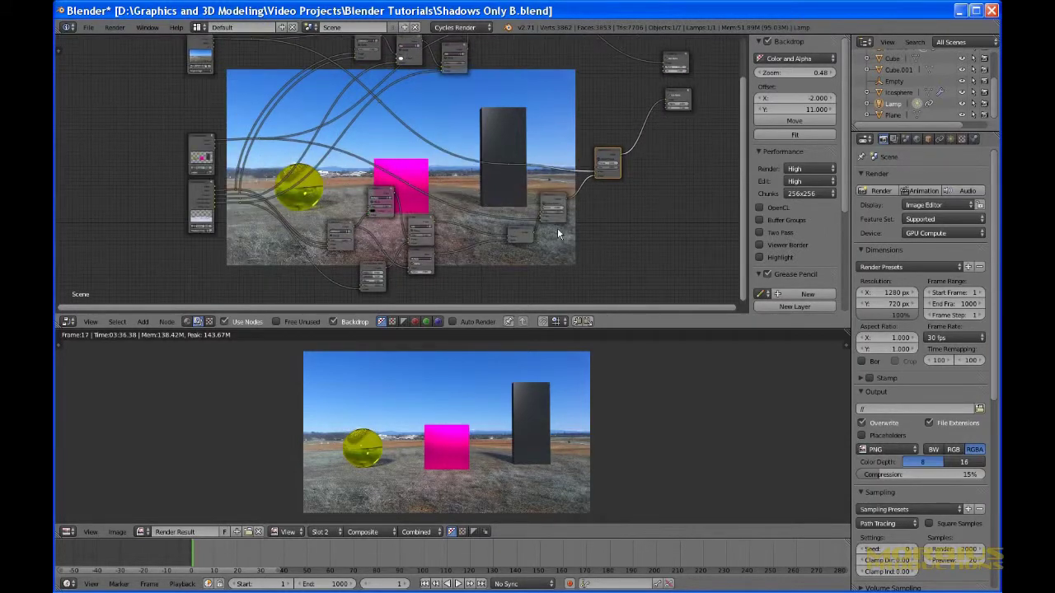
click(895, 139)
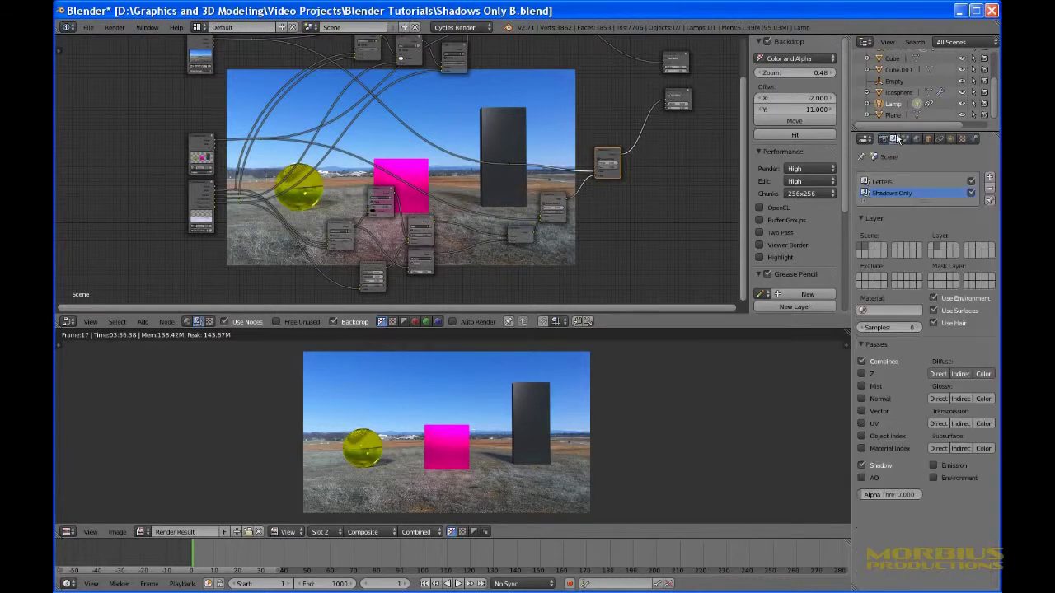
click(888, 186)
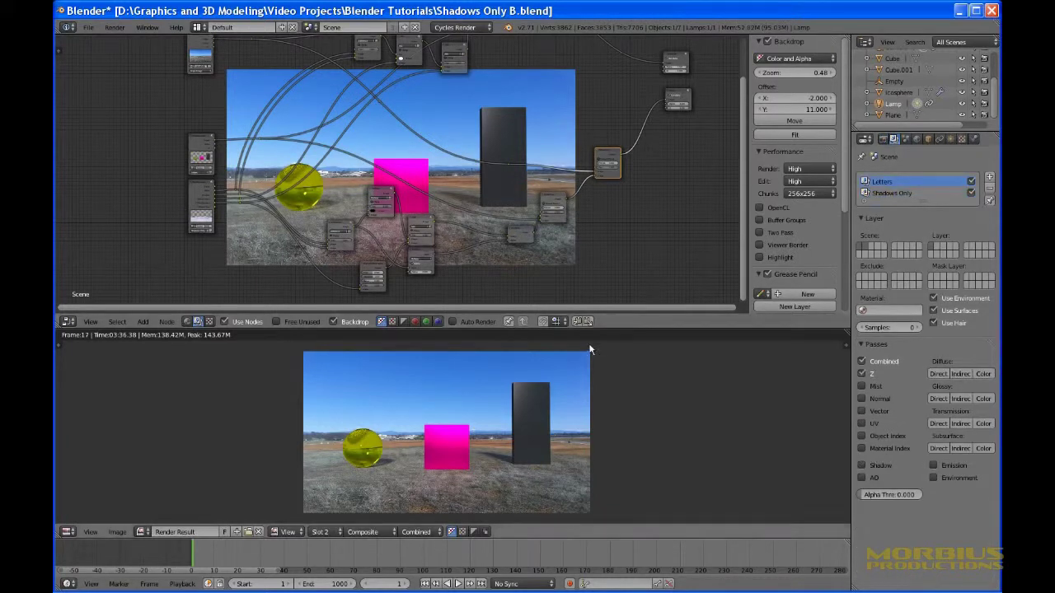
double_click(893, 181)
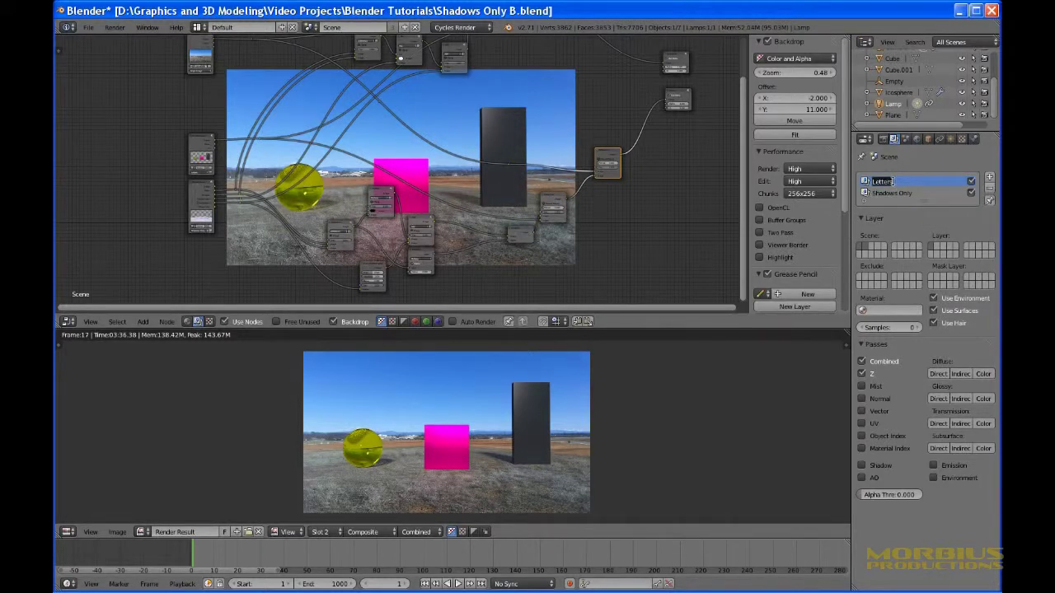
text(o)
text(s)
Compare the layer assignments and enabled passes of the Shadows Only and Objects render layers.
click(895, 192)
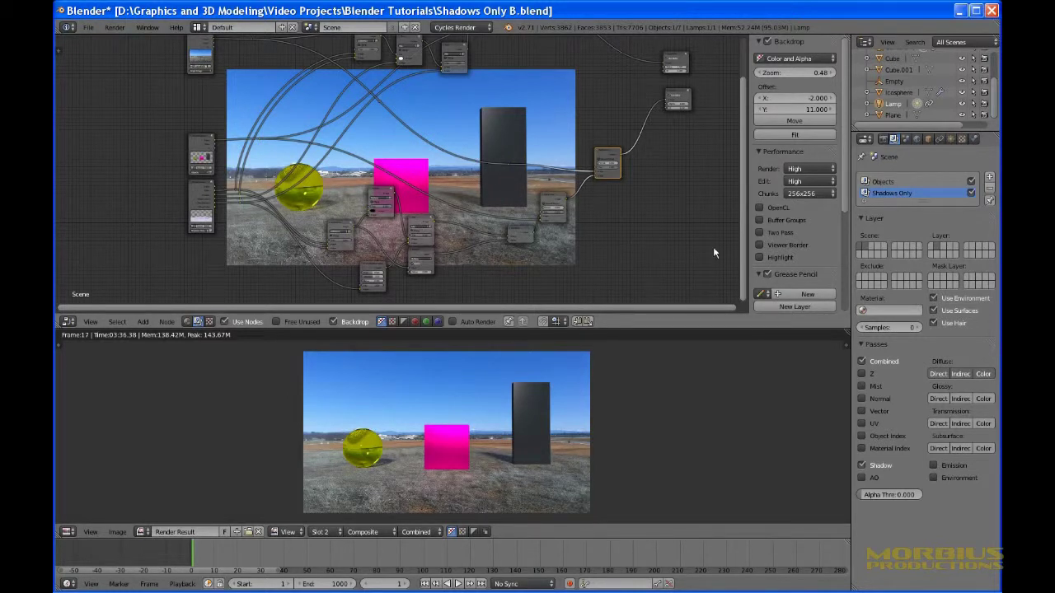
click(888, 181)
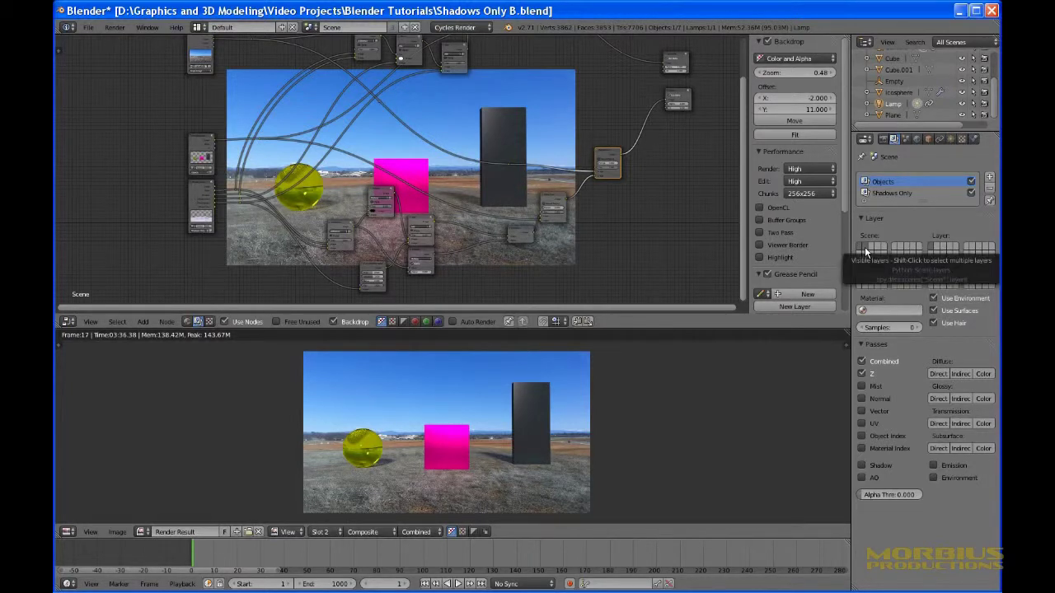
click(884, 193)
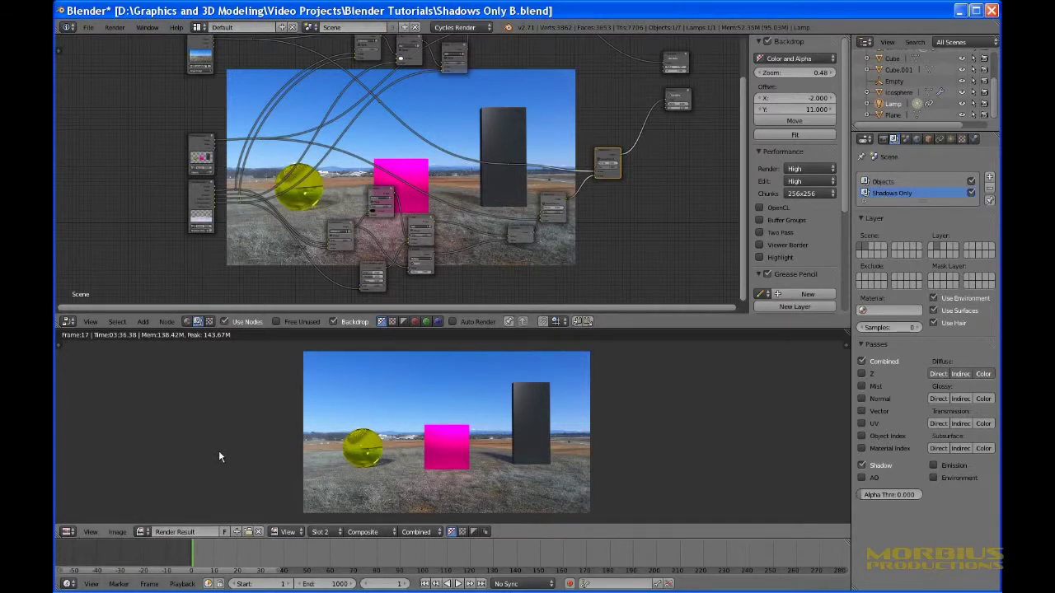
Select the ground plane in the 3D scene and examine its extent from several angles and through the camera.
key(Escape)
middle_drag(574, 417, 422, 467)
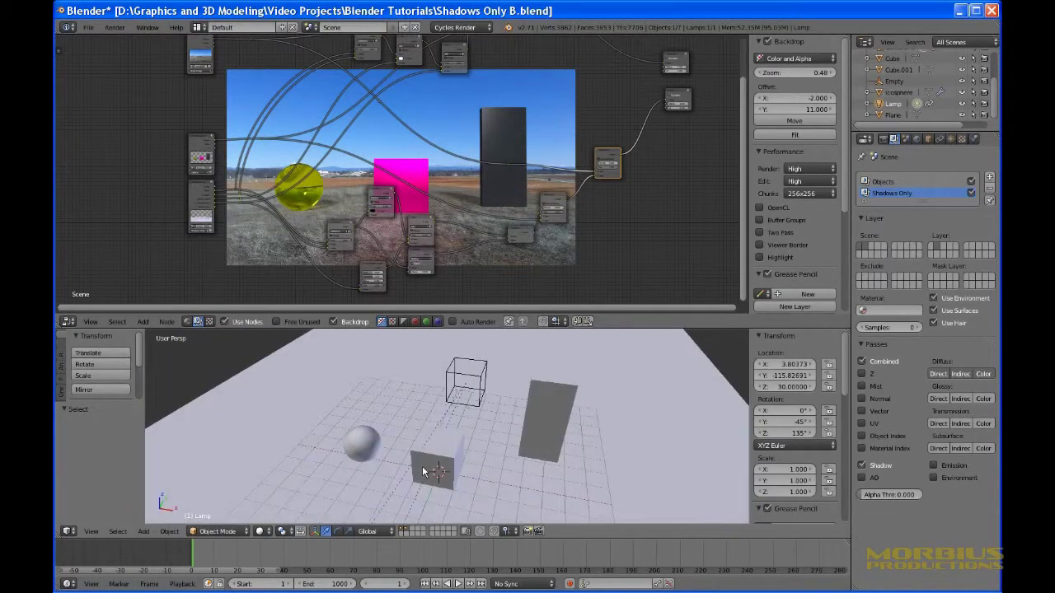
scroll(422, 472, down, 5)
right_click(535, 445)
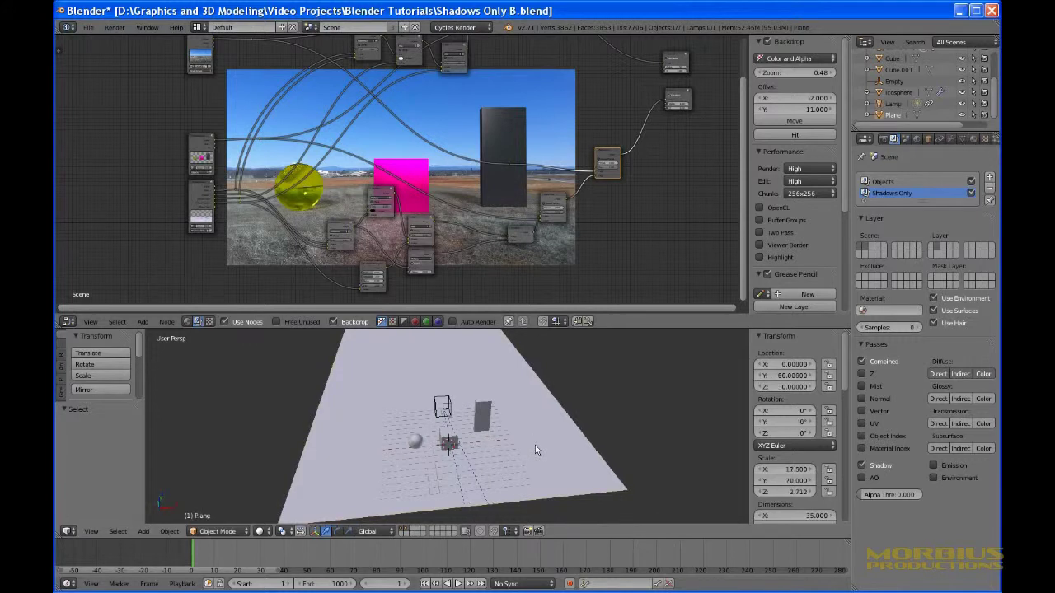
middle_drag(535, 450, 543, 471)
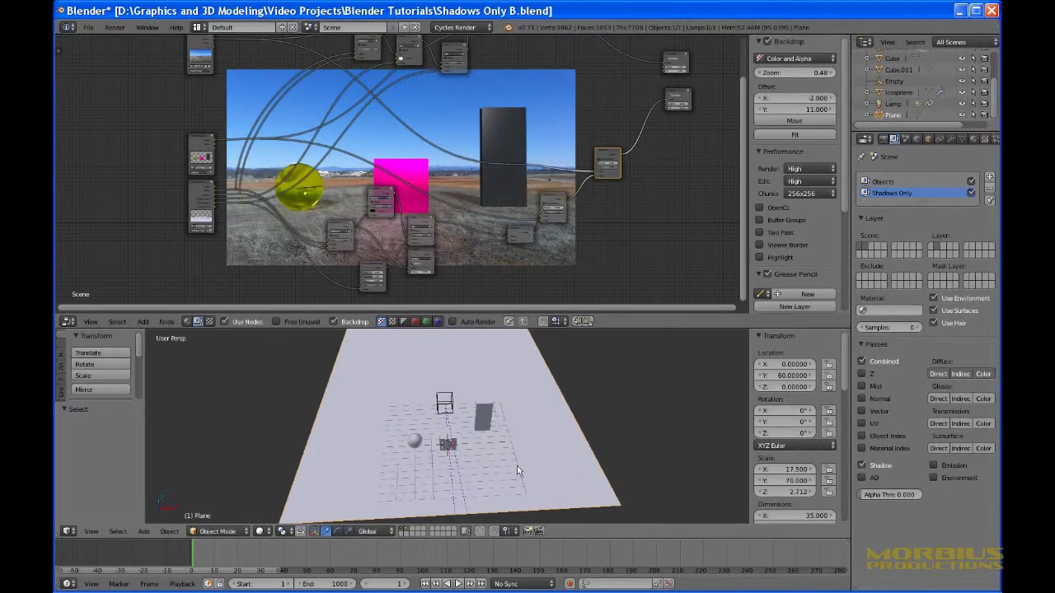
key(KP_0)
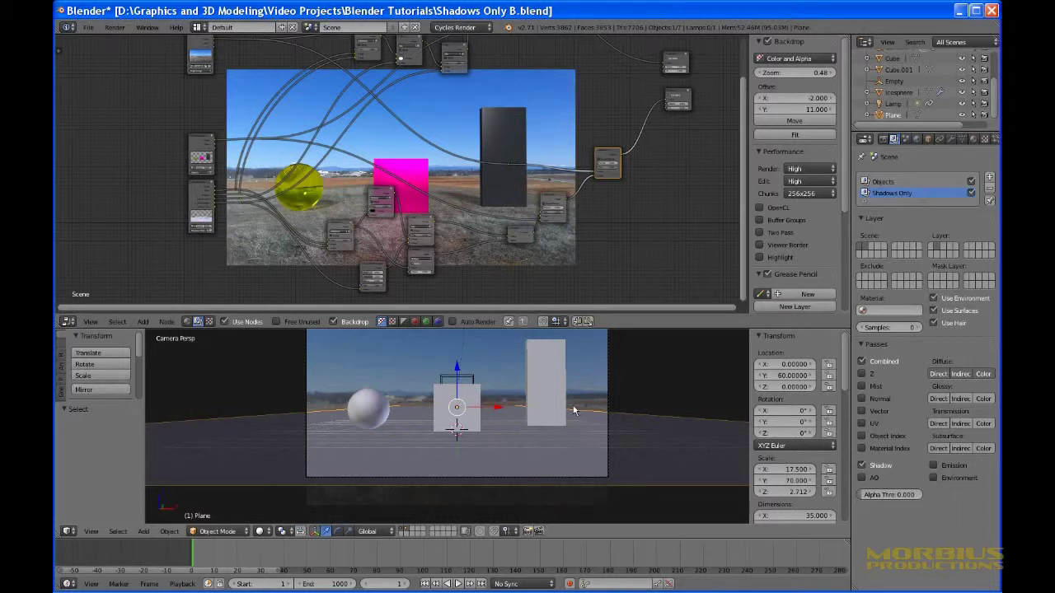
middle_drag(453, 450, 399, 460)
scroll(487, 486, down, 5)
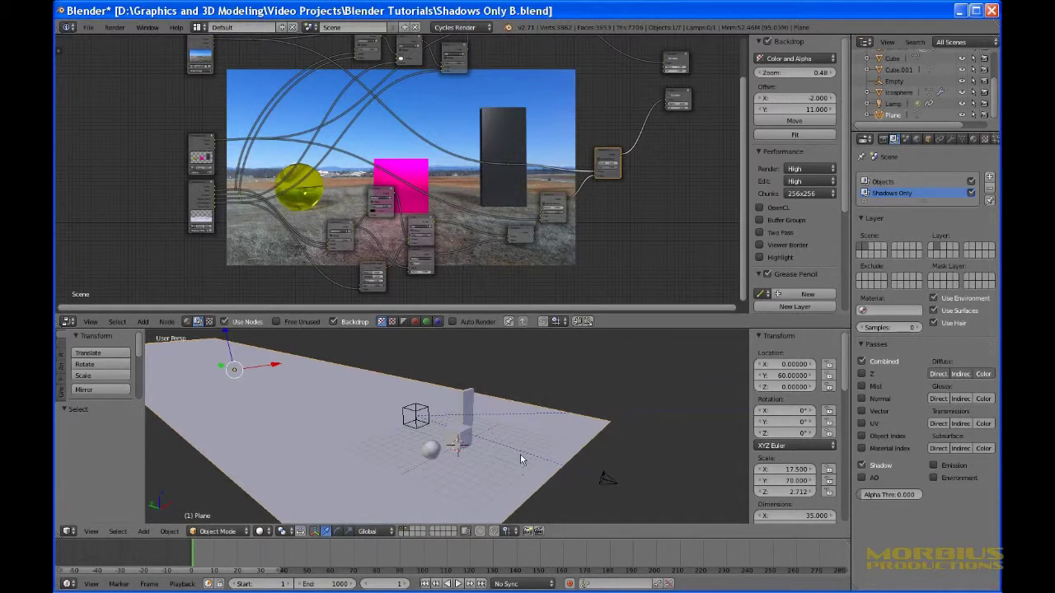
middle_drag(550, 451, 496, 497)
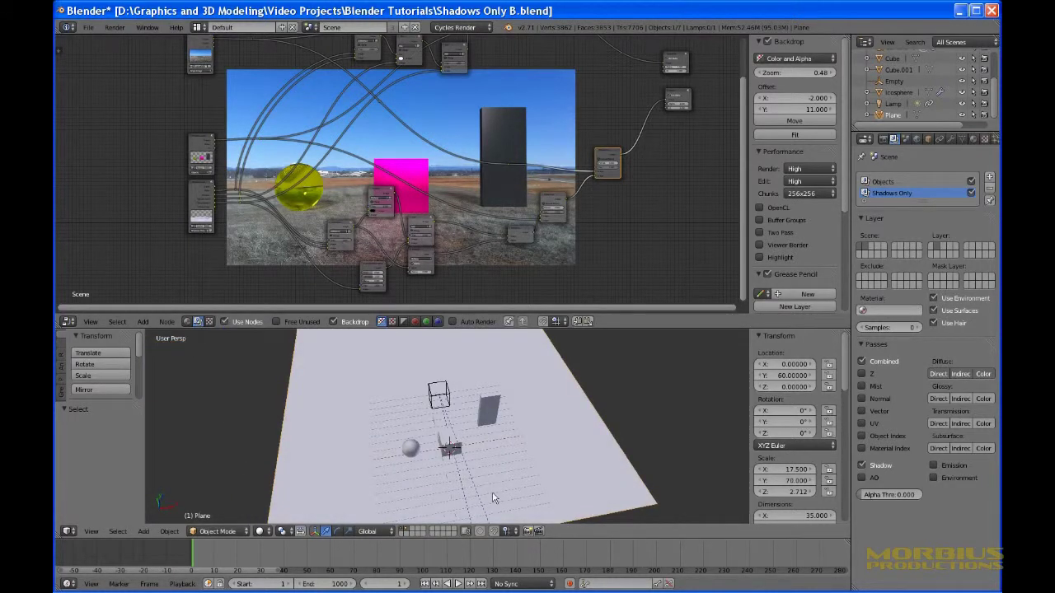
Display the ground plane's material nodes and check the color of its Diffuse BSDF shader.
click(973, 138)
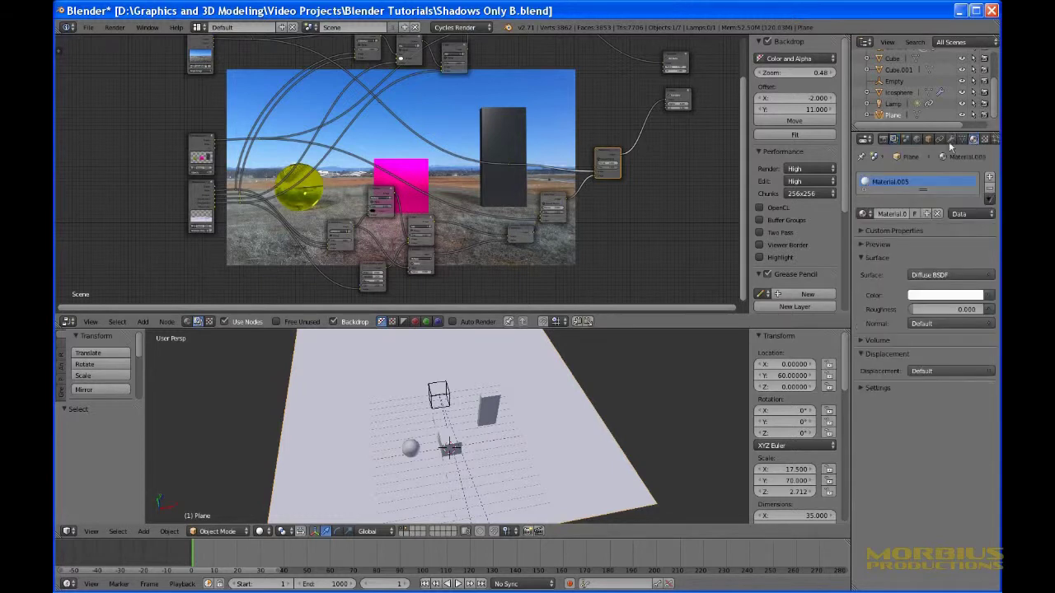
click(187, 321)
middle_drag(520, 220, 354, 234)
scroll(354, 234, up, 15)
scroll(352, 234, up, 2)
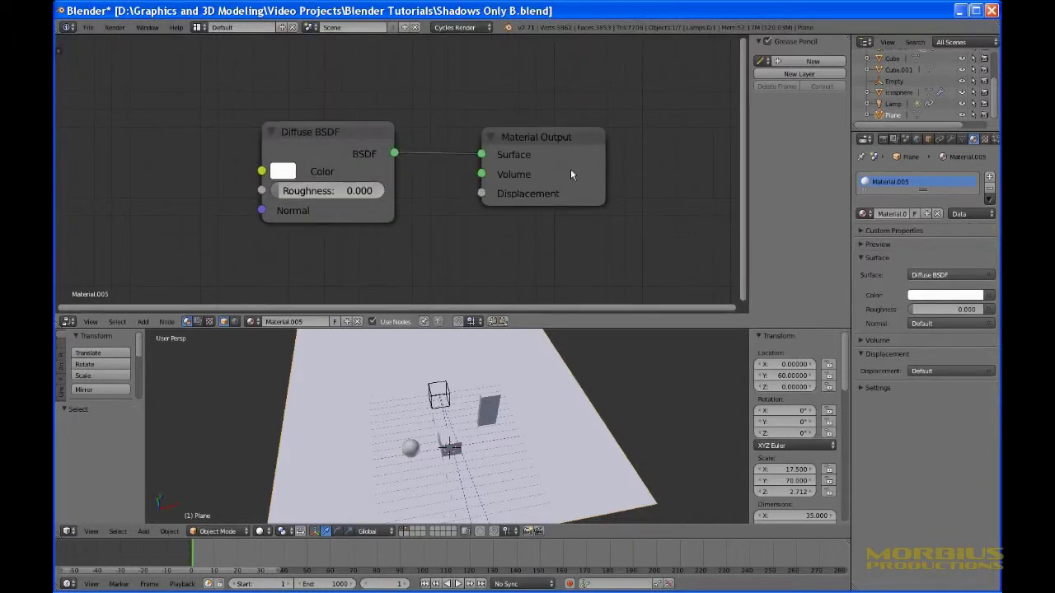
click(282, 172)
click(287, 173)
Select the tall slab and examine how its diffuse and glossy shaders are mixed in the material nodes.
right_click(488, 408)
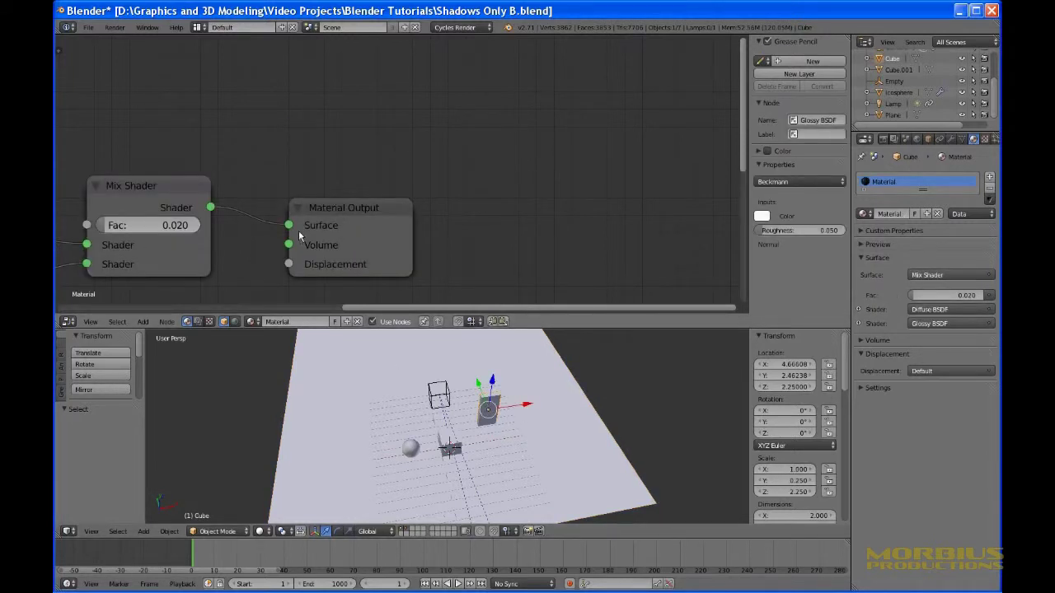
middle_drag(192, 167, 413, 142)
scroll(315, 197, down, 3)
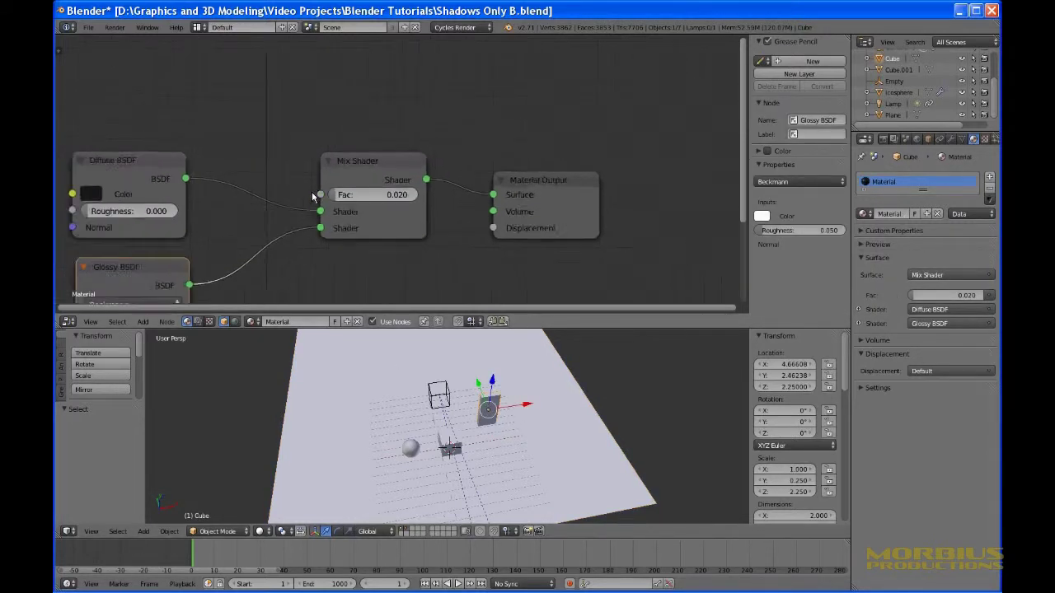
middle_drag(309, 244, 357, 160)
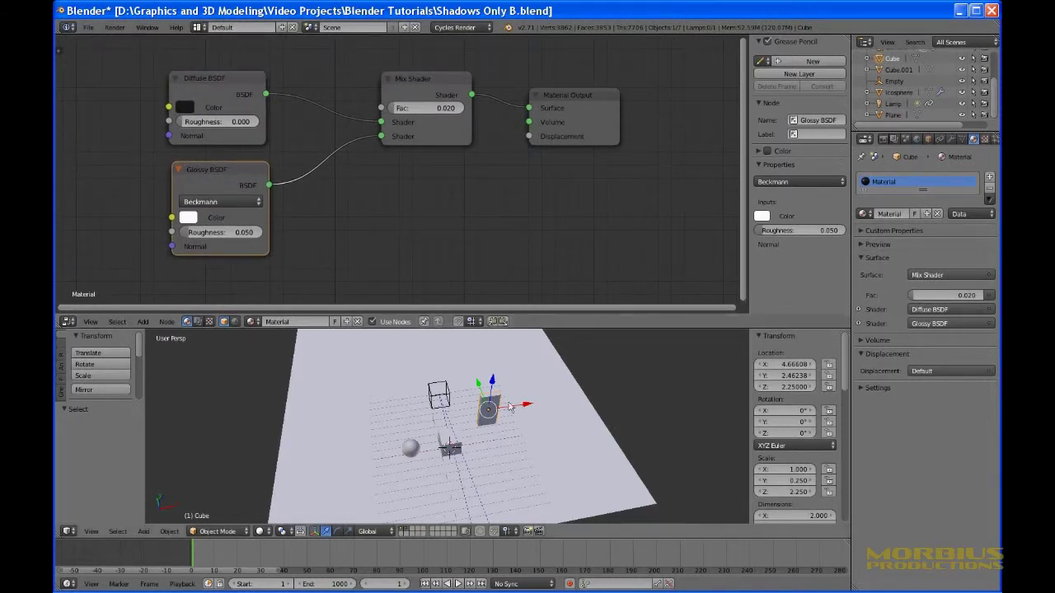
Select the center cube and examine its Glossy BSDF material nodes.
right_click(444, 439)
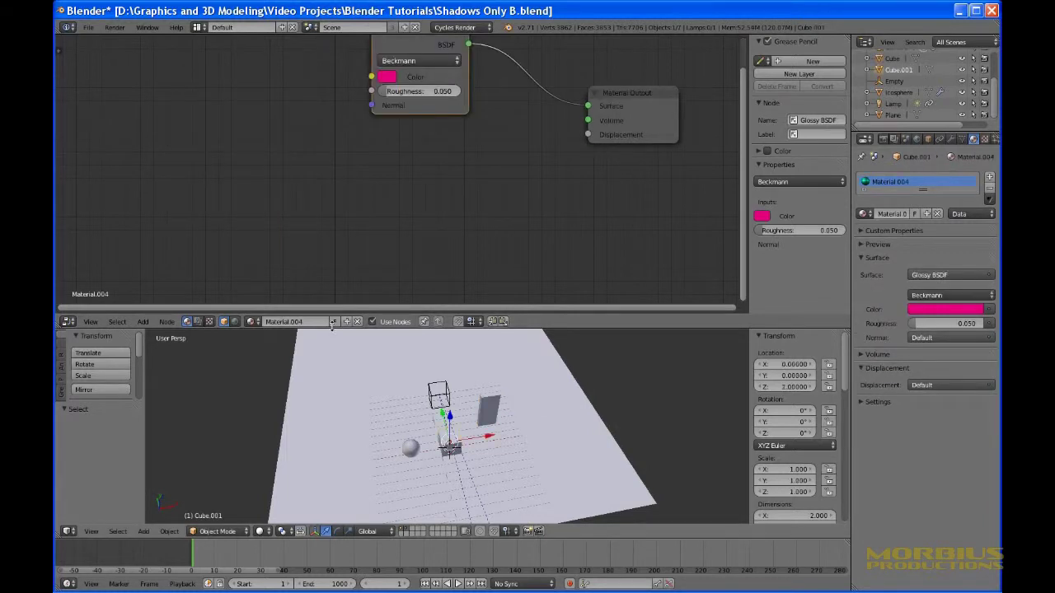
key(Home)
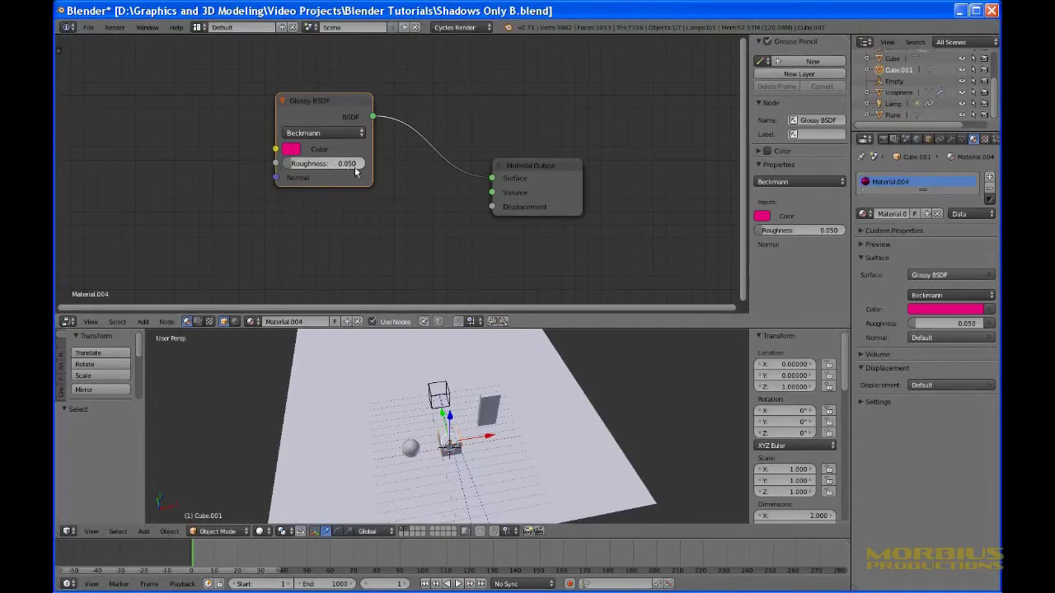
middle_drag(448, 275, 463, 231)
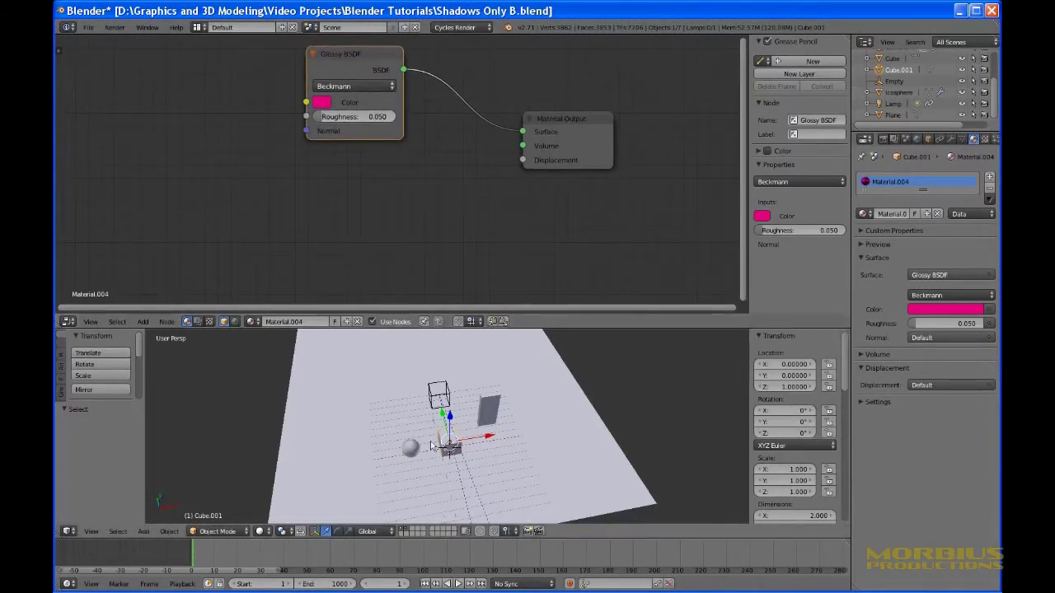
Select the icosphere to show its material nodes and move the Glass BSDF node up level with the Material Output node.
right_click(409, 451)
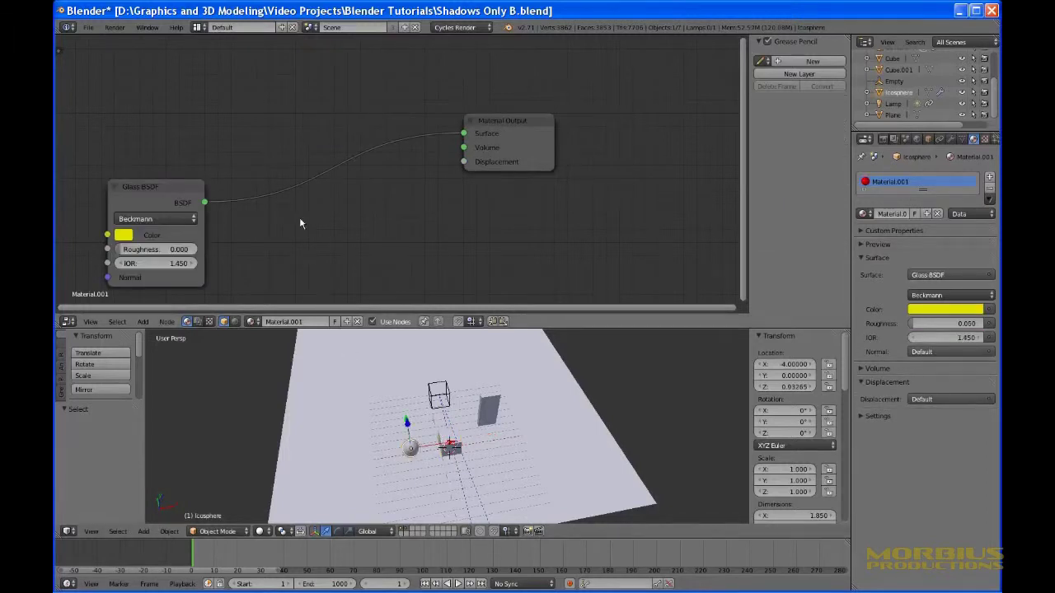
middle_drag(300, 223, 373, 187)
drag(223, 146, 338, 89)
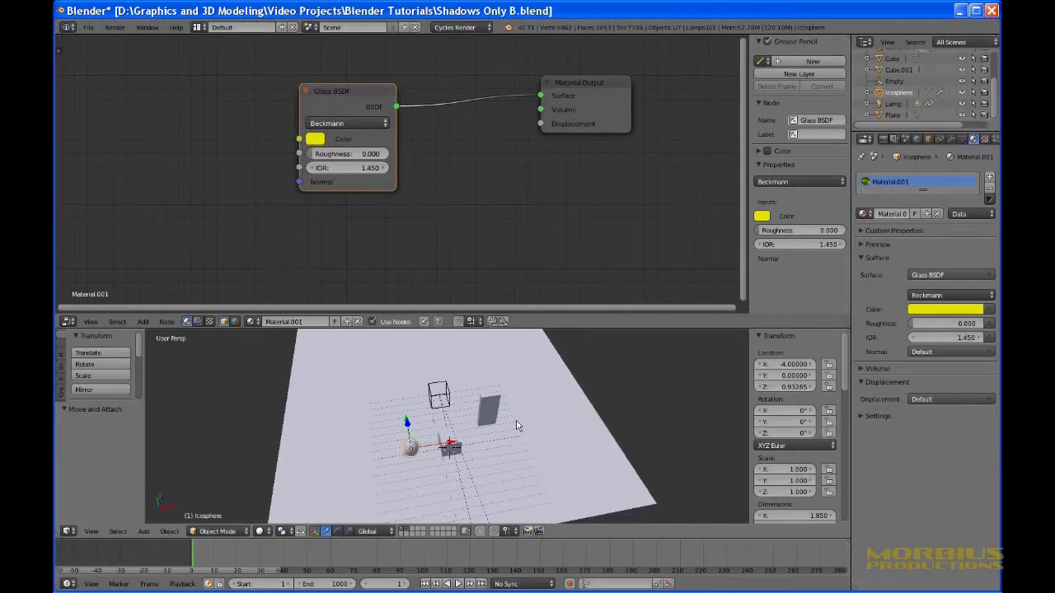
Review the scene layers and passes assigned to the Objects and Shadows Only render layers.
click(893, 140)
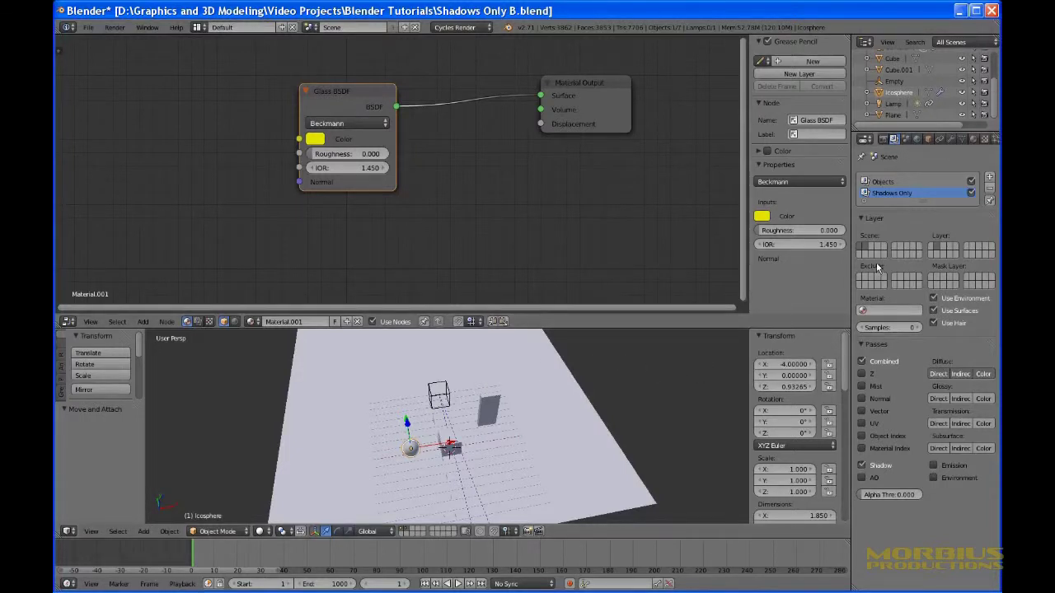
click(885, 182)
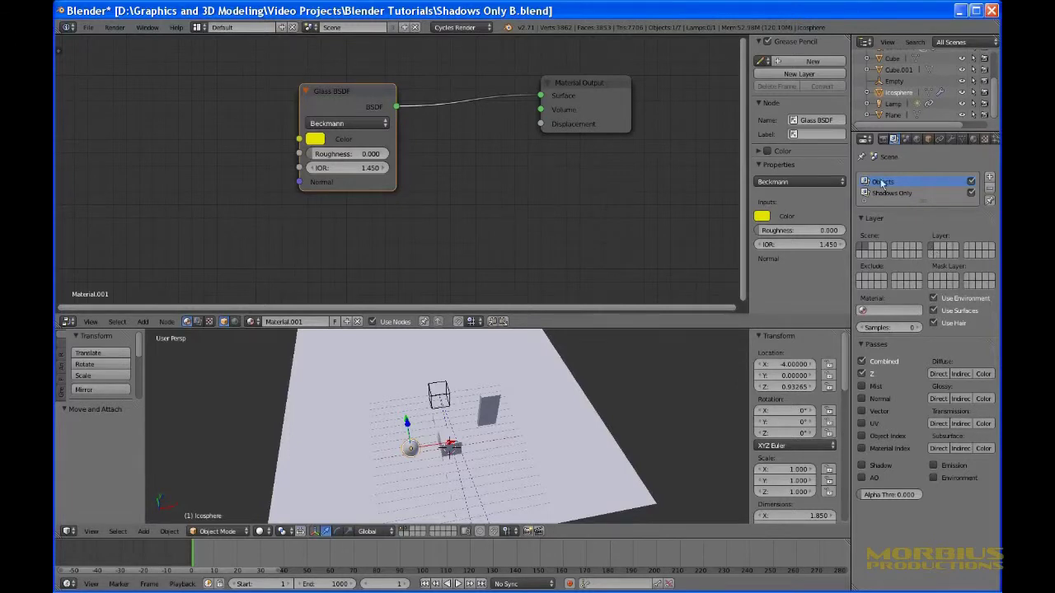
click(891, 193)
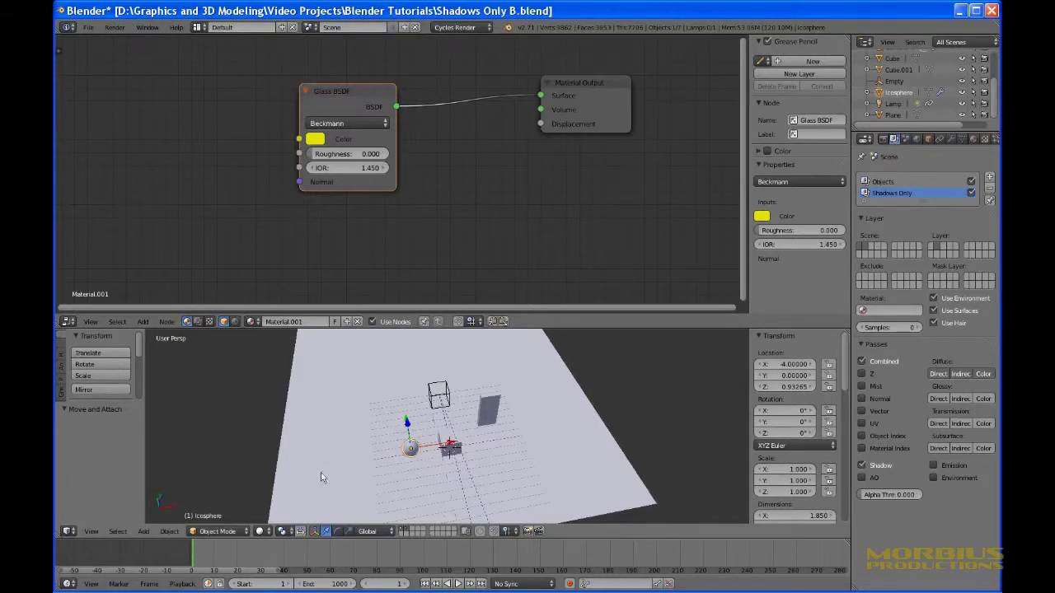
Show only scene layer 2 and inspect the ground plane on it.
click(406, 528)
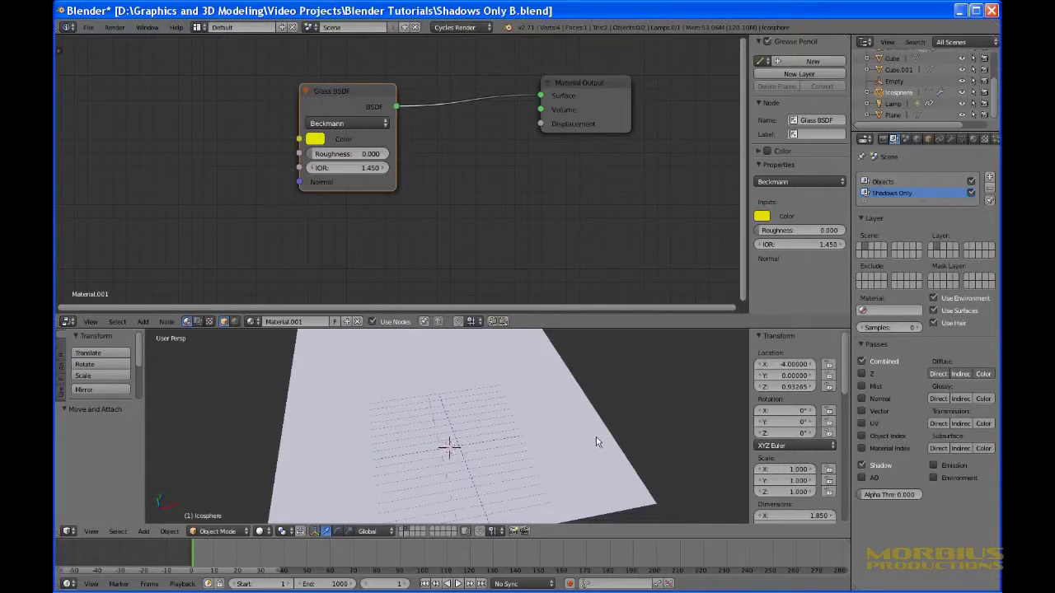
middle_drag(595, 437, 363, 517)
scroll(564, 432, down, 7)
scroll(564, 432, up, 10)
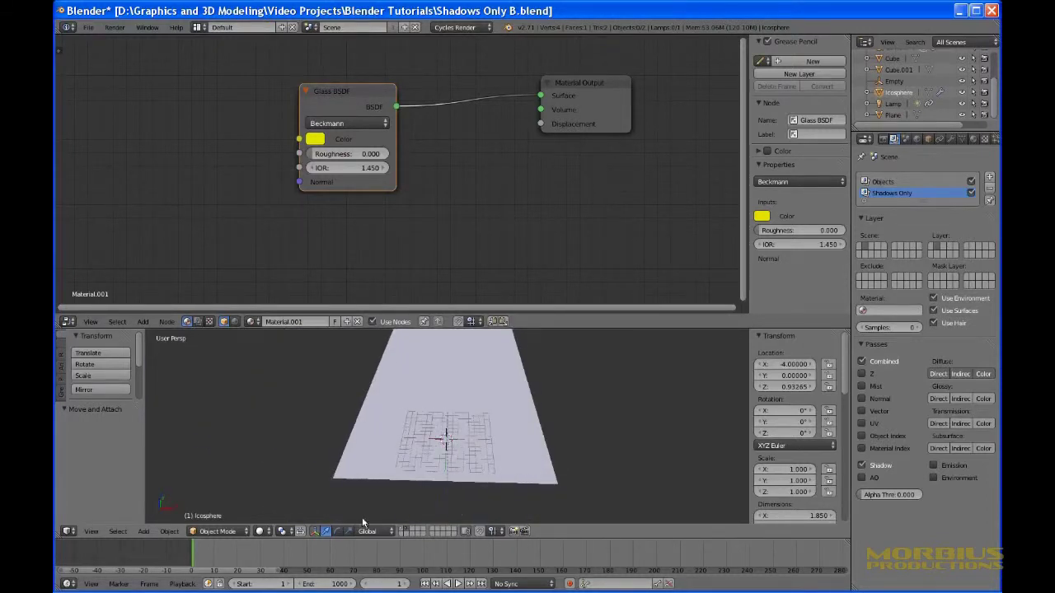
Show only scene layer 1 and inspect its objects and lamp from several angles.
click(402, 530)
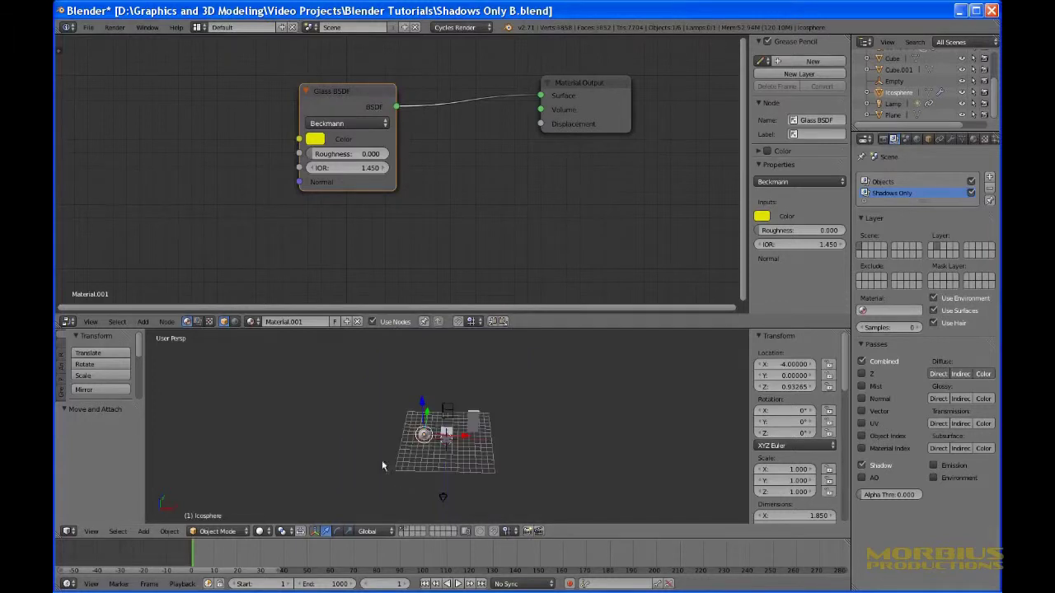
middle_drag(381, 461, 450, 450)
scroll(449, 450, down, 8)
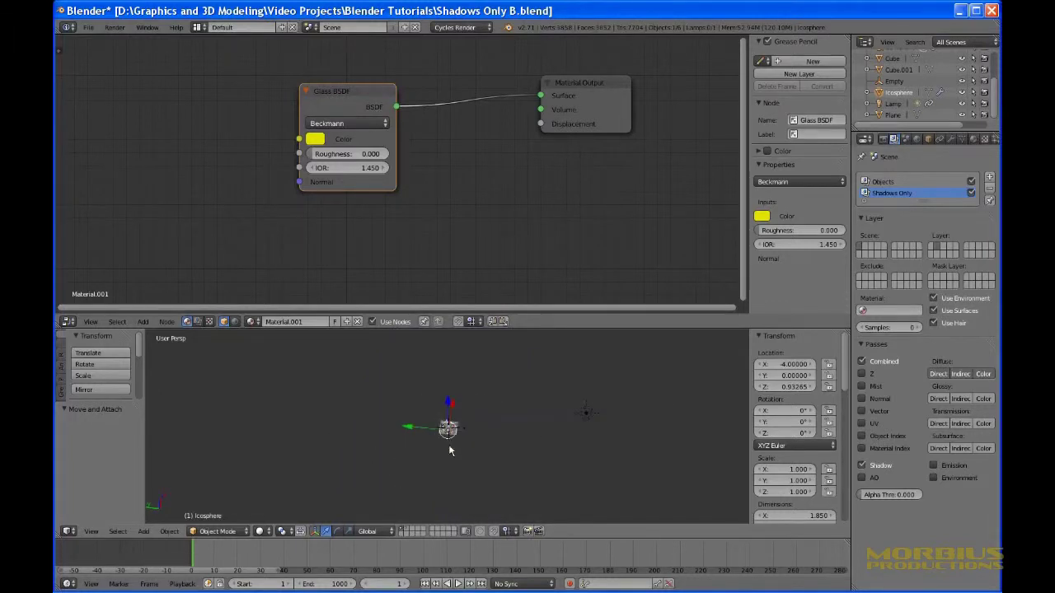
scroll(450, 451, up, 11)
middle_drag(450, 451, 407, 461)
middle_drag(457, 492, 408, 524)
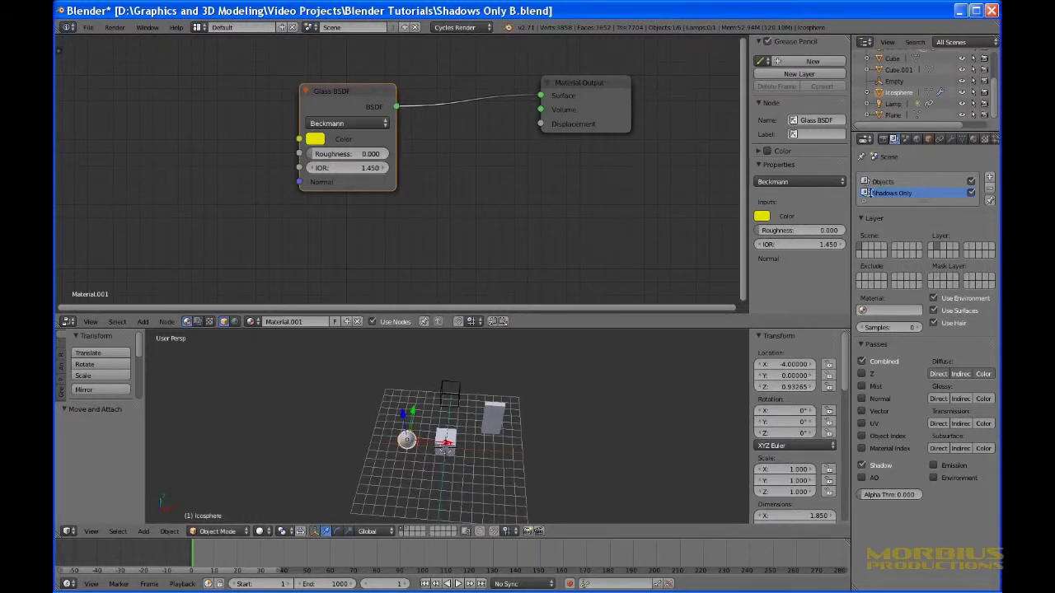
With the Objects render layer selected, make scene layer 2 visible together with layer 1, and open the scene's render settings.
click(880, 182)
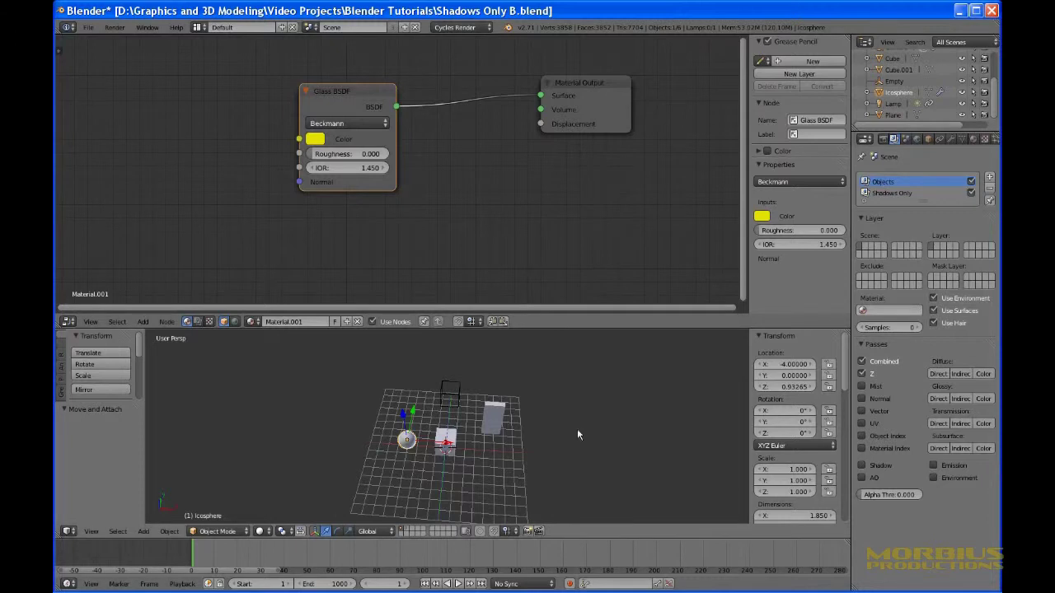
middle_drag(577, 434, 585, 424)
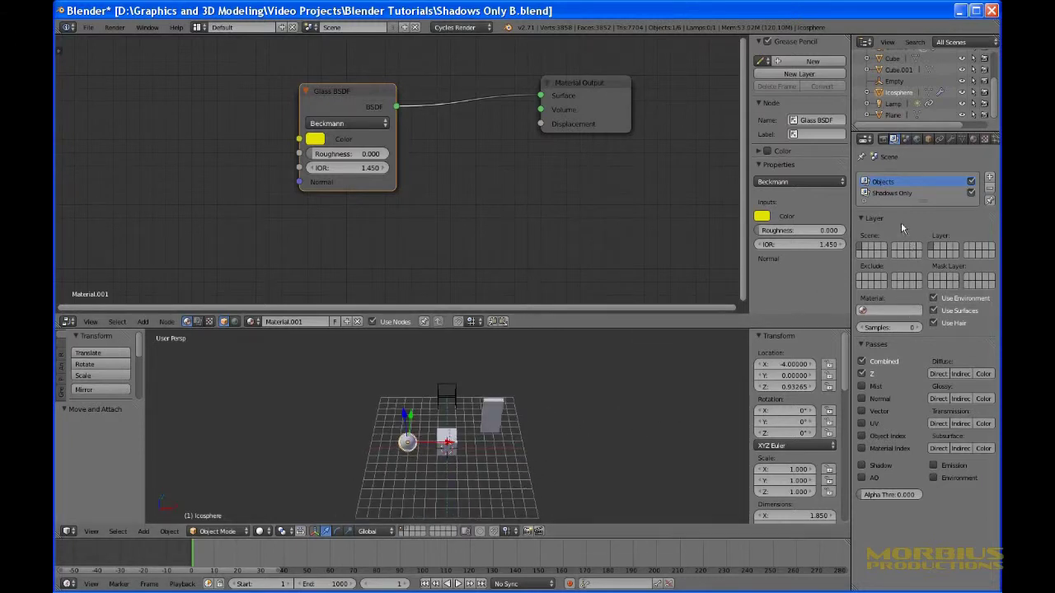
click(863, 247)
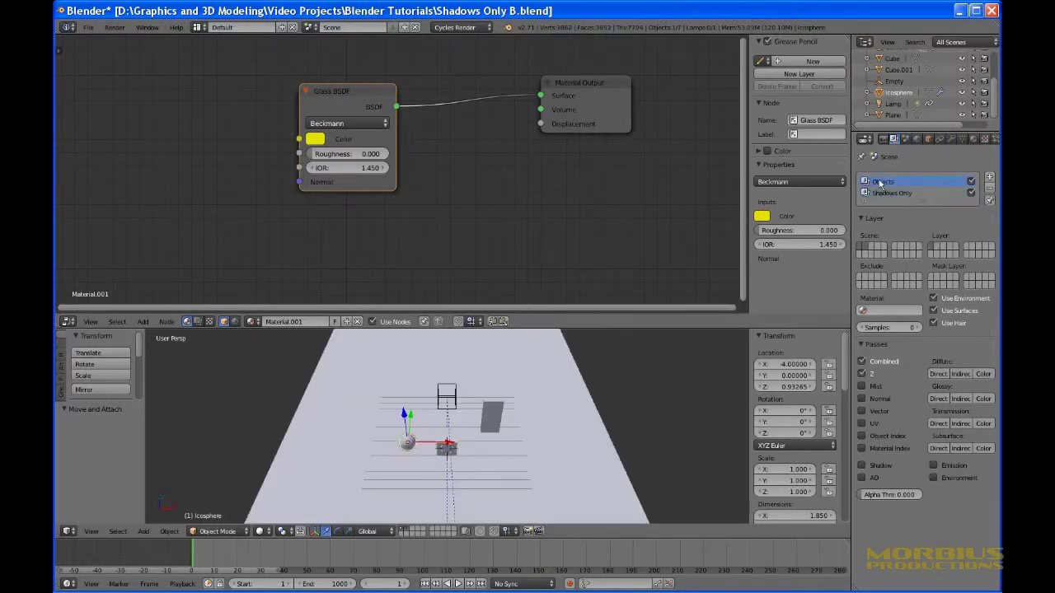
click(883, 139)
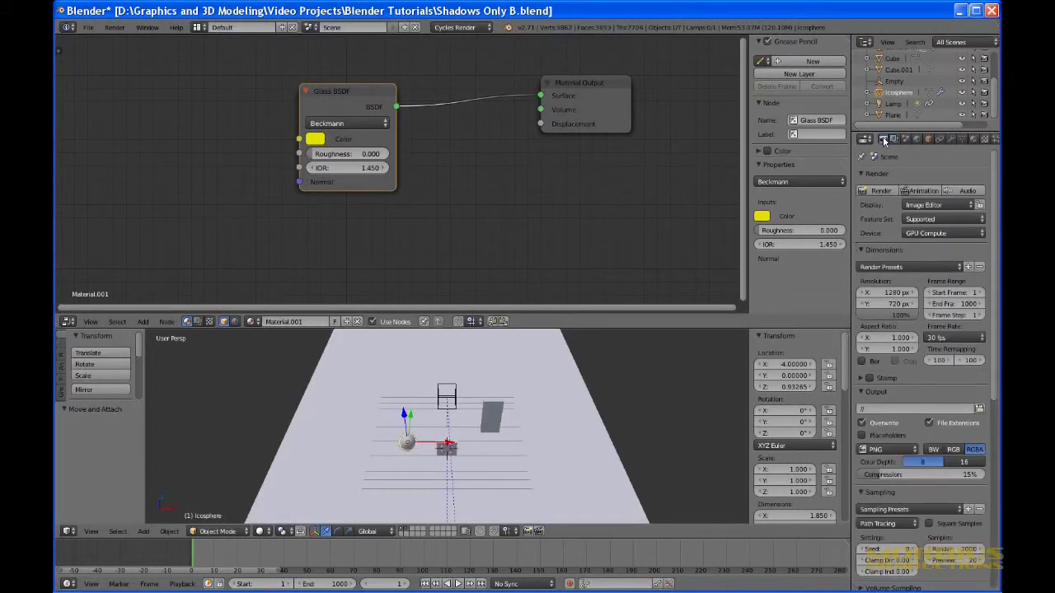
Enlarge the 3D view area, set the render samples to 100, and render the scene.
click(888, 194)
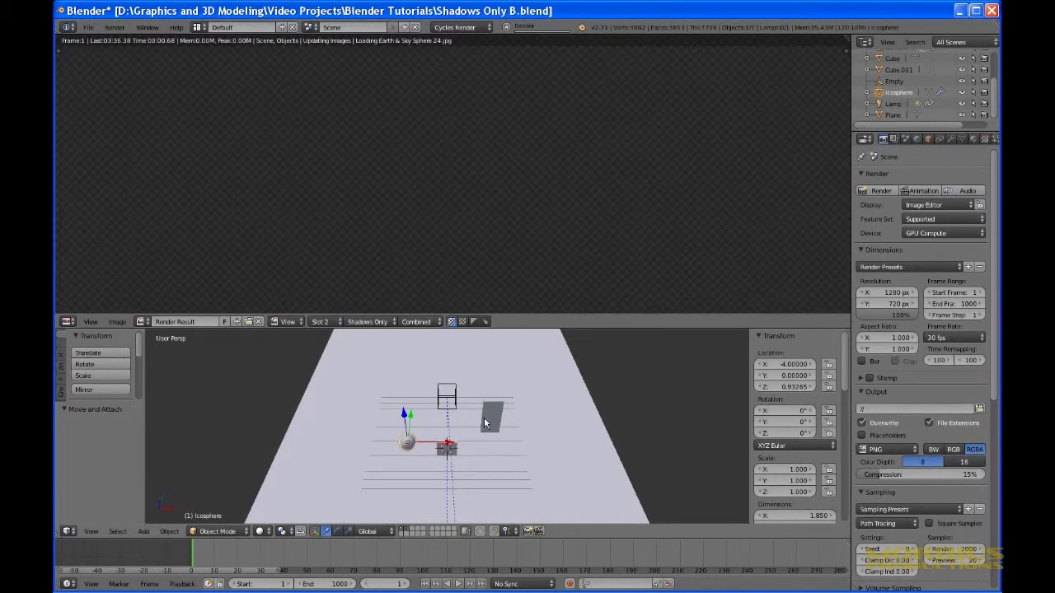
key(Escape)
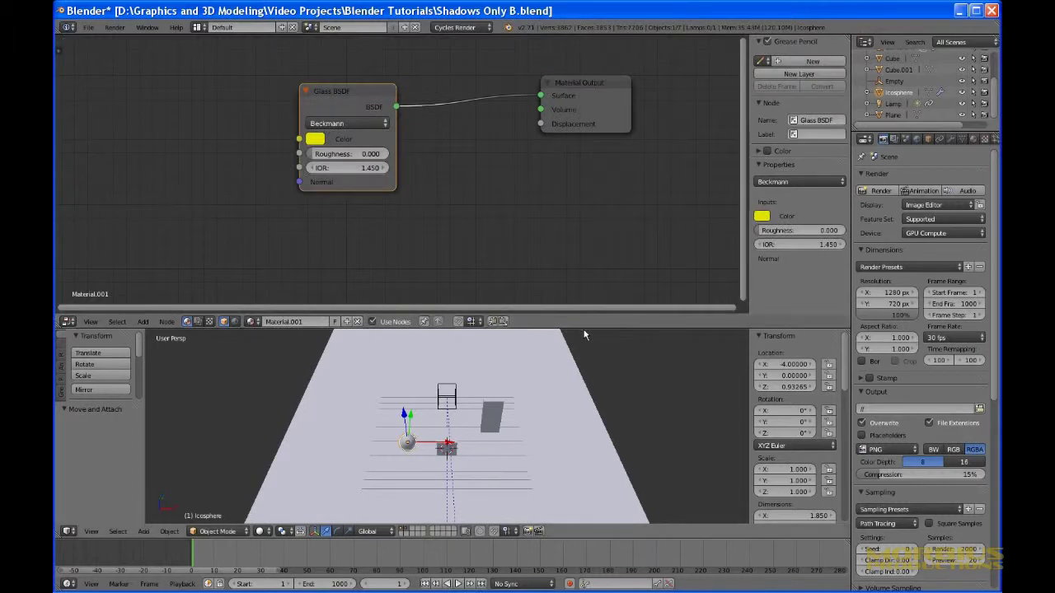
drag(584, 328, 575, 205)
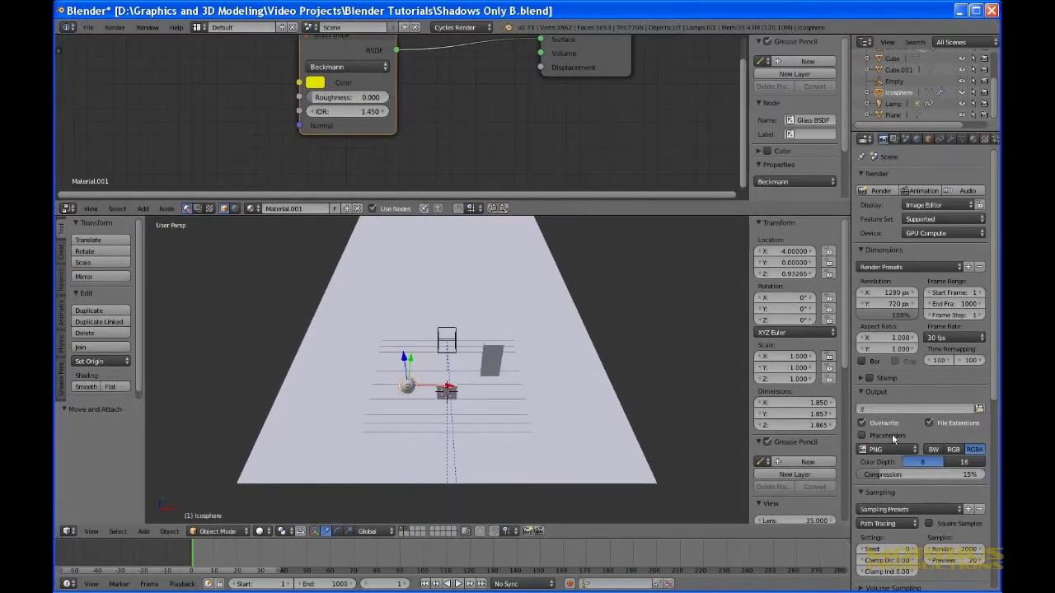
click(956, 550)
key(BackSpace)
text(100)
key(Return)
click(868, 192)
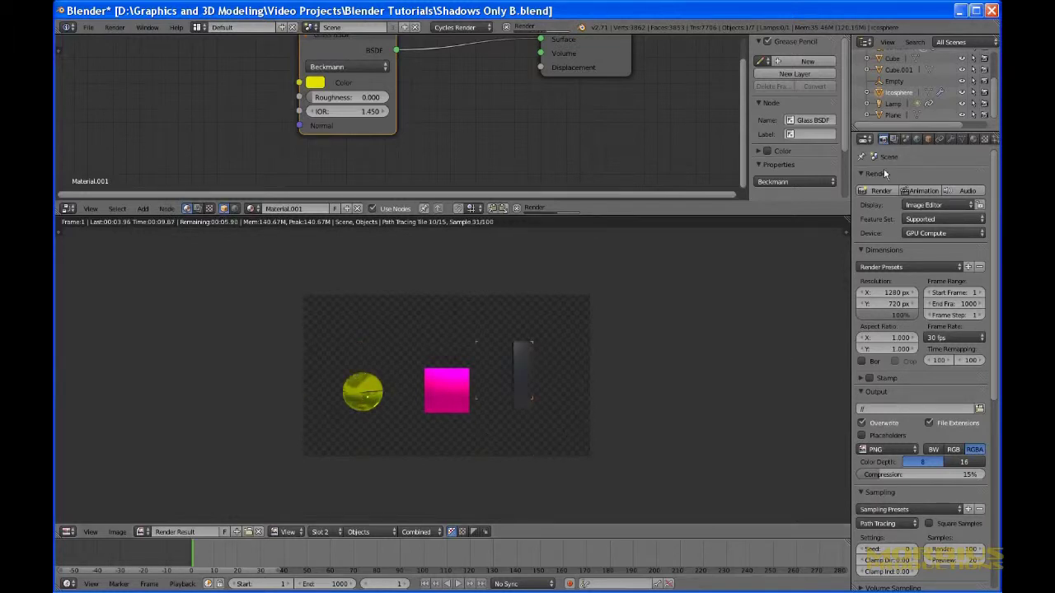
Check that the Transparent option is enabled in the scene's Film render settings.
scroll(887, 474, down, 5)
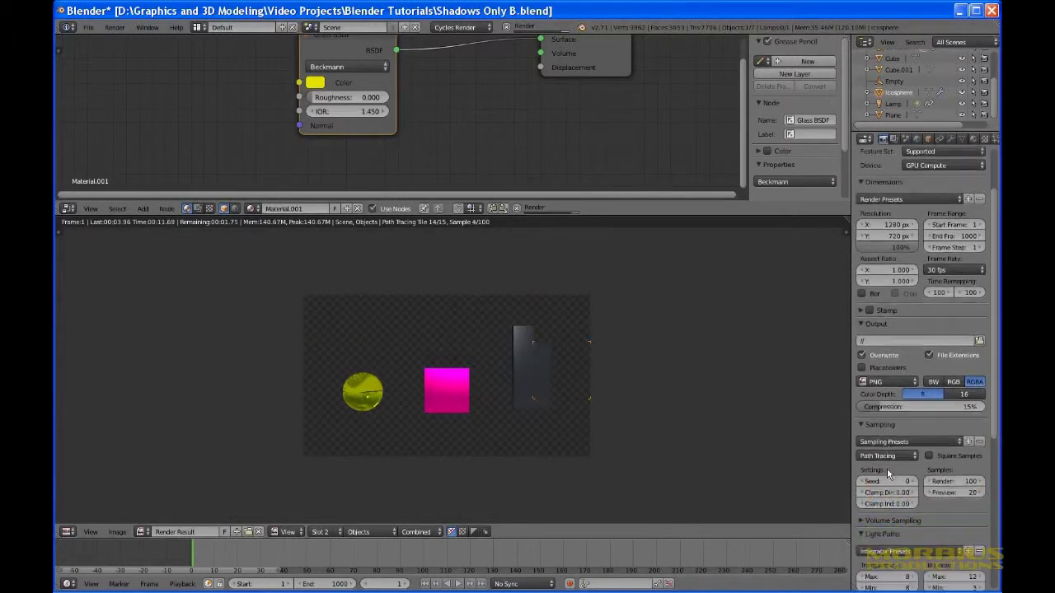
scroll(887, 468, down, 1)
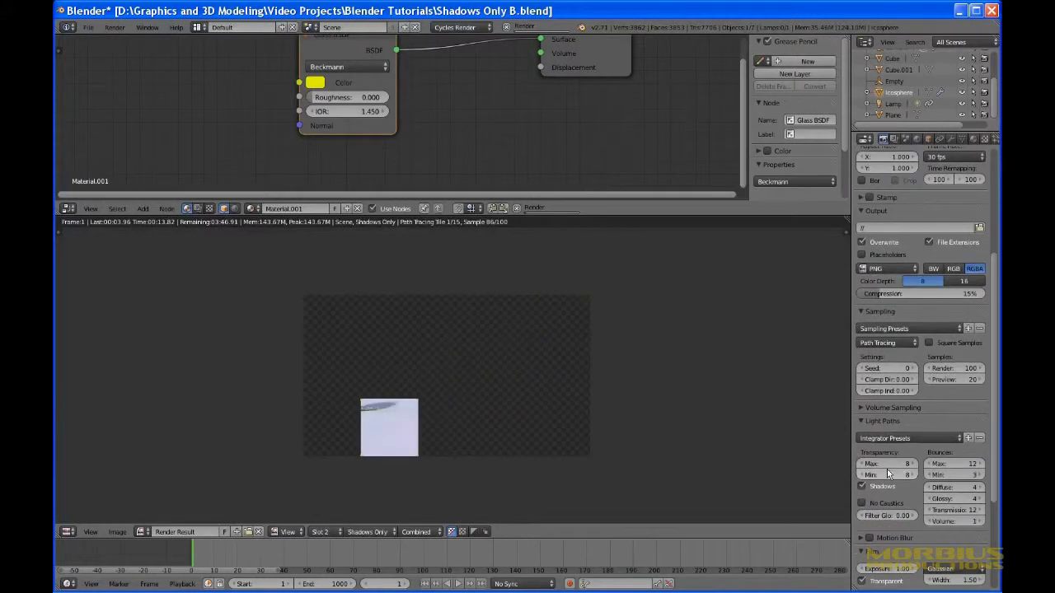
scroll(877, 517, down, 3)
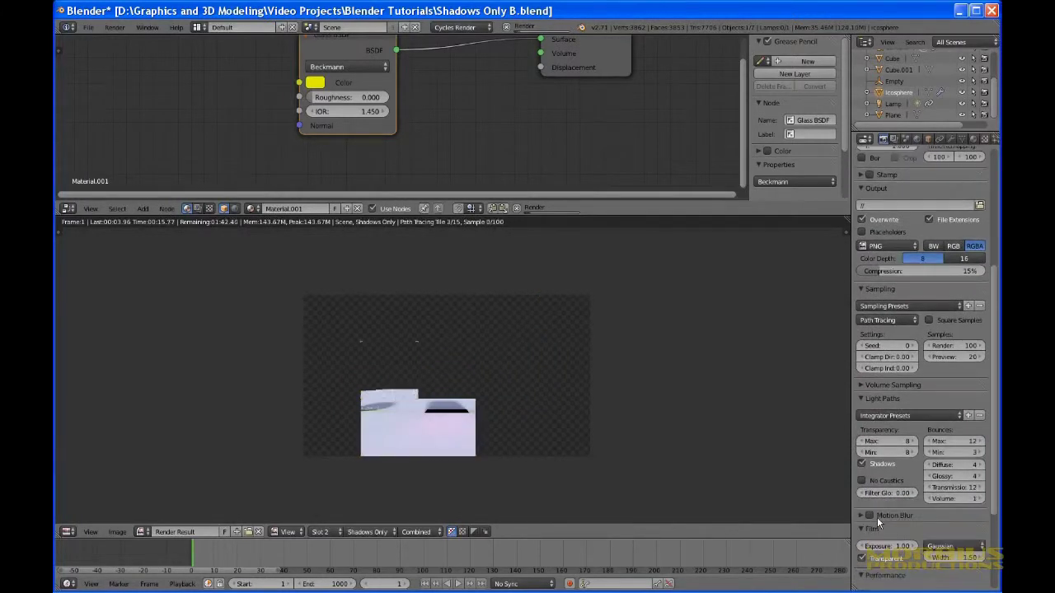
scroll(880, 536, down, 2)
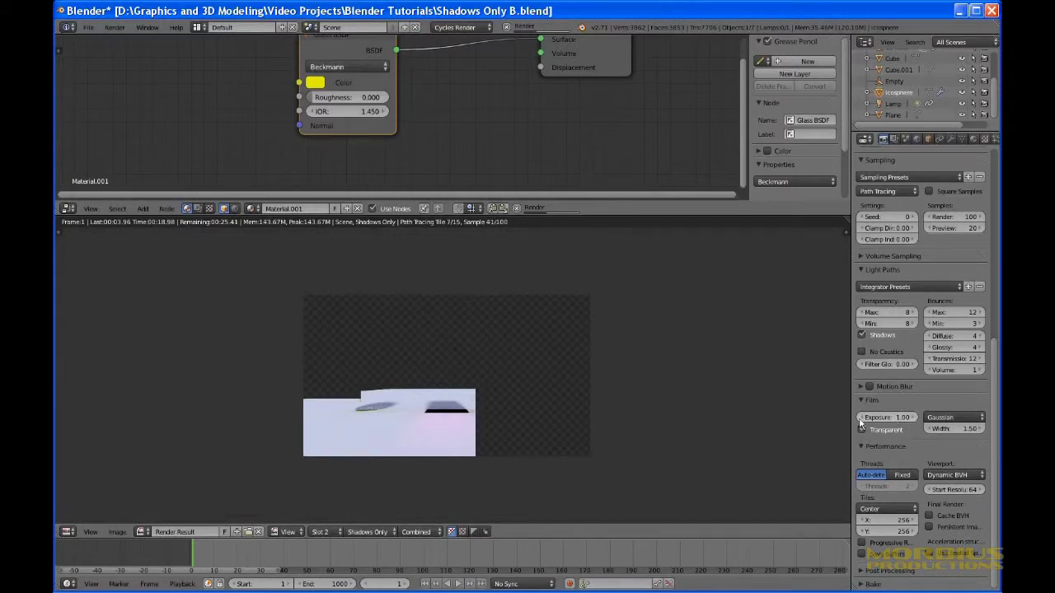
click(862, 428)
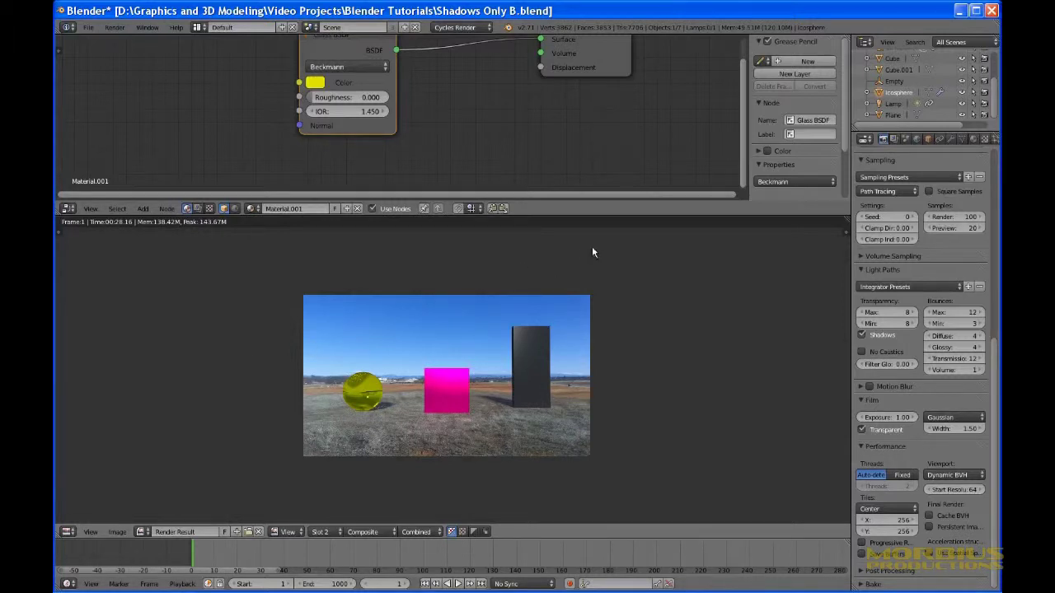
View the Objects layer of the render result, followed by its Shadows Only layer.
click(362, 533)
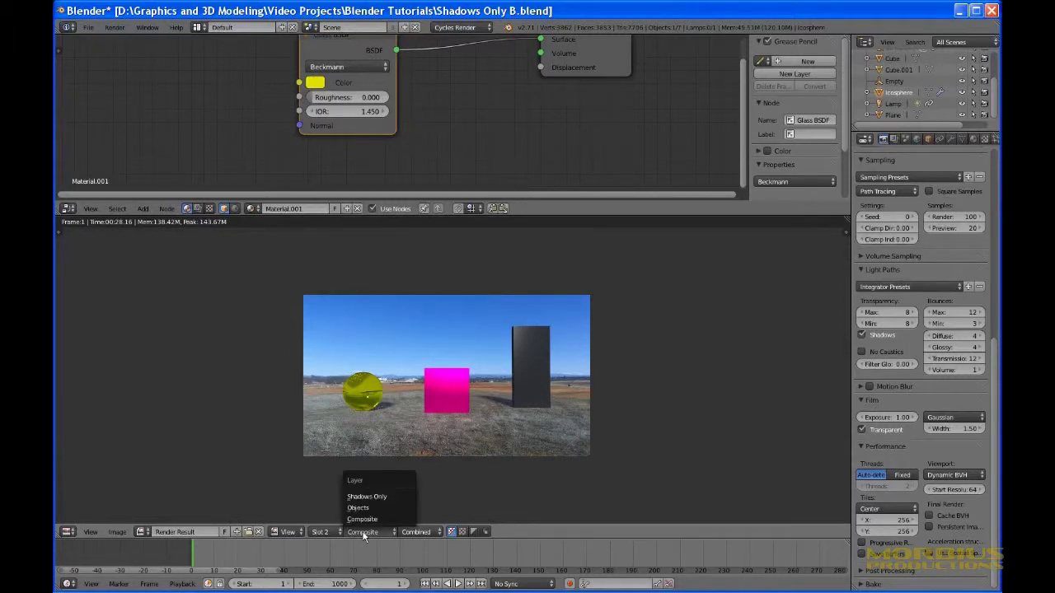
click(367, 509)
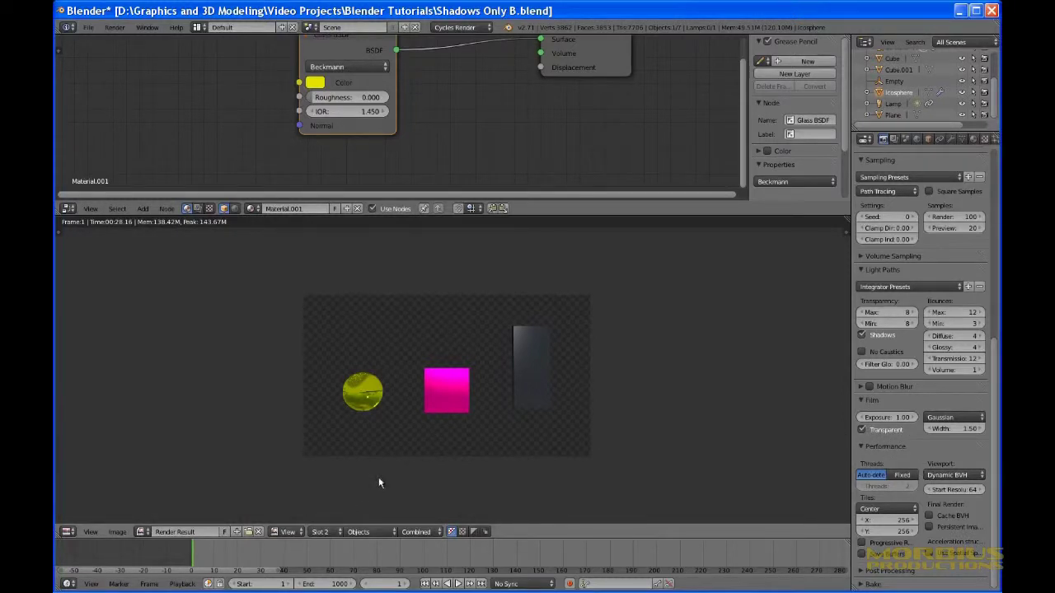
click(351, 530)
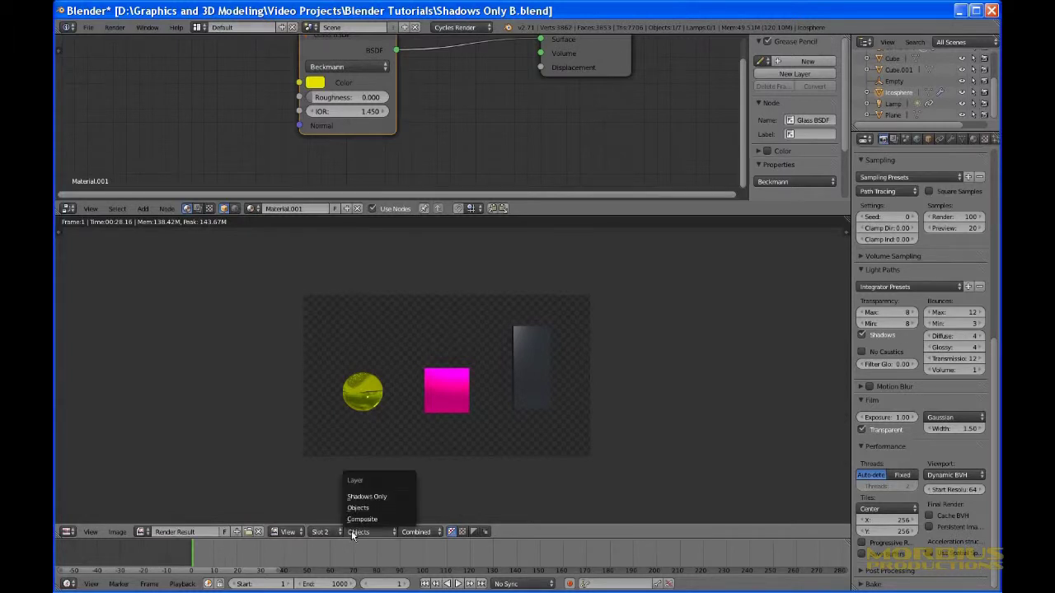
click(357, 506)
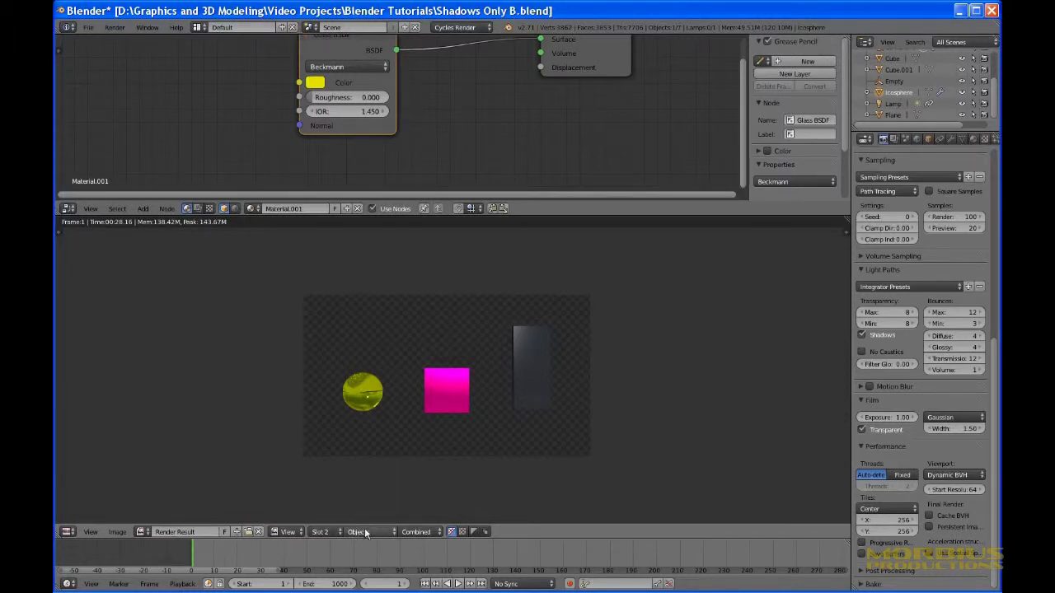
click(362, 531)
click(374, 498)
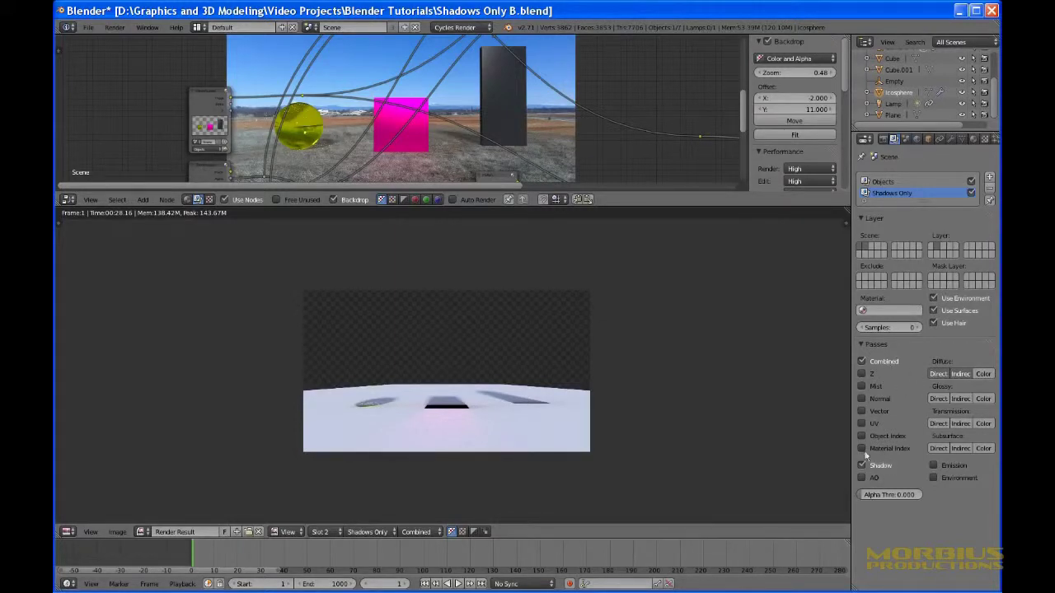
Review the diffuse passes of Shadows Only, select the Objects render layer, and examine the compositing node network.
click(959, 374)
click(886, 181)
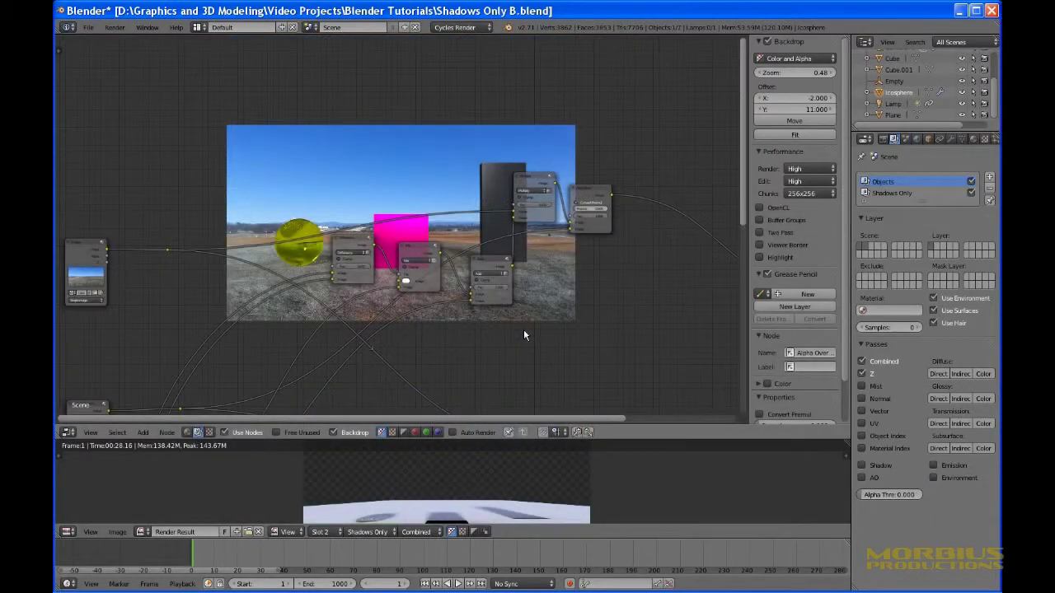
scroll(478, 337, up, 5)
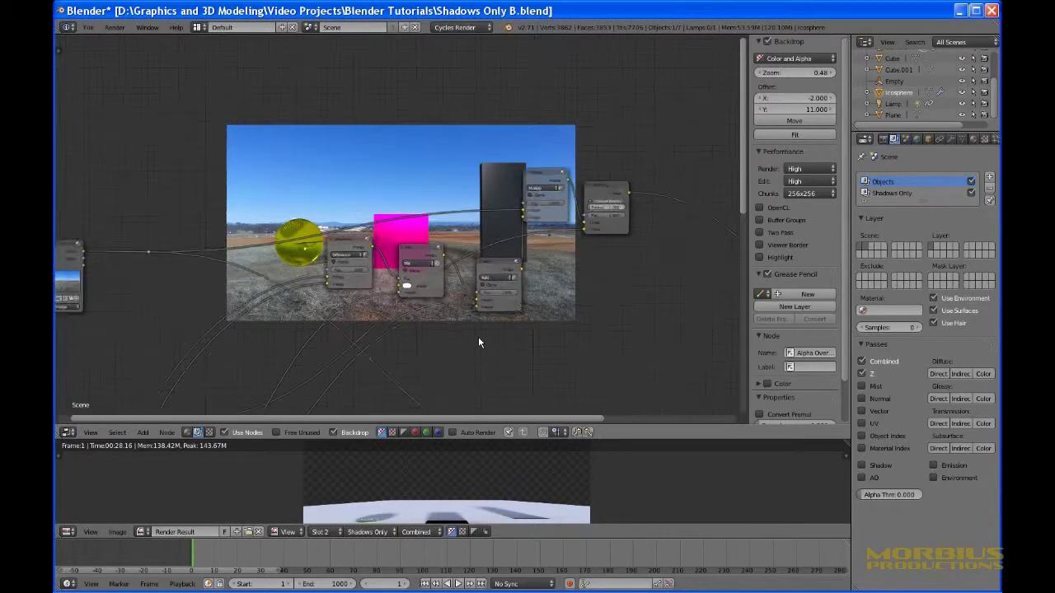
middle_drag(612, 329, 531, 310)
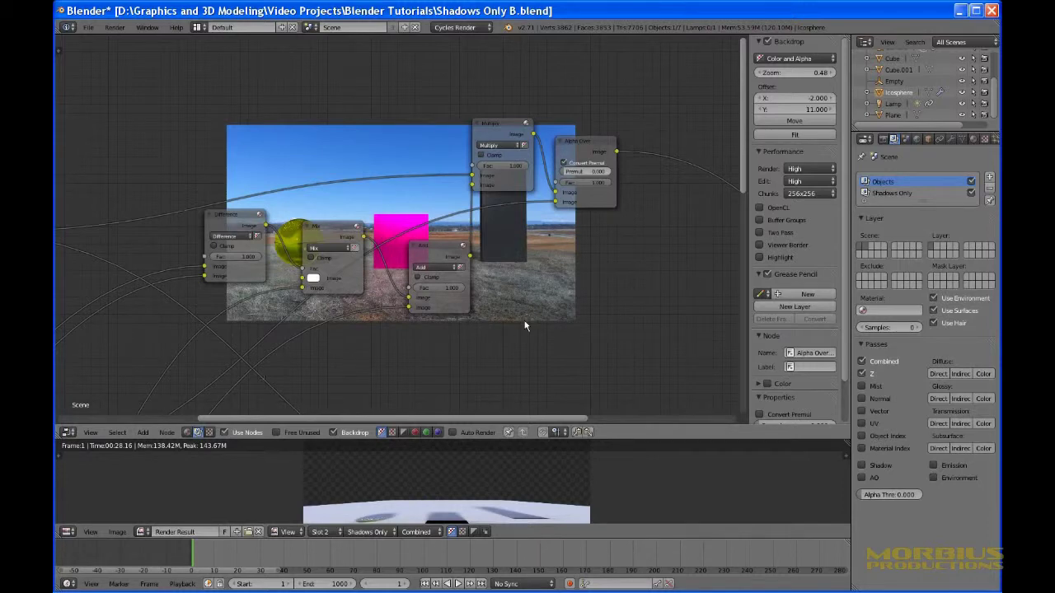
scroll(525, 325, down, 5)
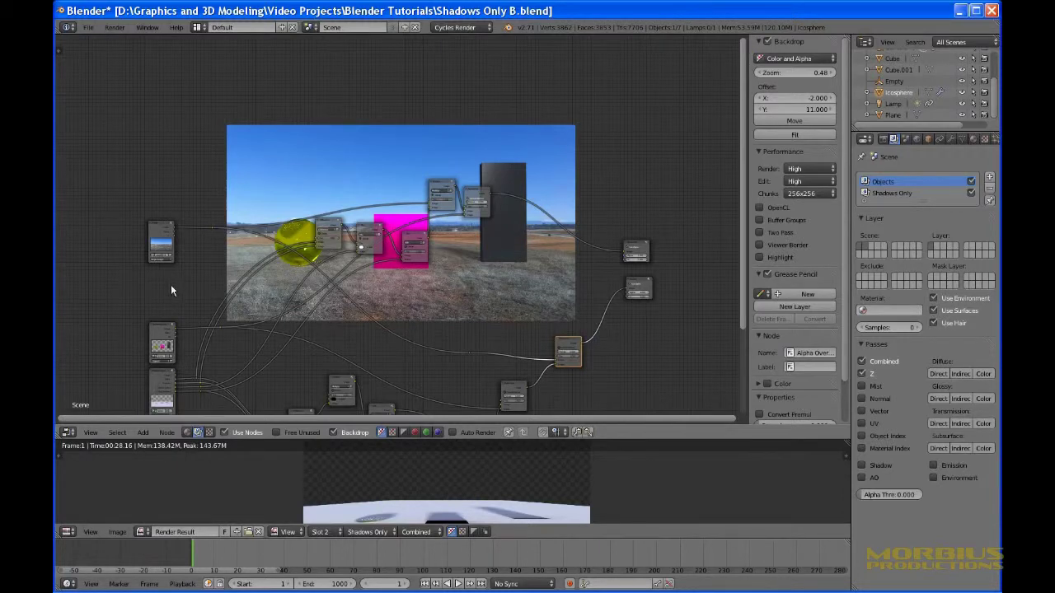
Add an Image input node to the compositing nodes, placed beside and above the Objects Render Layers node.
scroll(195, 304, up, 3)
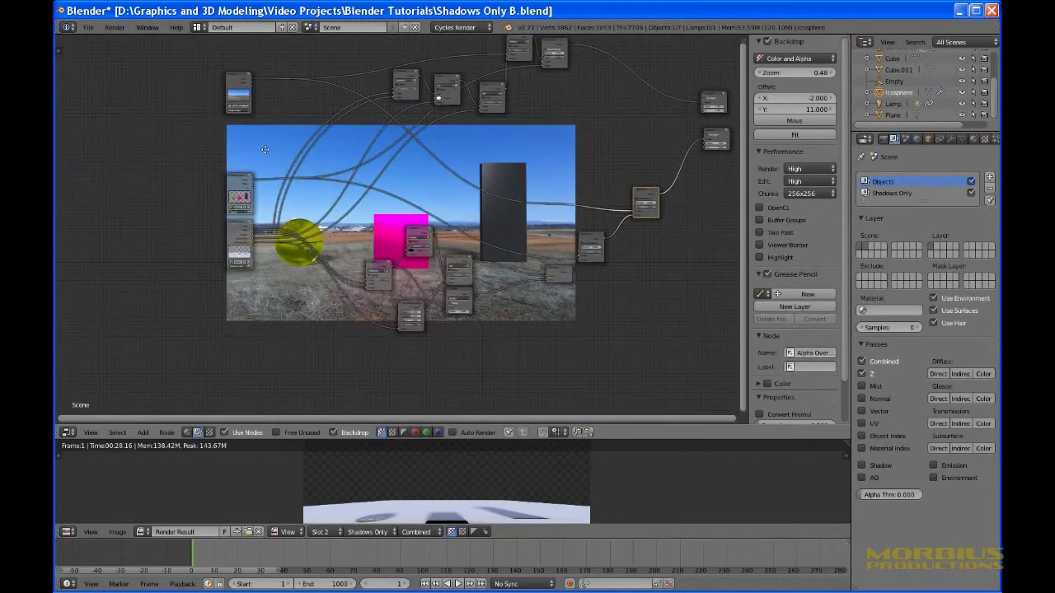
scroll(229, 253, up, 2)
scroll(229, 253, up, 2)
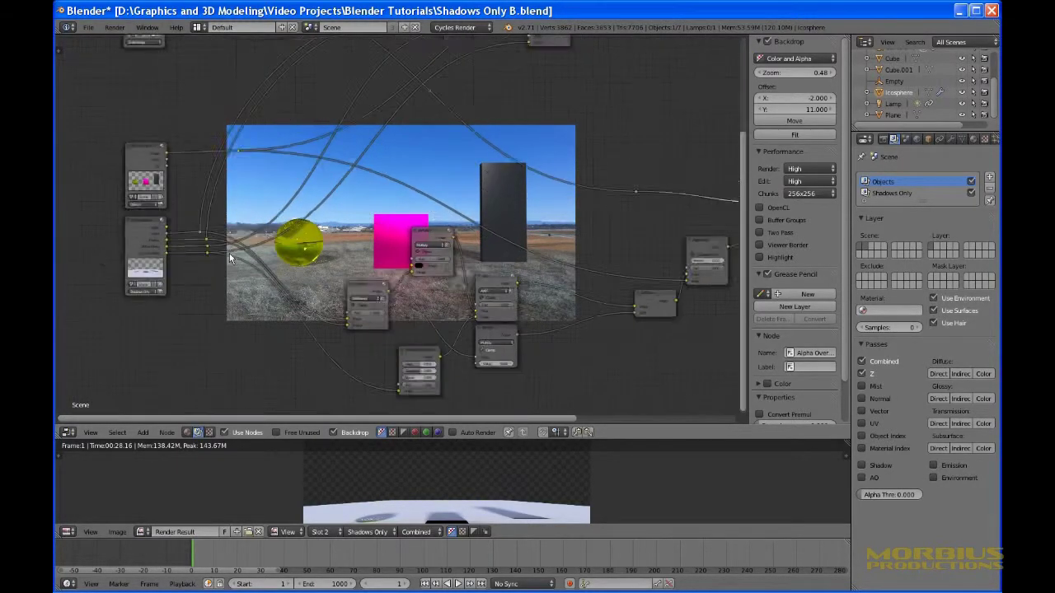
middle_drag(234, 146, 330, 210)
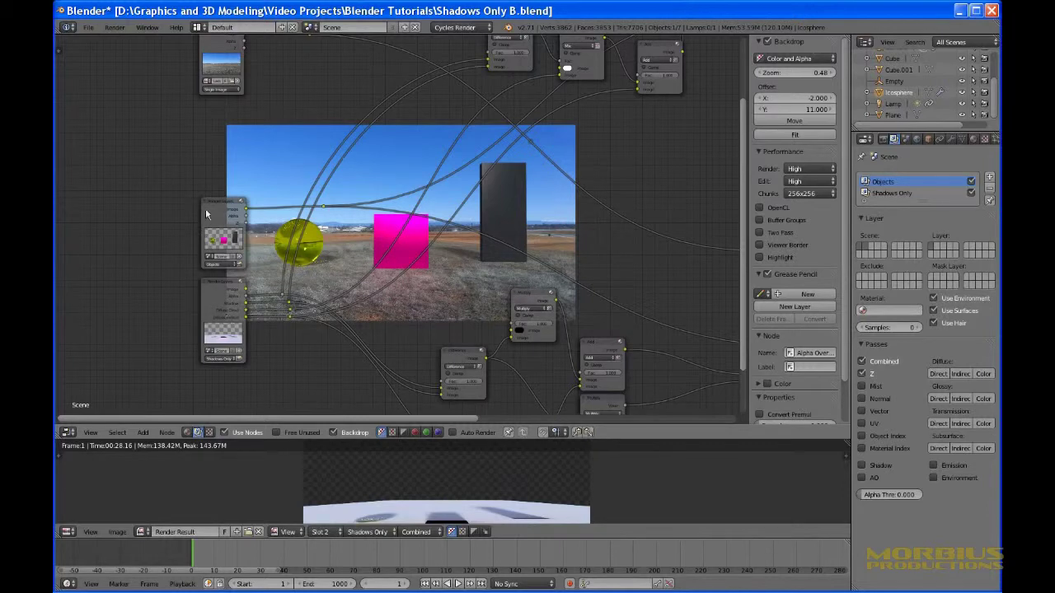
scroll(205, 209, up, 8)
middle_drag(196, 244, 465, 274)
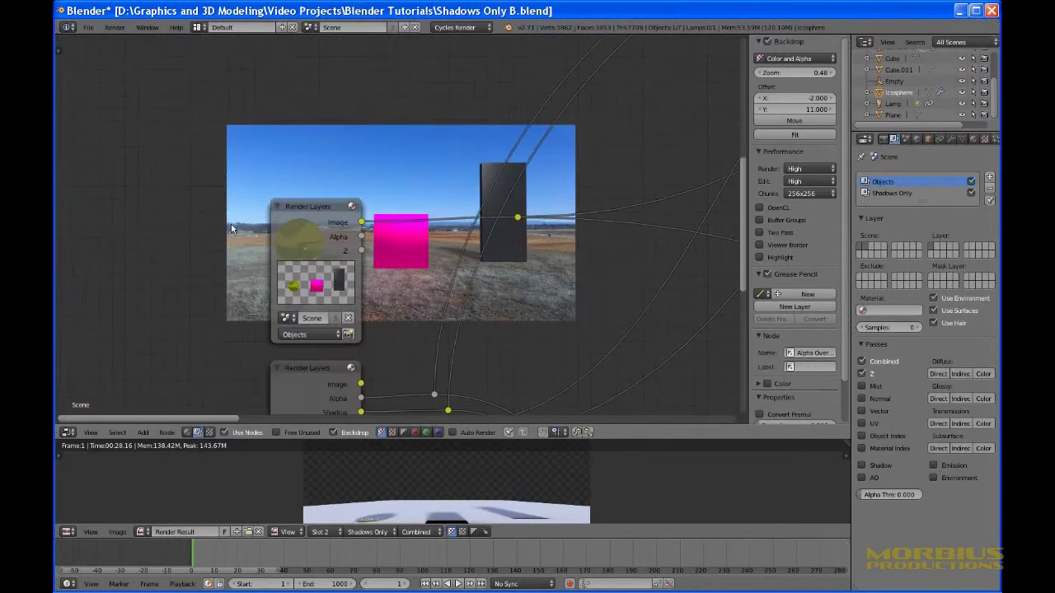
key(shift+a)
mouse_move(151, 174)
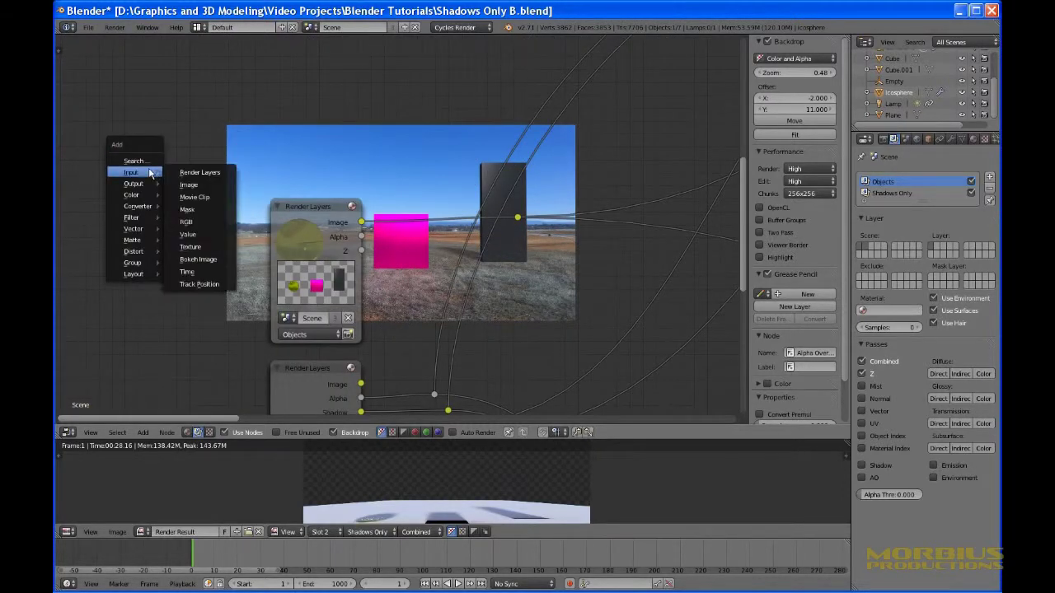
click(197, 186)
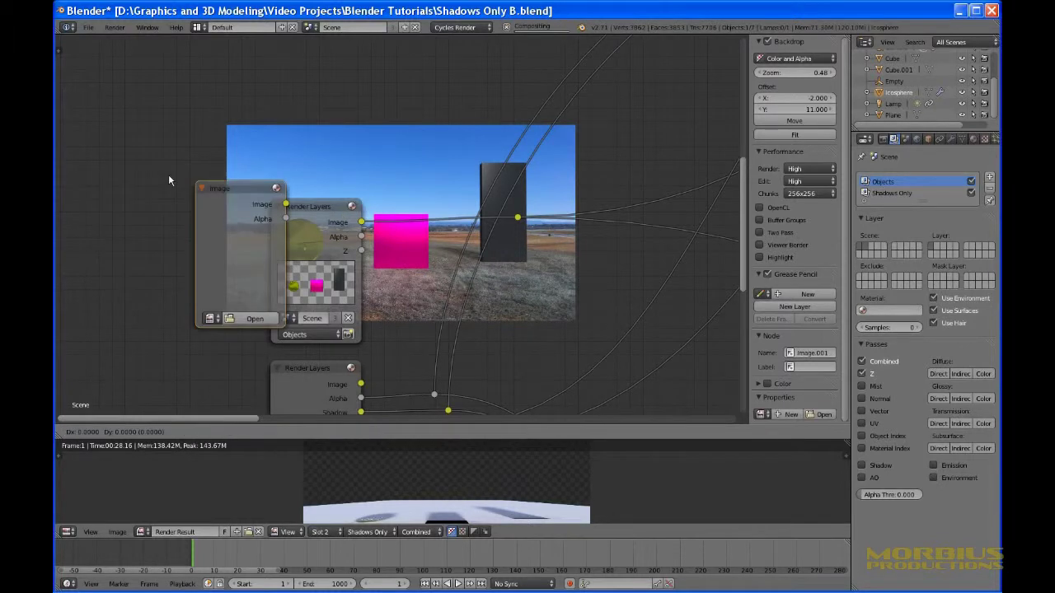
click(93, 62)
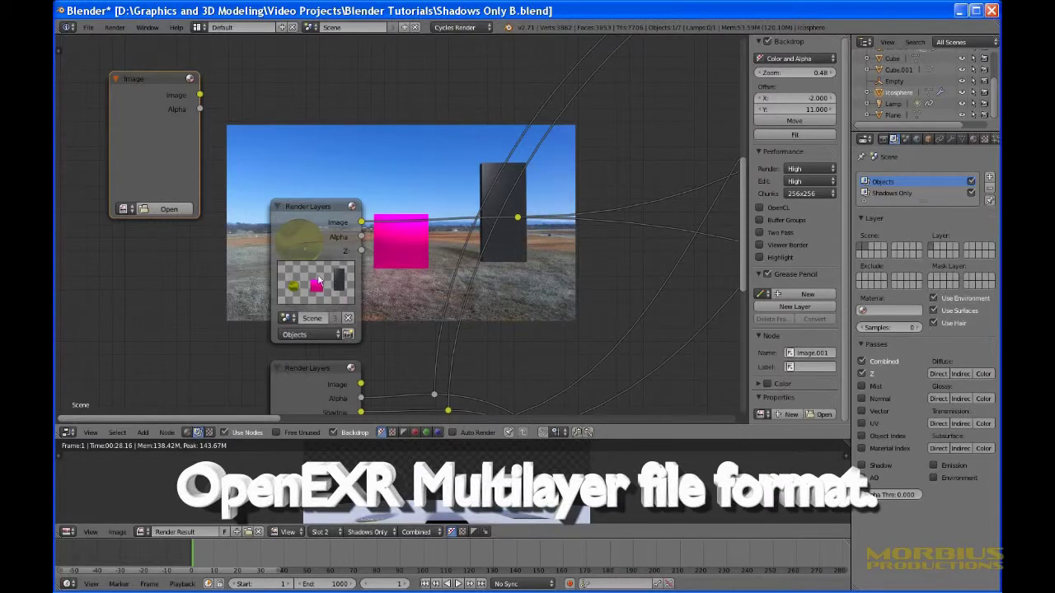
Inspect the outputs of both Render Layers nodes and select the Objects one.
middle_drag(382, 352, 341, 211)
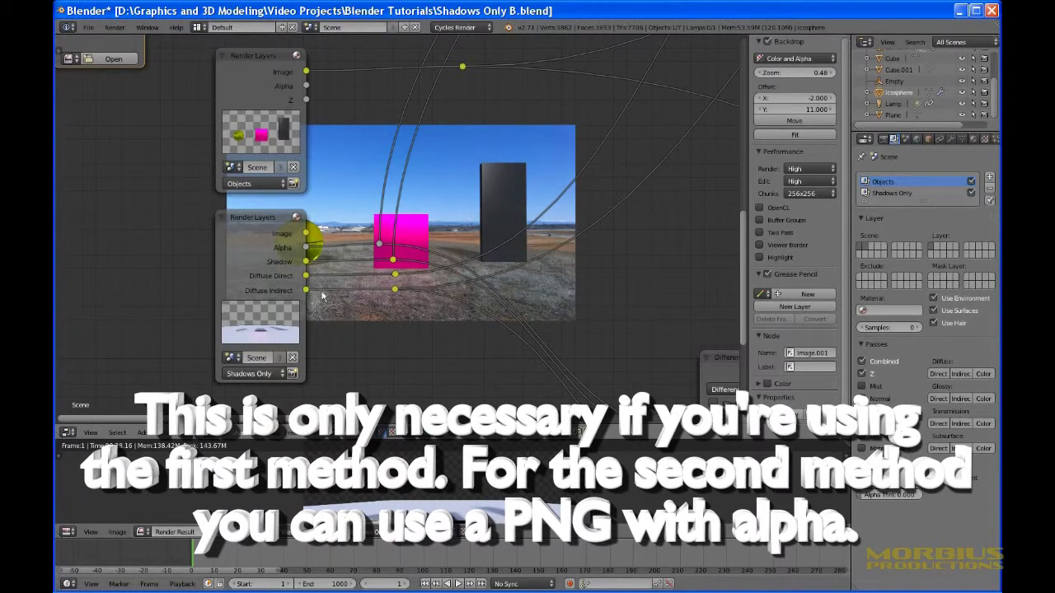
middle_drag(134, 140, 122, 346)
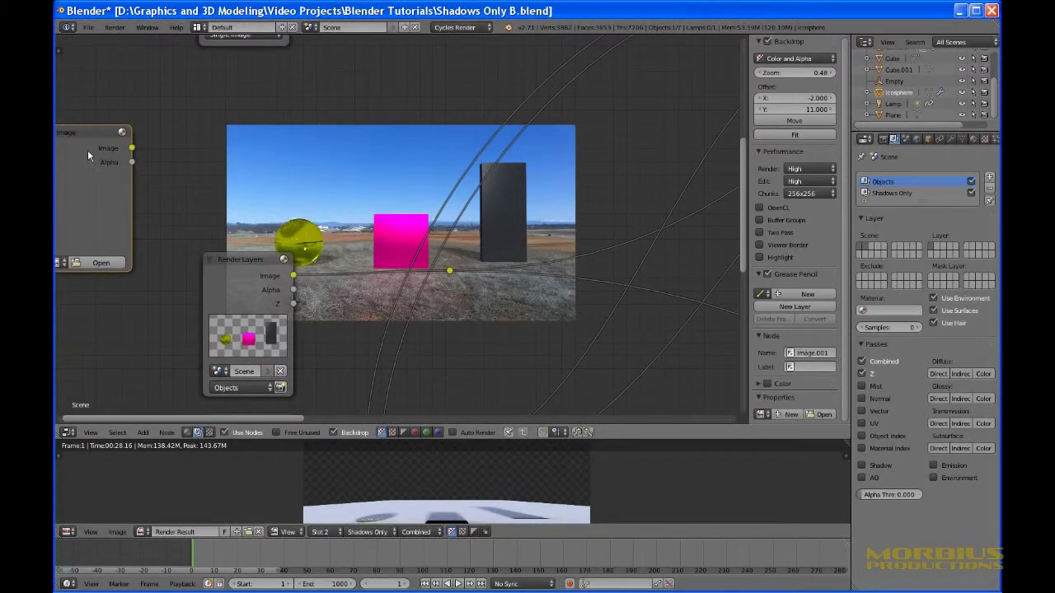
click(240, 272)
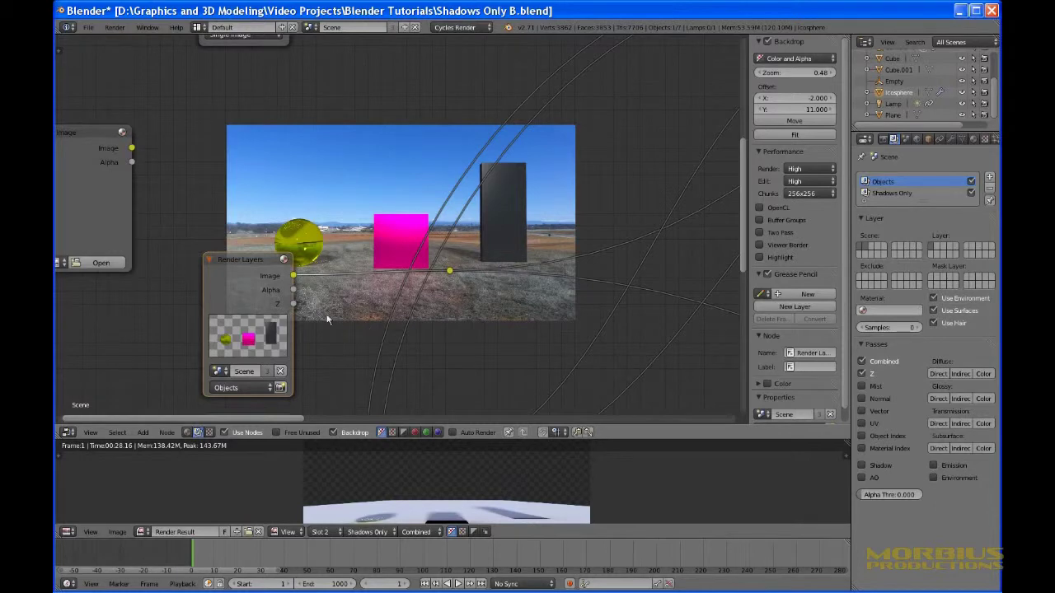
middle_drag(333, 329, 313, 182)
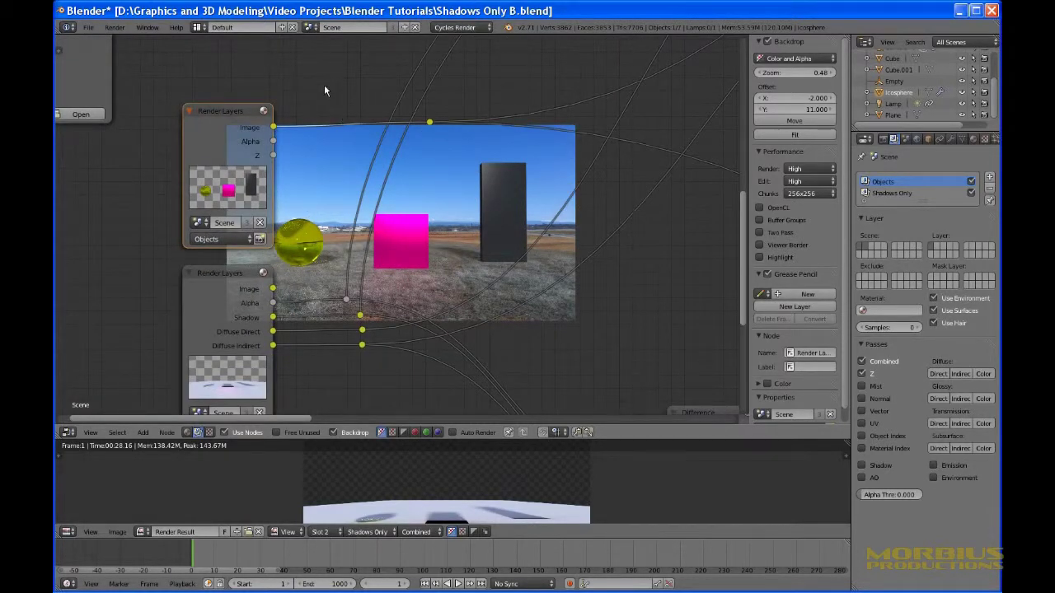
Examine the node chain of Difference, Mix, Add, Multiply and Alpha Over and how its inputs are linked.
middle_drag(342, 80, 202, 323)
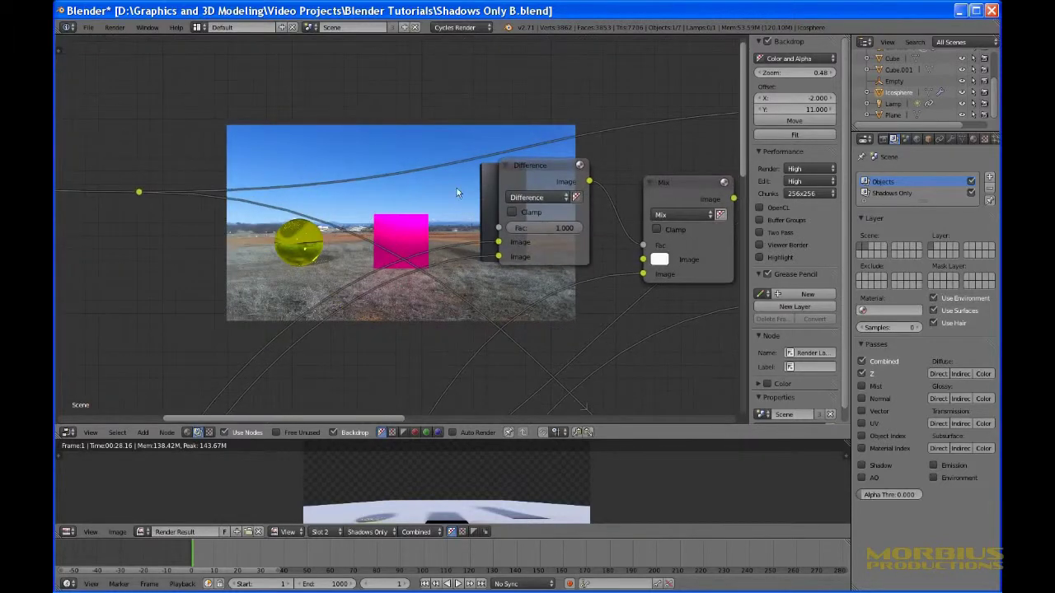
middle_drag(448, 191, 118, 227)
scroll(123, 225, down, 3)
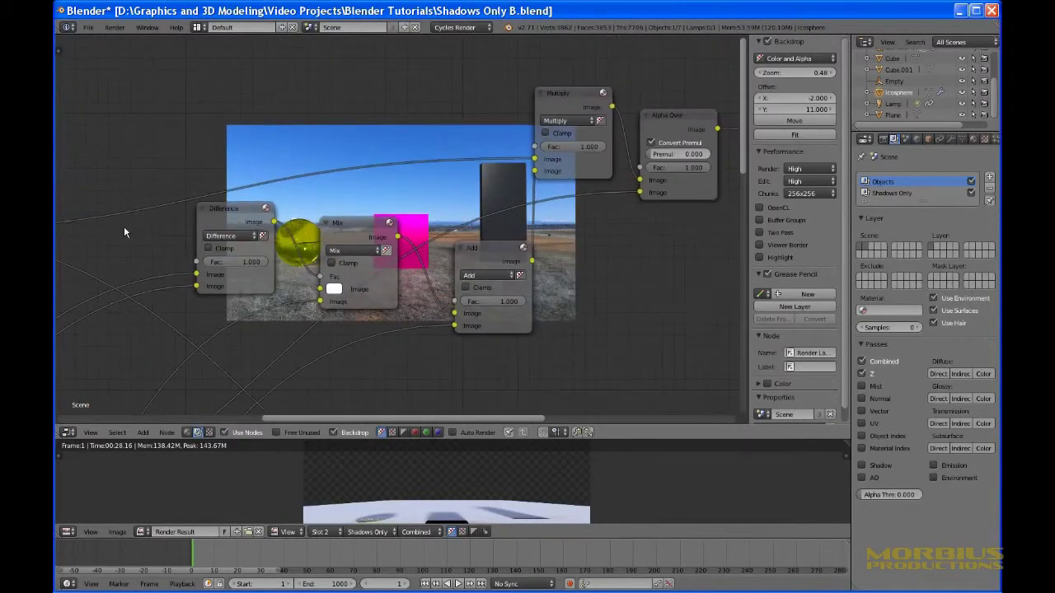
middle_drag(369, 124, 305, 169)
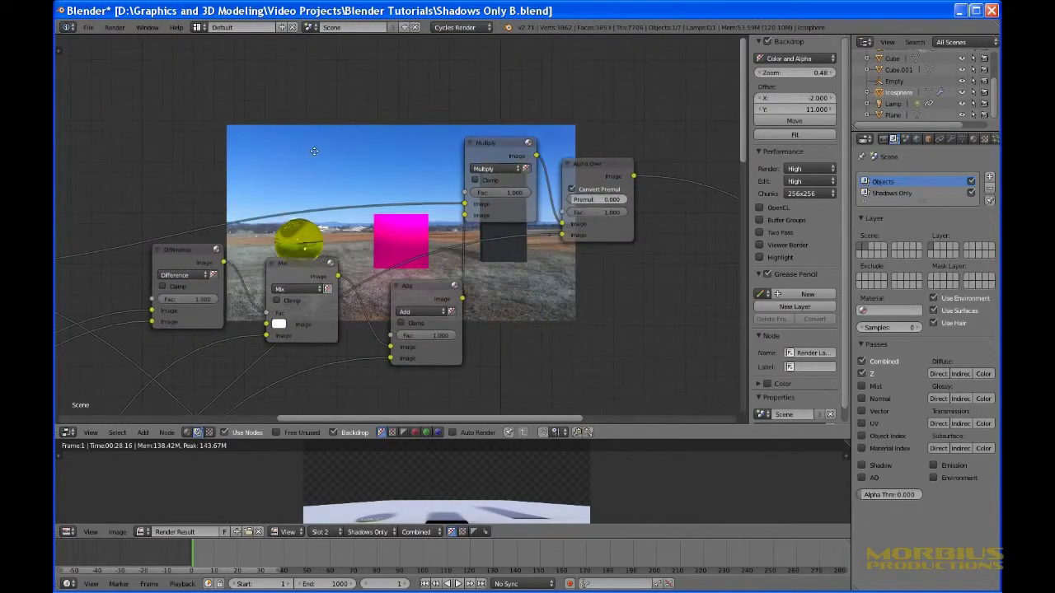
middle_drag(164, 236, 280, 118)
scroll(280, 118, down, 8)
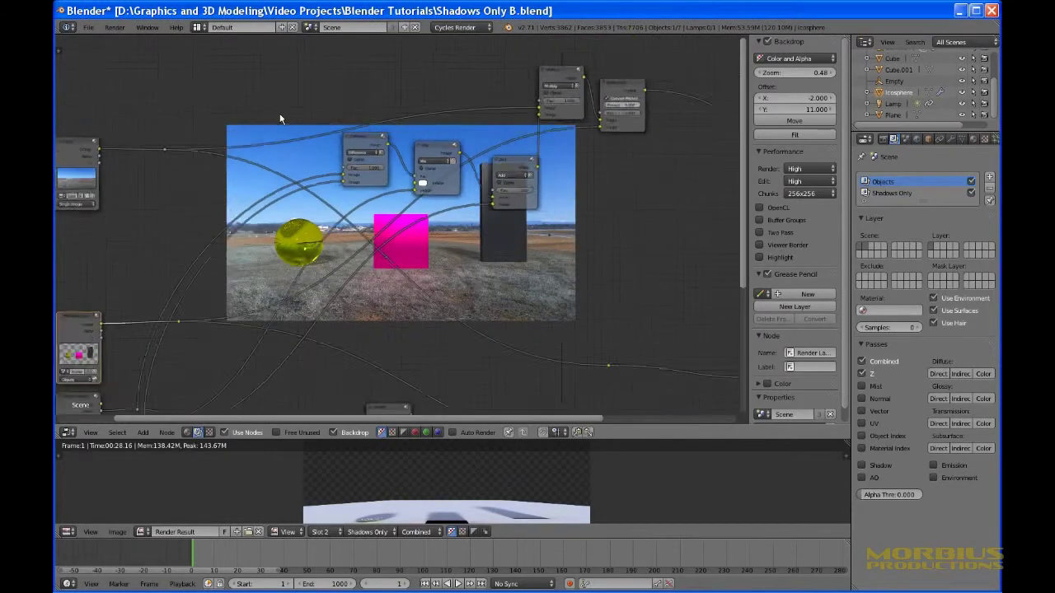
Inspect the Shadows Only Render Layers node up close, including its Alpha, Shadow, Diffuse Direct and Diffuse Indirect outputs.
middle_drag(253, 276, 315, 181)
scroll(234, 277, up, 5)
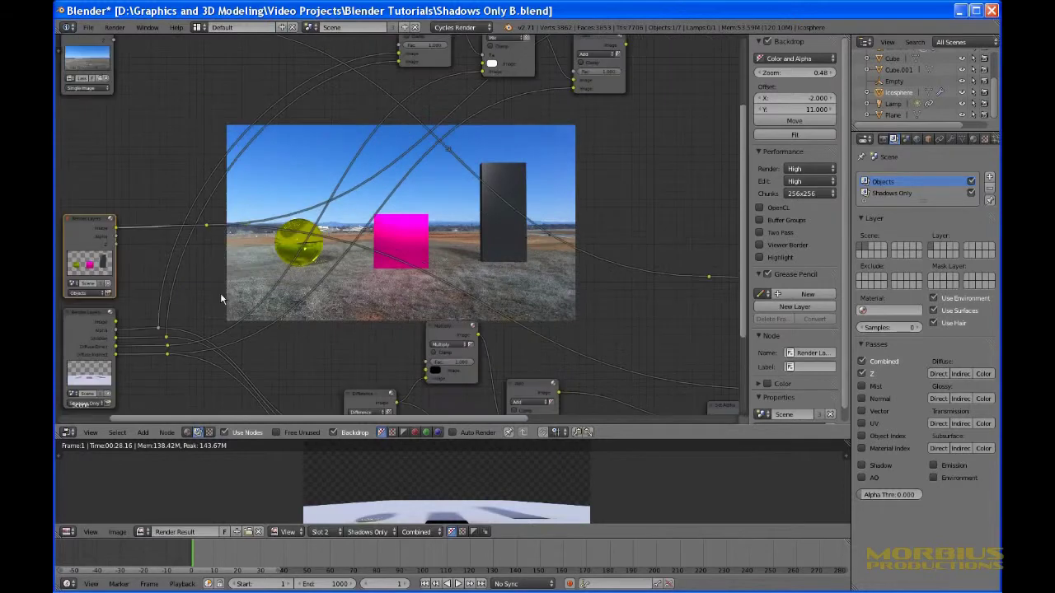
middle_drag(101, 367, 312, 249)
scroll(312, 250, up, 4)
scroll(311, 250, up, 2)
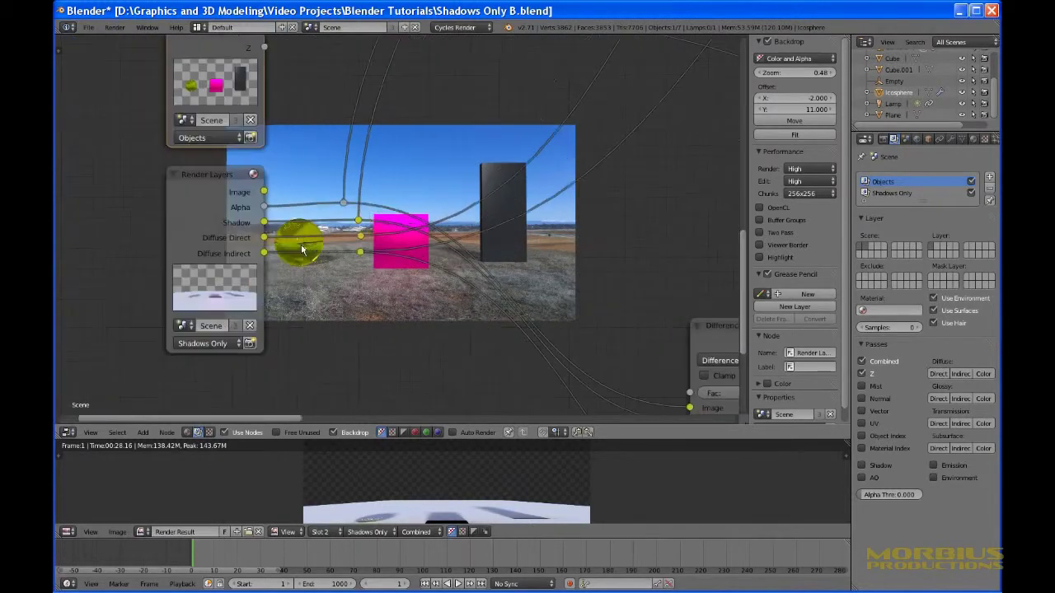
Preview the Shadow and Alpha outputs of the Shadows Only Render Layers node in the backdrop and trace their links towards the Difference node.
click(215, 195)
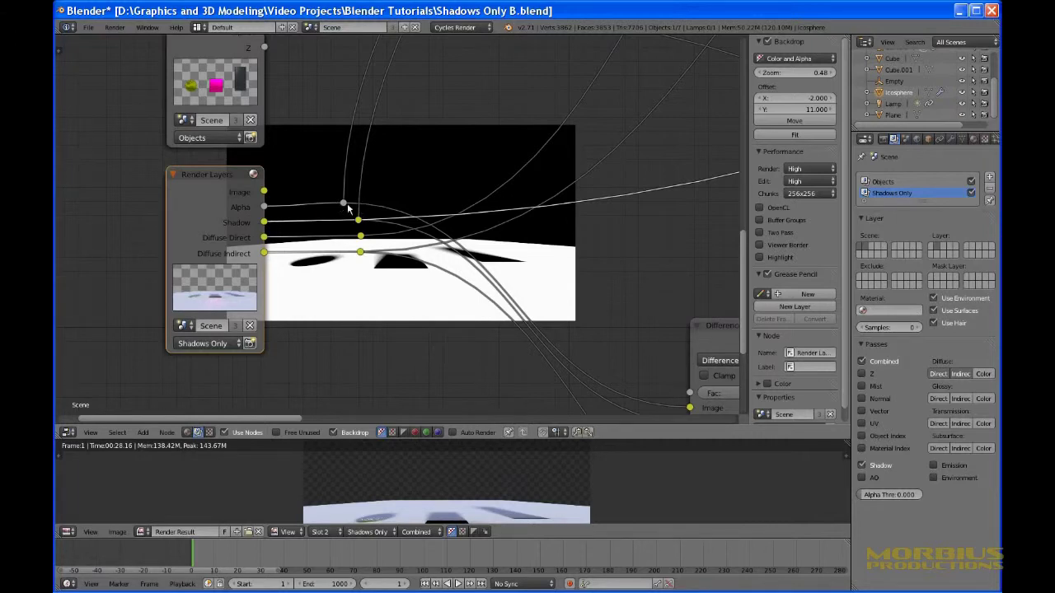
middle_drag(495, 77, 311, 321)
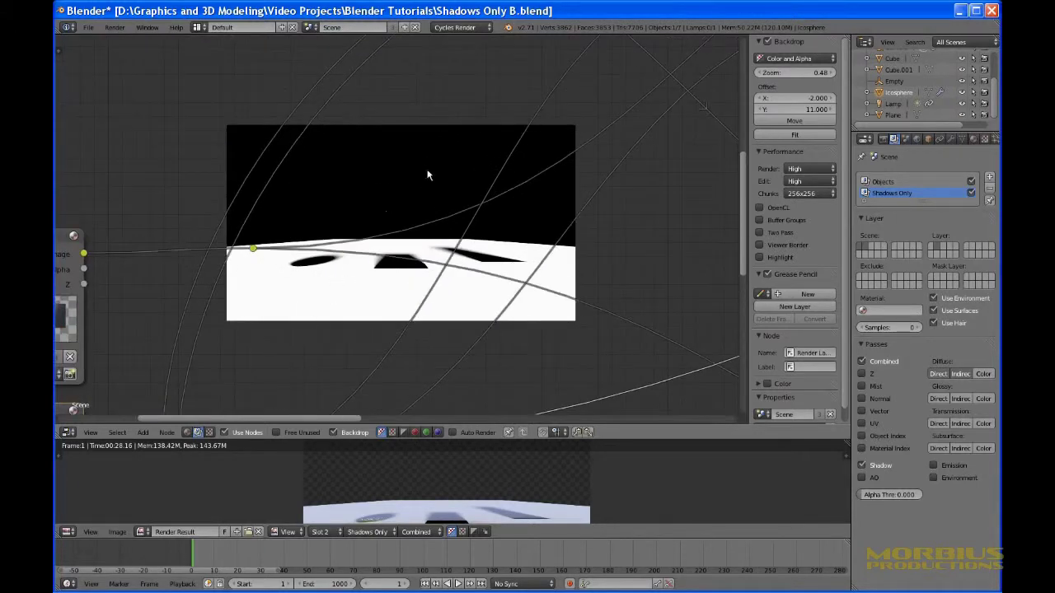
scroll(417, 180, down, 9)
middle_drag(417, 180, 336, 257)
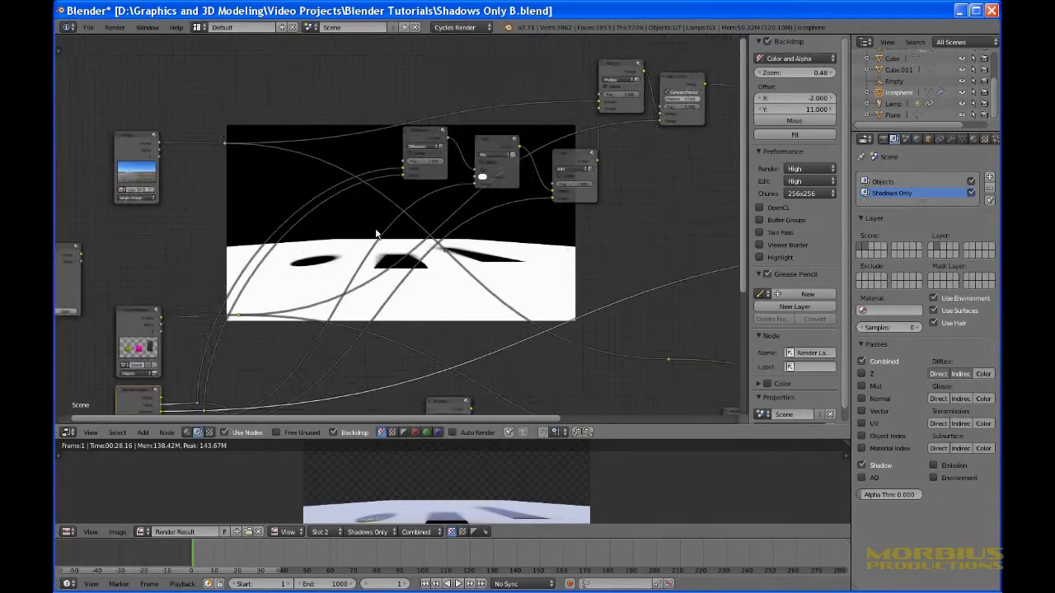
middle_drag(276, 291, 323, 219)
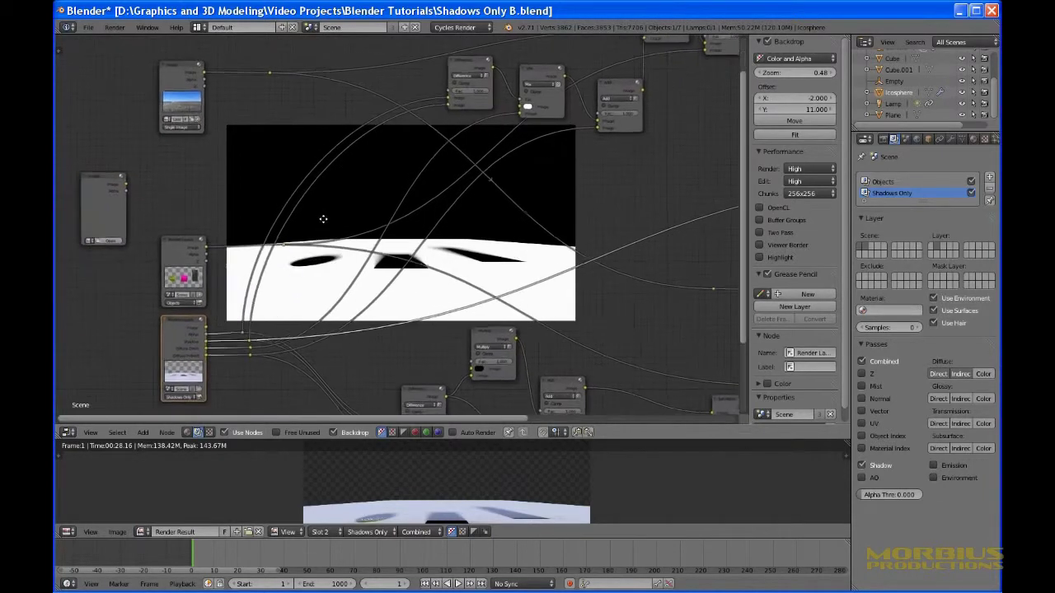
middle_drag(233, 343, 251, 338)
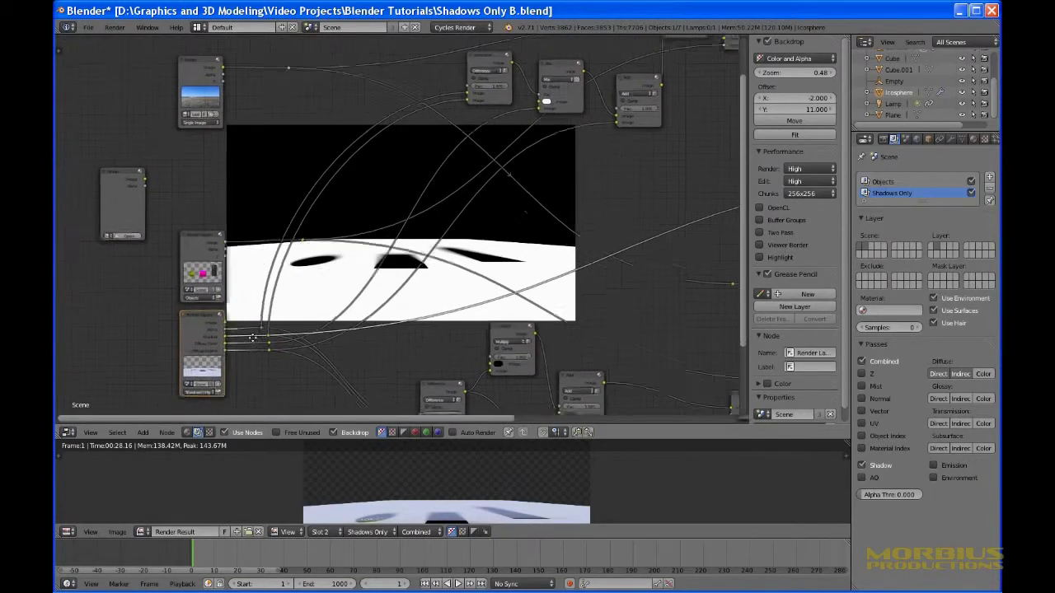
scroll(251, 338, up, 3)
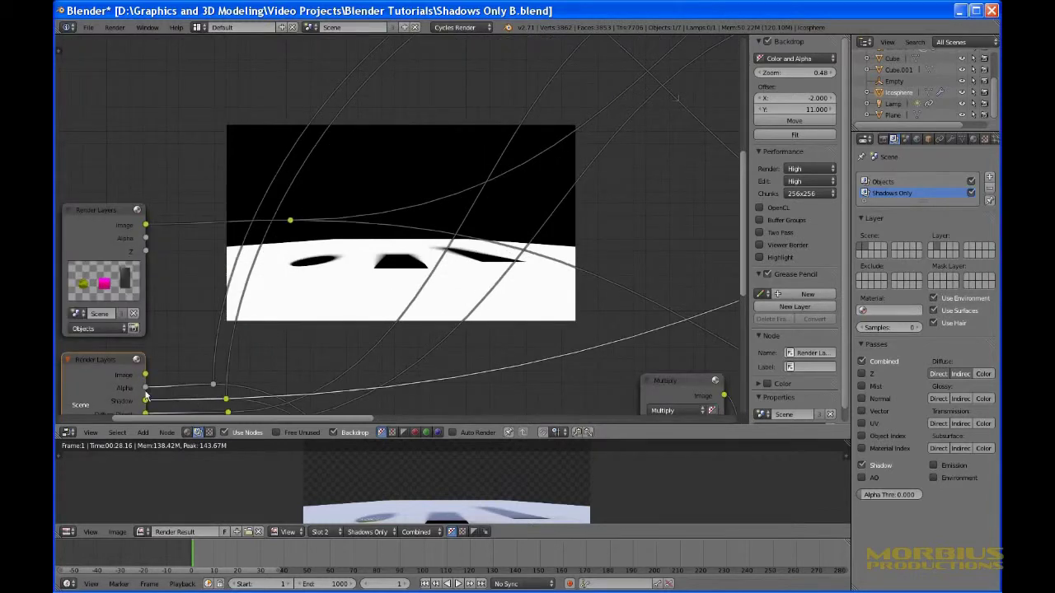
middle_drag(212, 324, 276, 251)
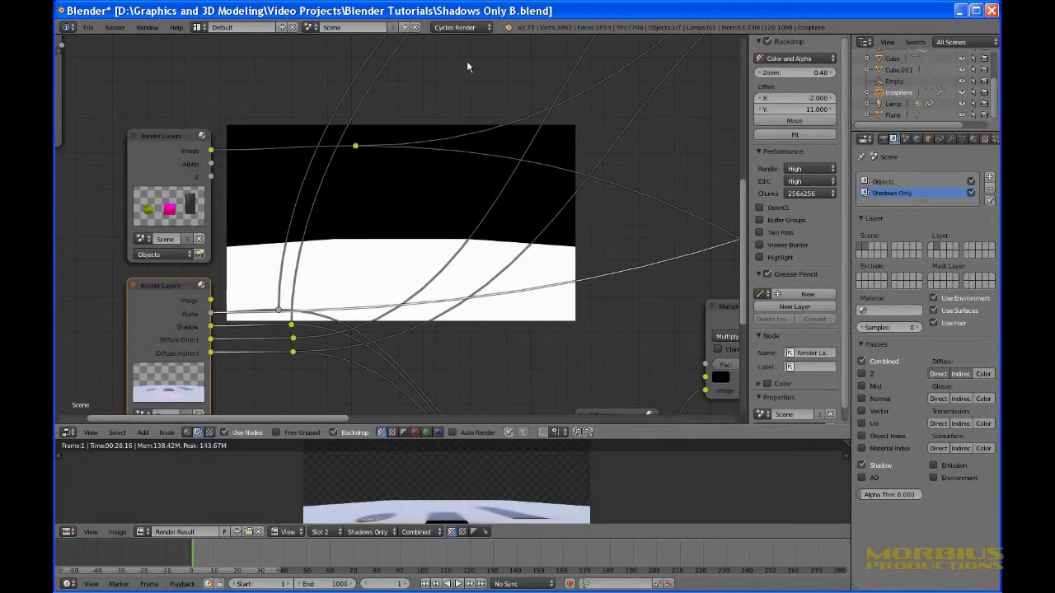
Examine the two image inputs of the upper Difference node and preview its output in the backdrop.
middle_drag(460, 74, 302, 302)
middle_drag(489, 134, 327, 256)
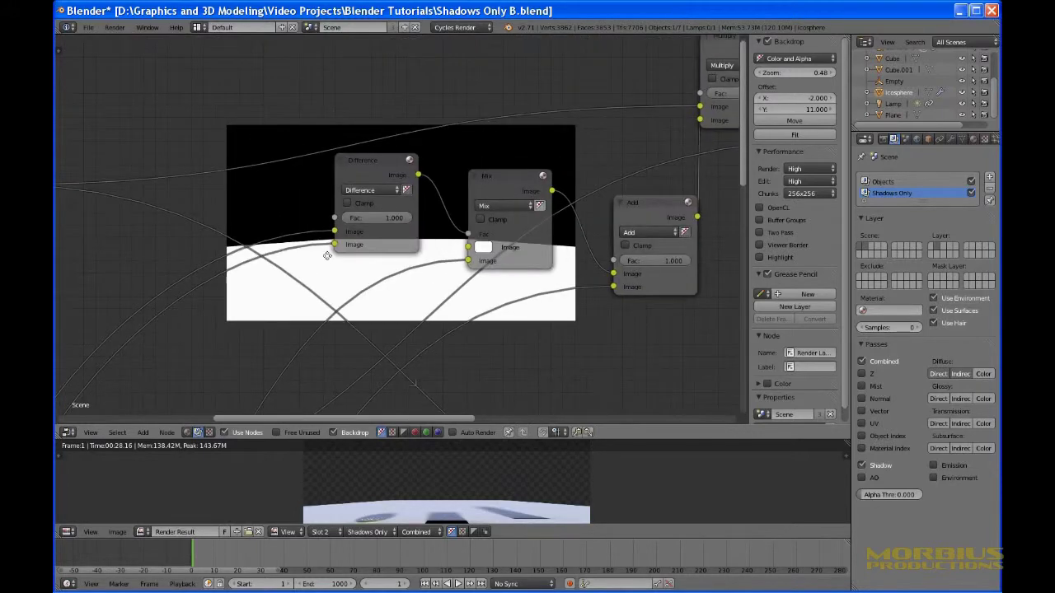
scroll(305, 258, up, 4)
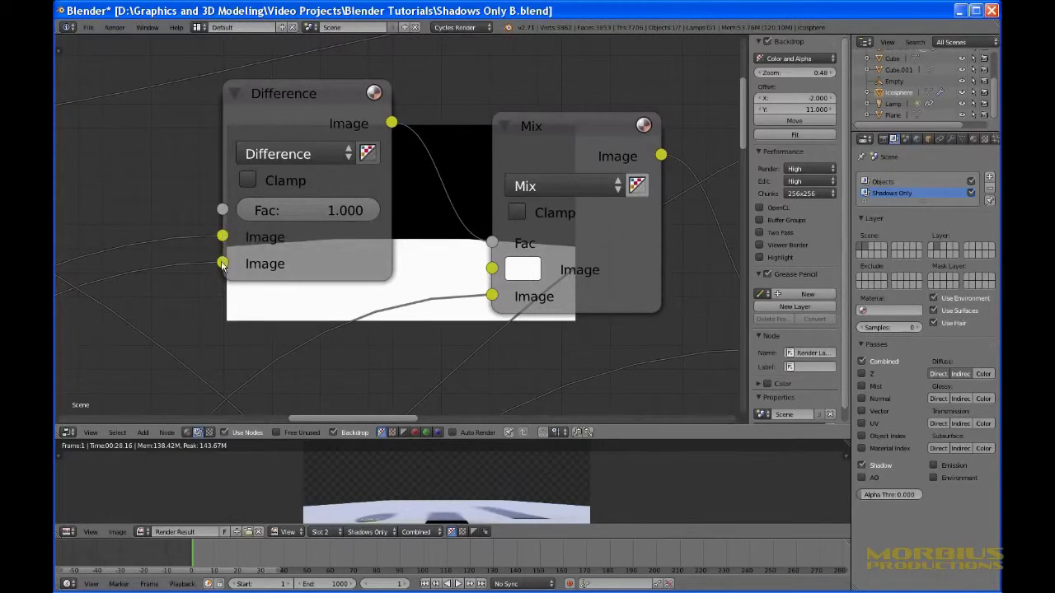
middle_drag(223, 258, 219, 250)
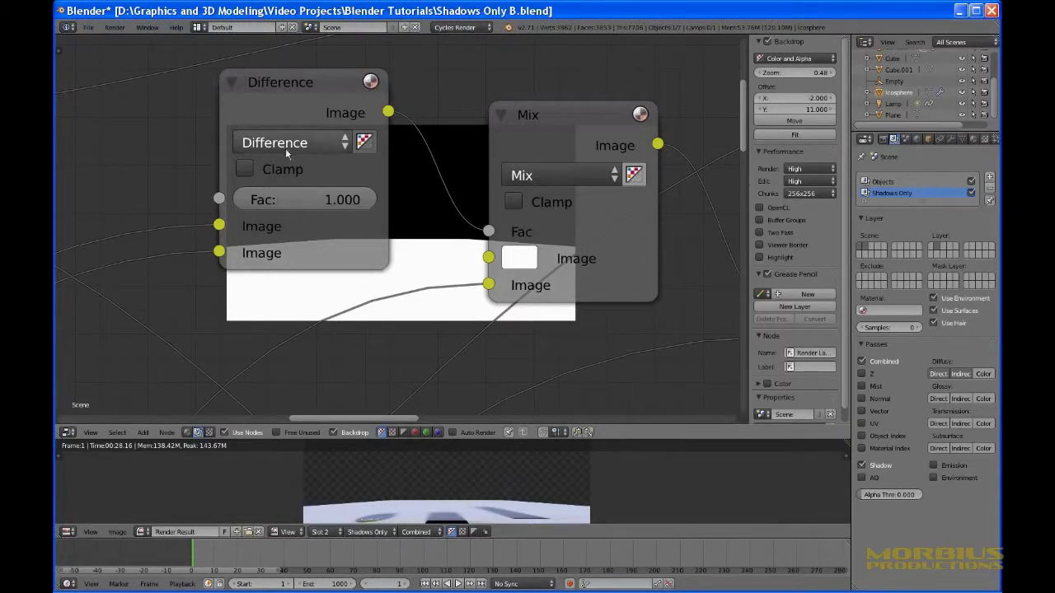
right_click(386, 113)
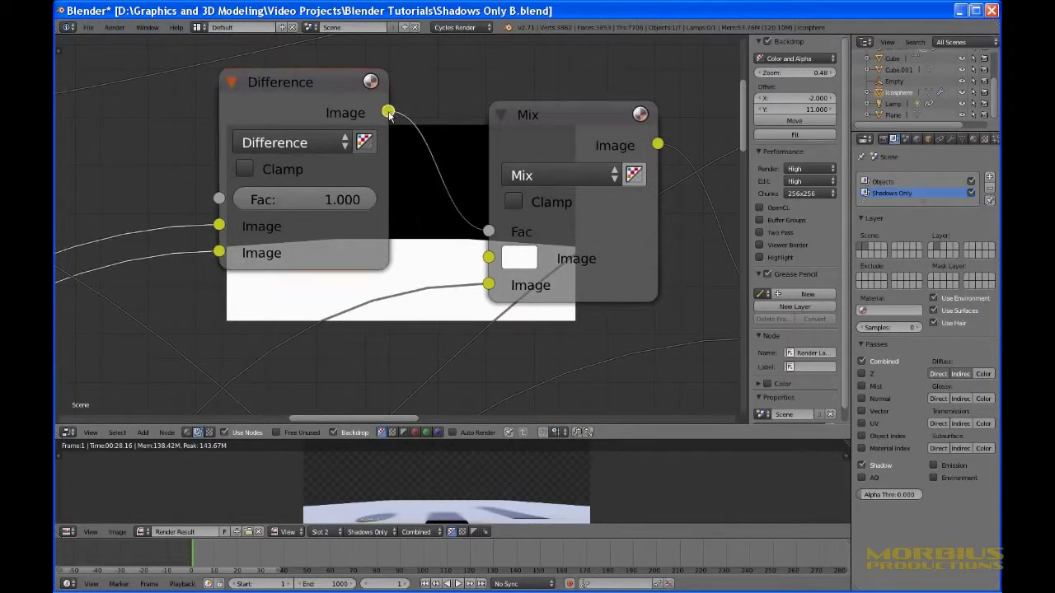
ctrl+shift+click(336, 94)
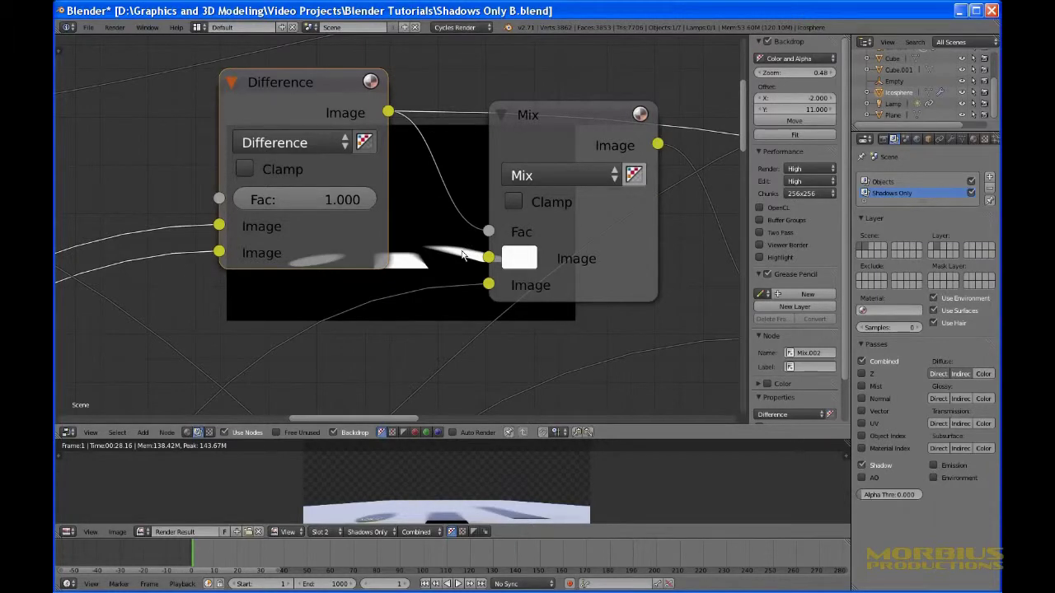
Inspect the Difference result in the backdrop and how it feeds the Fac input of the Mix node.
middle_drag(428, 207, 330, 235)
scroll(329, 236, down, 5)
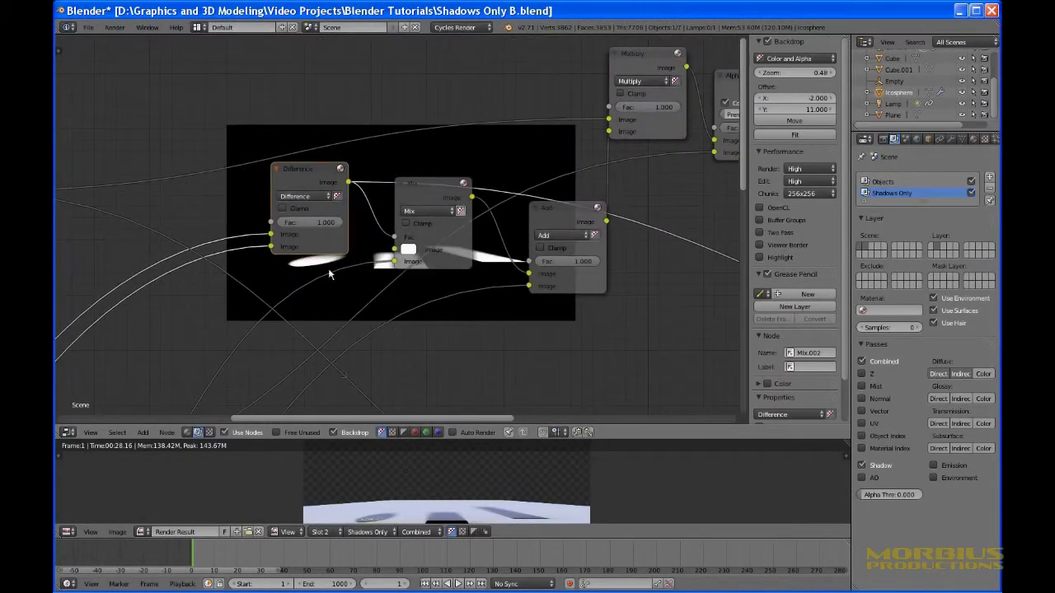
middle_drag(427, 323, 417, 281)
scroll(417, 281, down, 3)
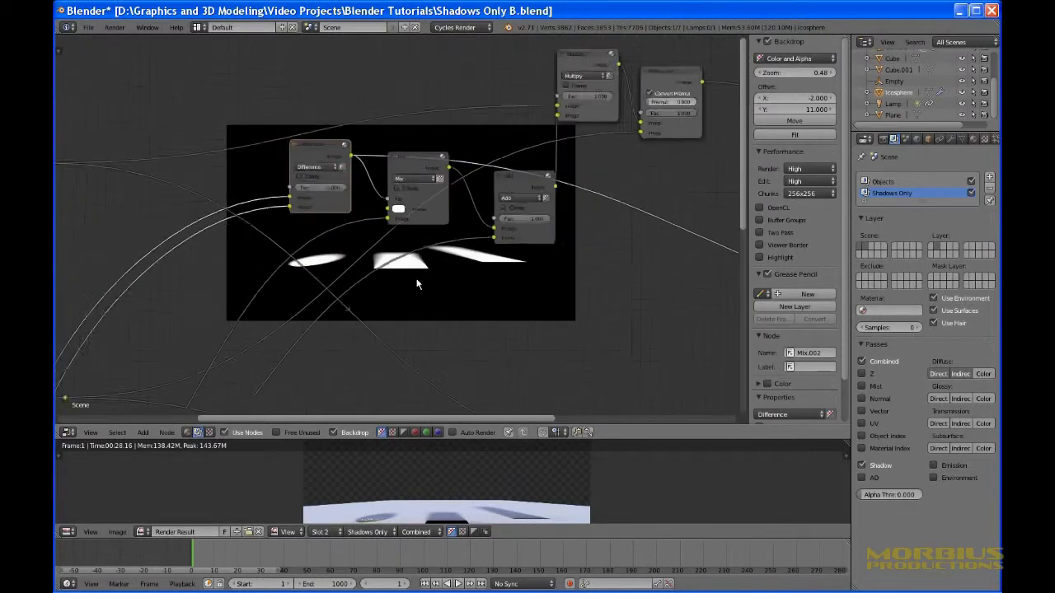
scroll(417, 283, down, 1)
scroll(417, 284, up, 3)
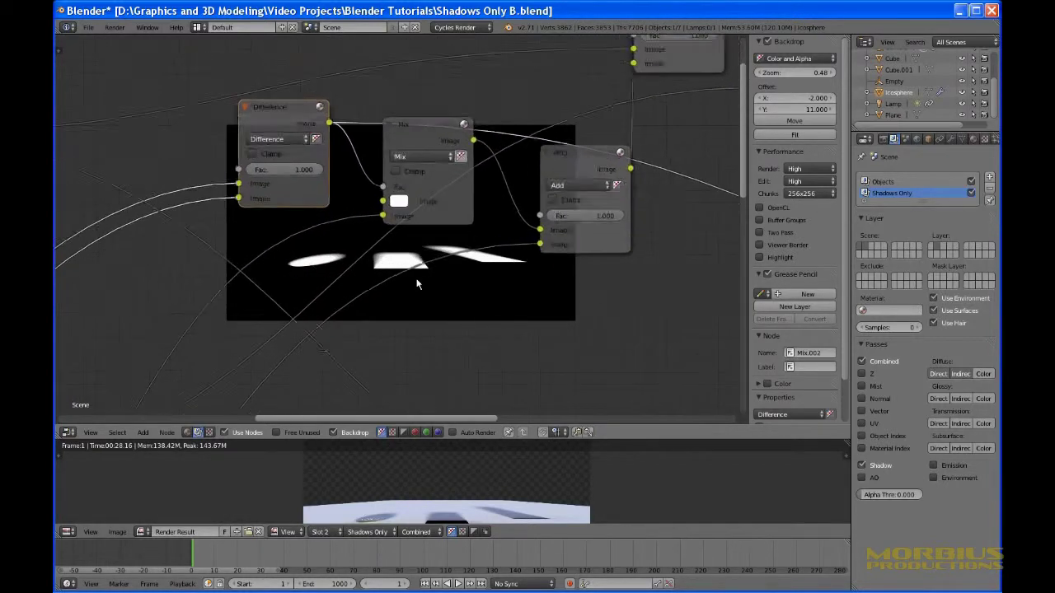
scroll(417, 283, up, 3)
mouse_move(417, 282)
middle_down()
mouse_move(443, 264)
mouse_move(429, 285)
middle_up()
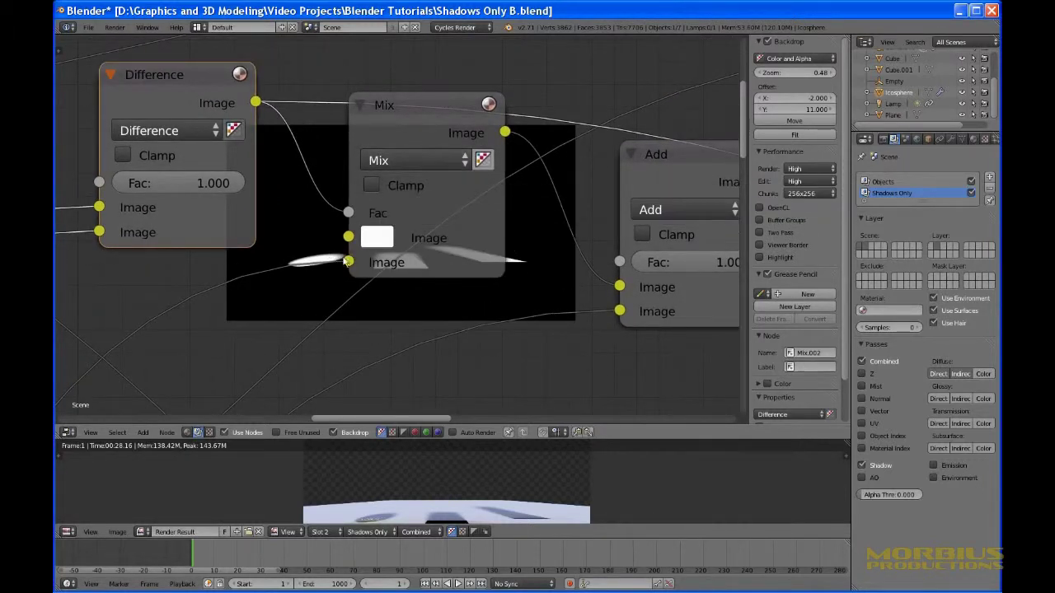
Trace the Mix node's second image input back to the Shadows Only Render Layers node and return to the Mix node.
scroll(339, 228, down, 3)
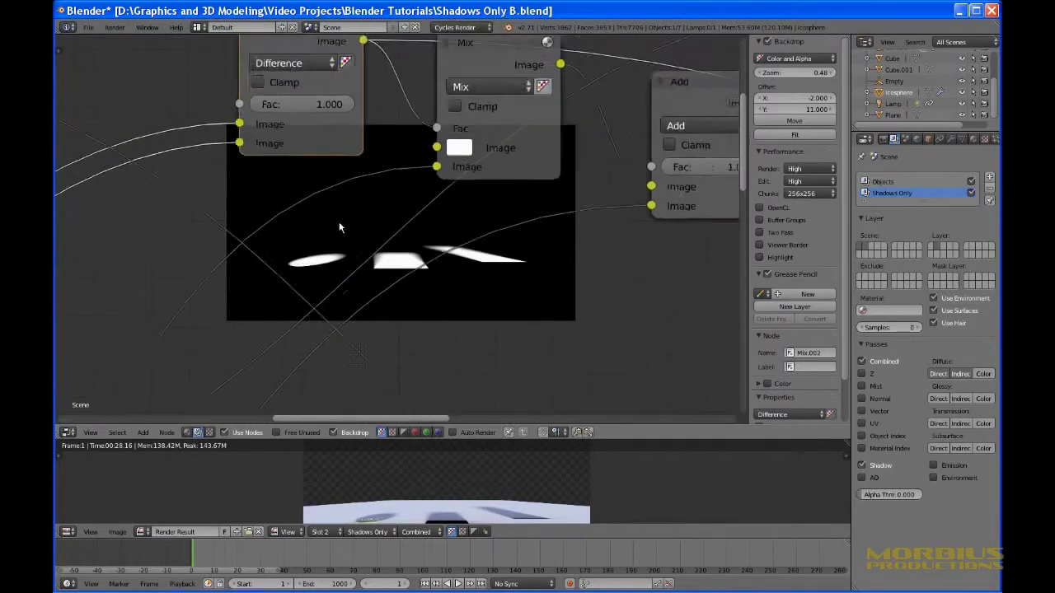
scroll(339, 228, down, 5)
middle_drag(293, 331, 441, 136)
middle_drag(233, 326, 306, 290)
scroll(252, 314, up, 4)
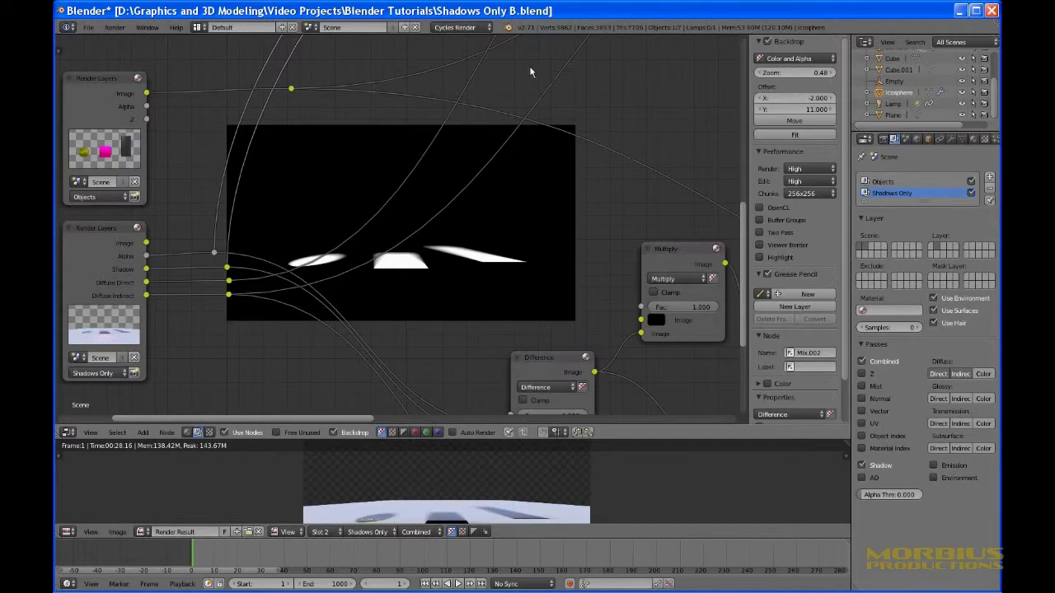
middle_drag(530, 68, 274, 293)
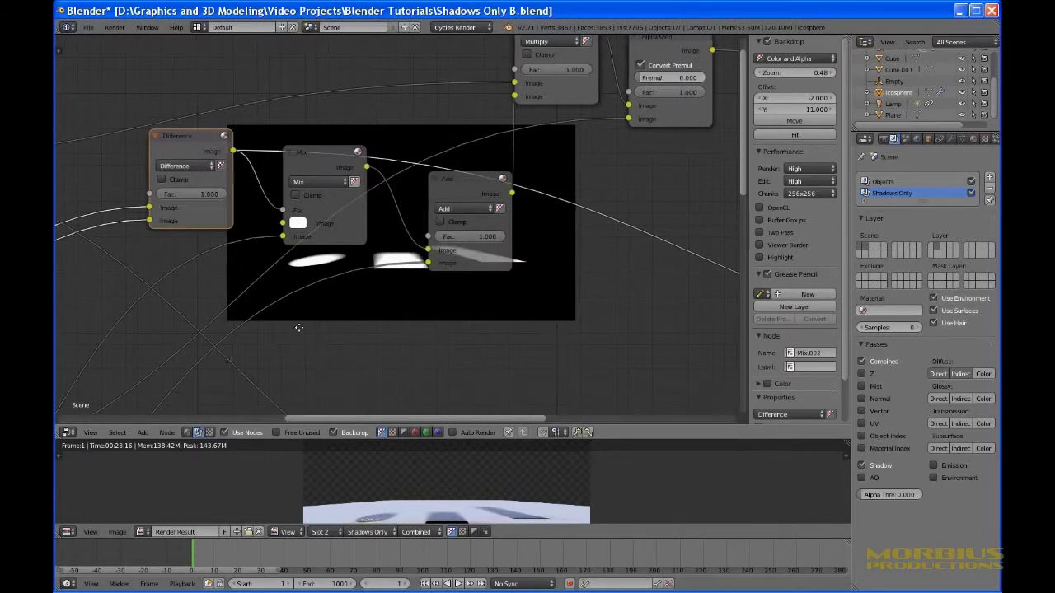
Preview the Diffuse Direct output of the Shadows Only Render Layers node in the backdrop.
middle_drag(299, 325, 310, 308)
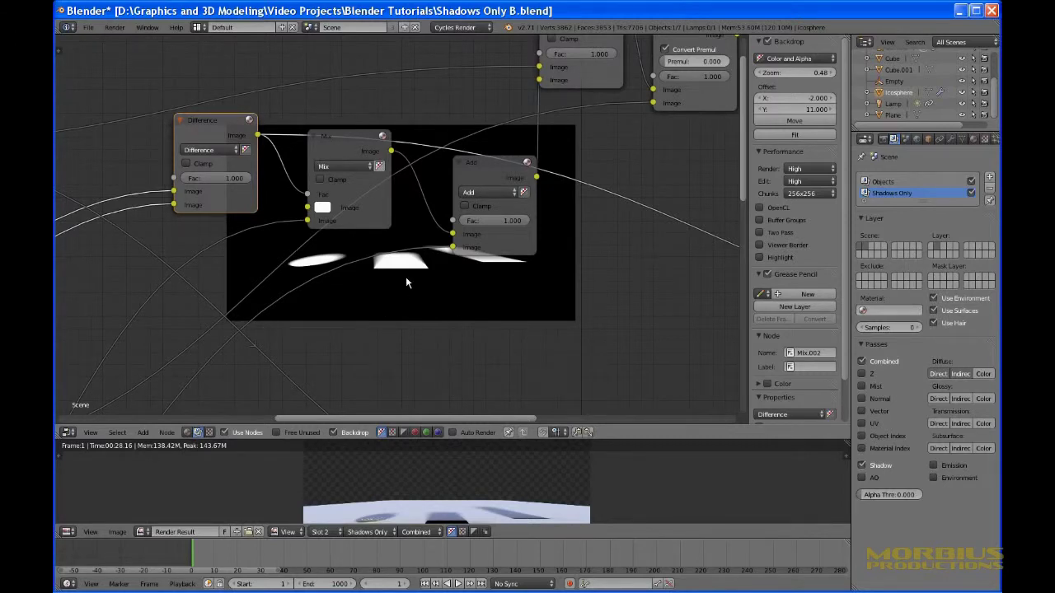
middle_drag(198, 388, 560, 123)
middle_drag(237, 335, 400, 215)
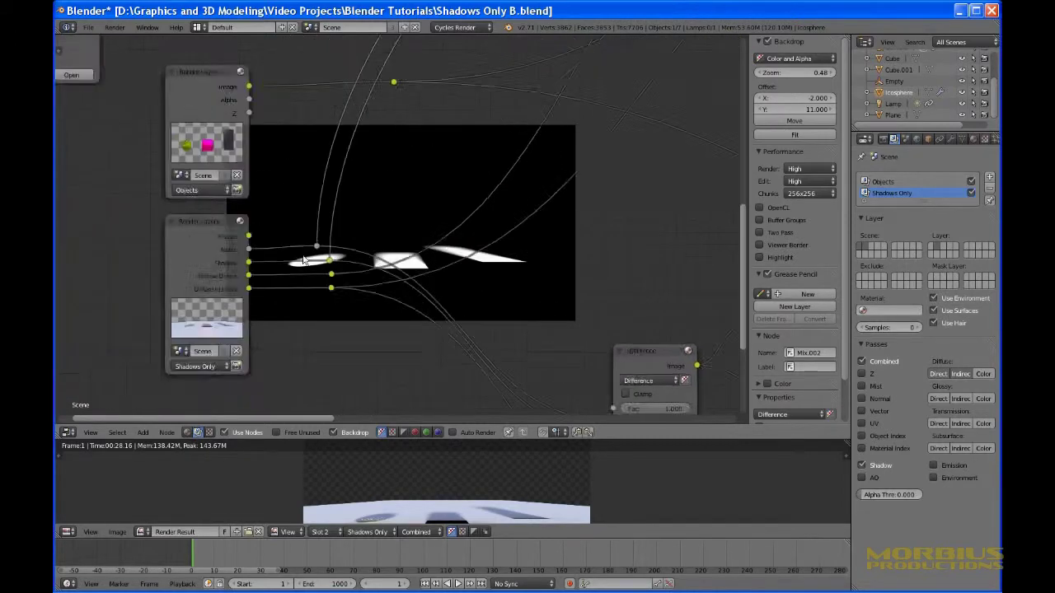
scroll(399, 218, up, 5)
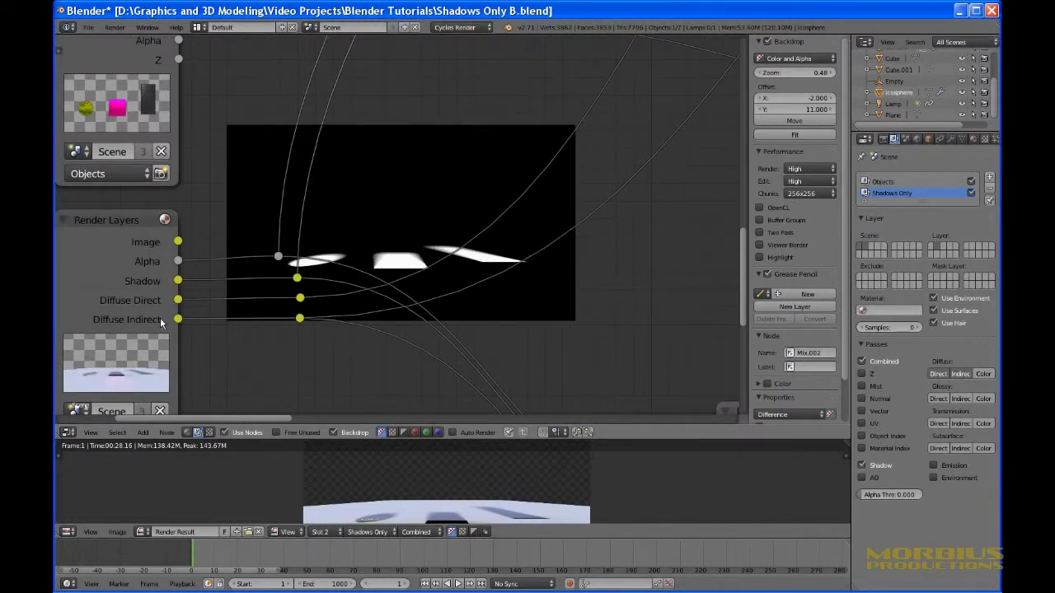
ctrl+shift+click(99, 256)
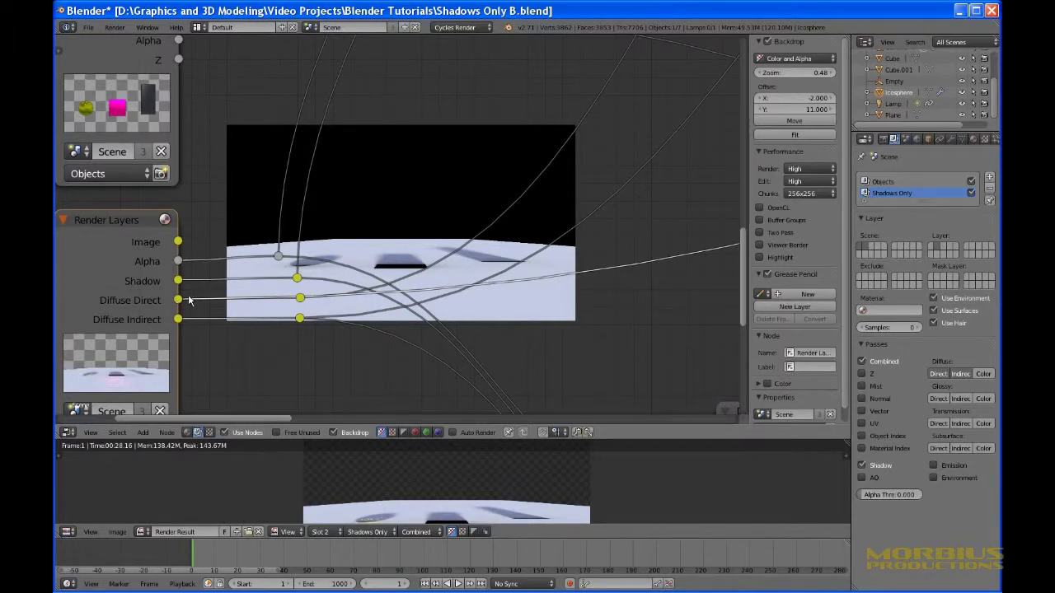
Follow the Diffuse Direct link from the Shadows Only Render Layers node to the Mix node and back.
scroll(187, 297, down, 4)
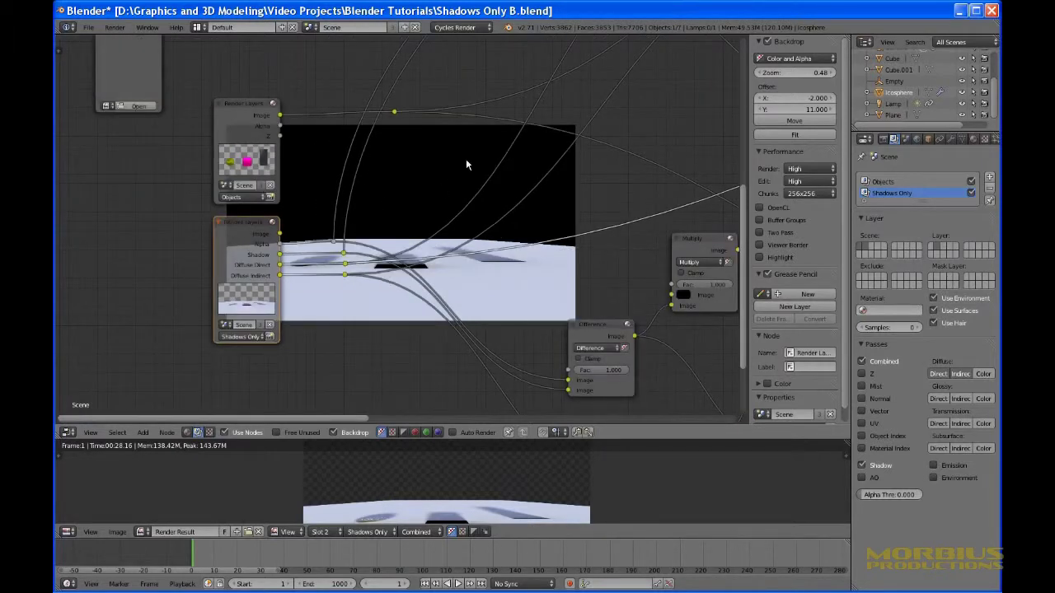
middle_drag(646, 81, 442, 255)
middle_drag(560, 163, 377, 299)
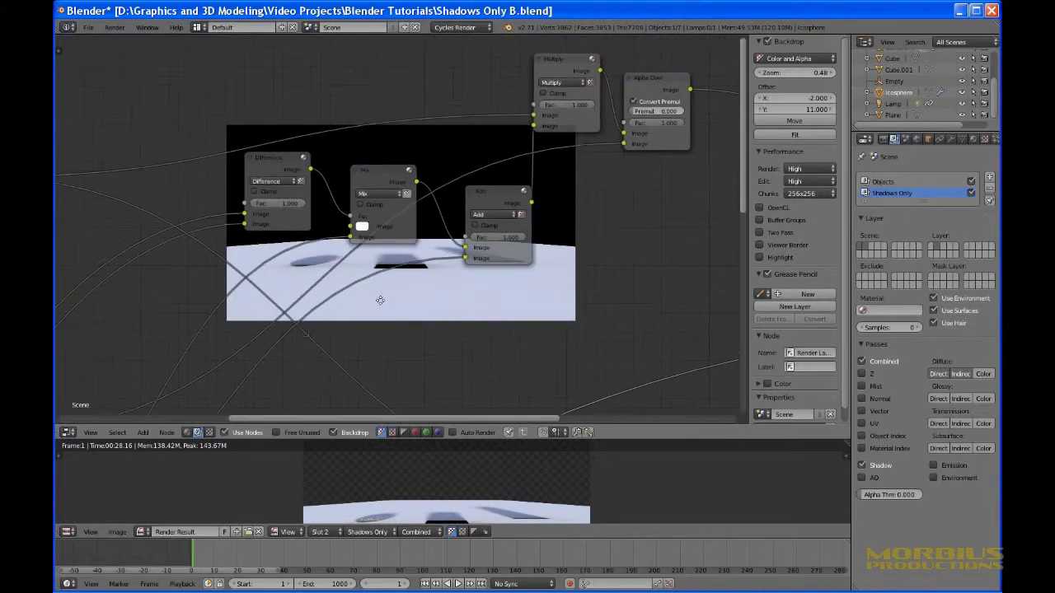
scroll(401, 304, up, 2)
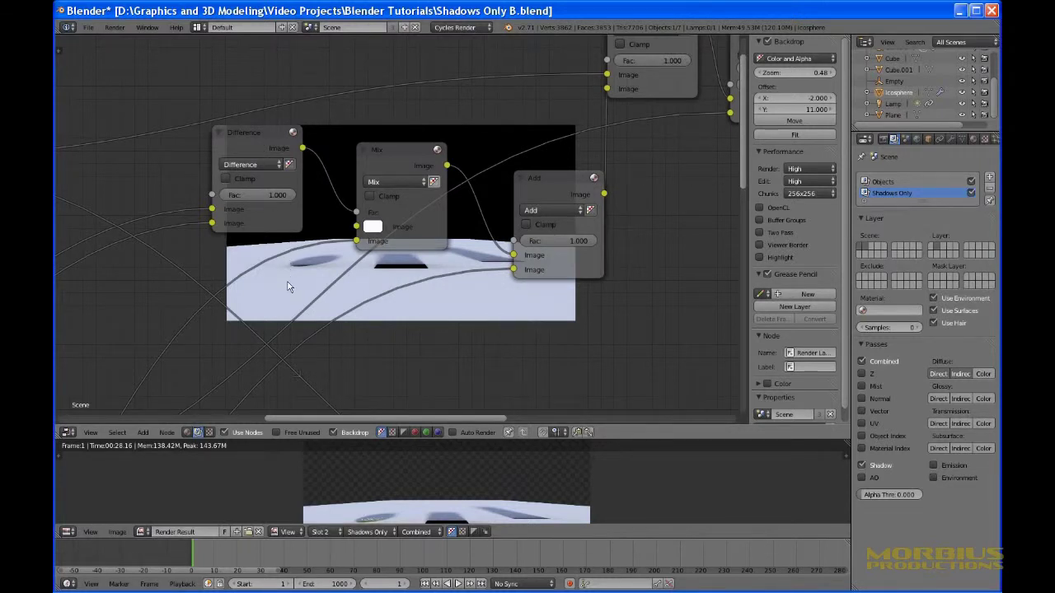
middle_drag(132, 340, 462, 74)
middle_drag(240, 279, 512, 57)
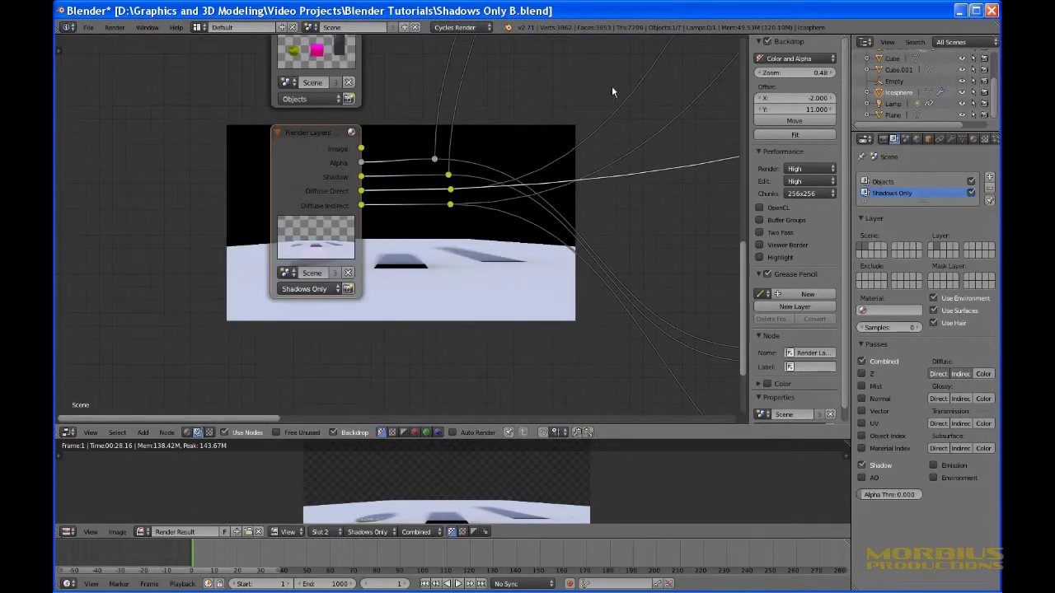
Preview the output of the upper Difference node and then of the Mix node in the backdrop.
middle_drag(594, 105, 161, 288)
middle_drag(583, 54, 335, 248)
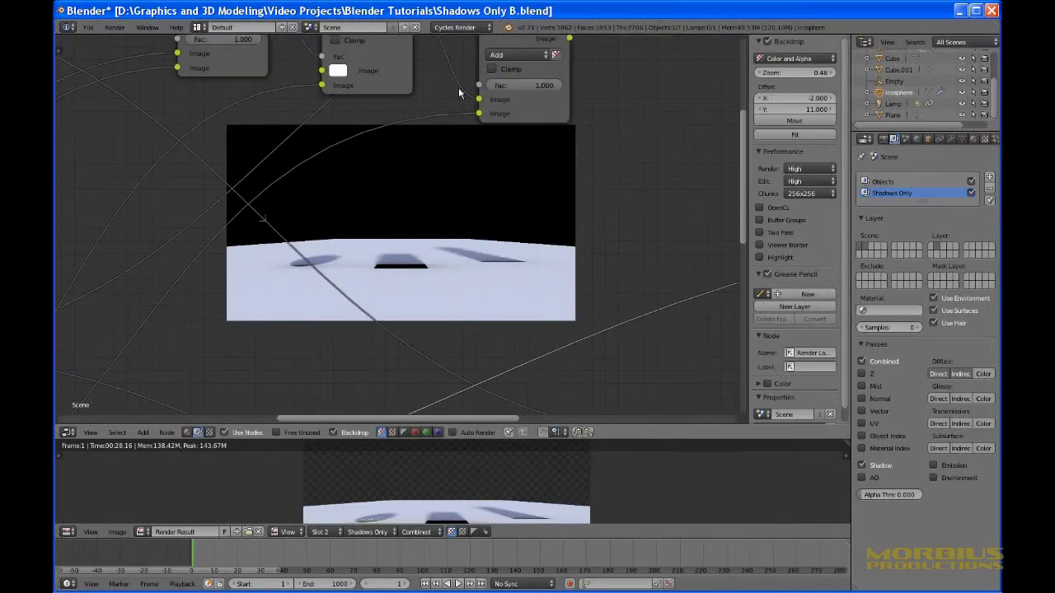
middle_drag(349, 97, 386, 246)
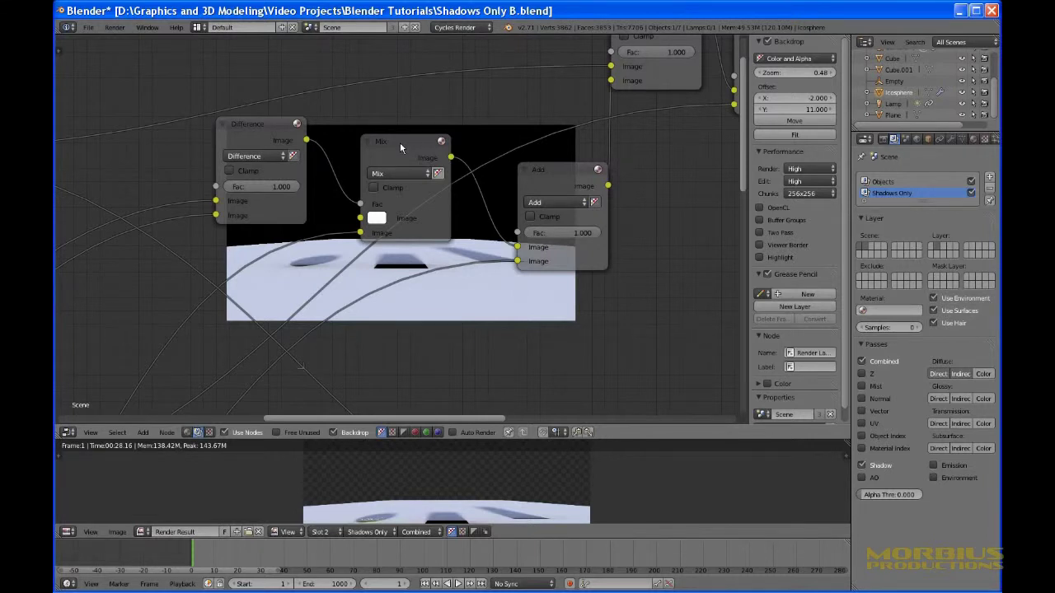
click(266, 134)
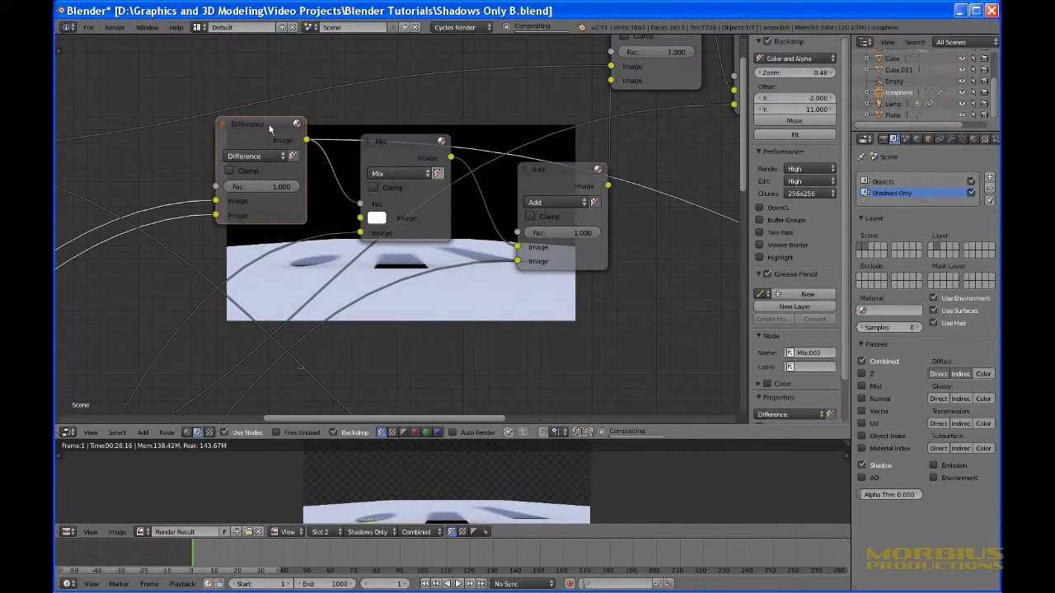
click(397, 153)
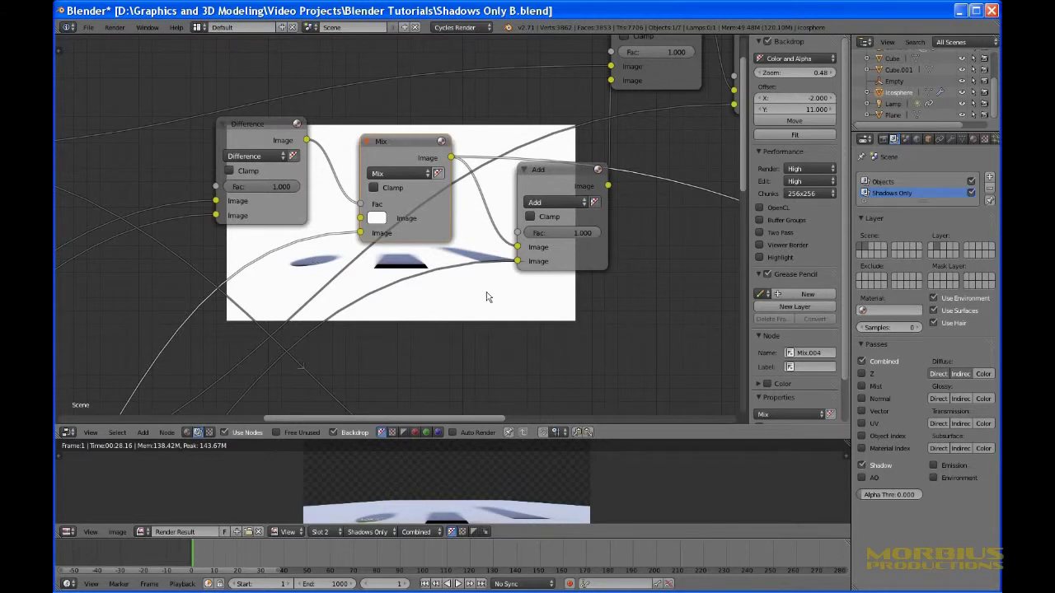
Compare the Mix result with the Shadows Only layer's Diffuse Direct output in the backdrop, and examine the inputs of the Add node.
middle_drag(89, 329, 358, 164)
key(Home)
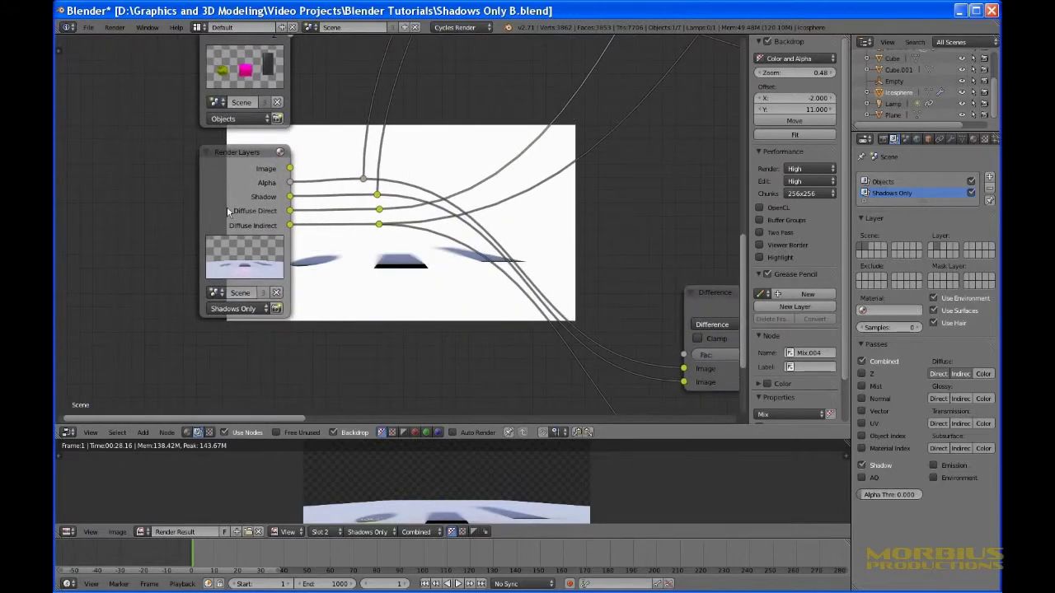
click(236, 168)
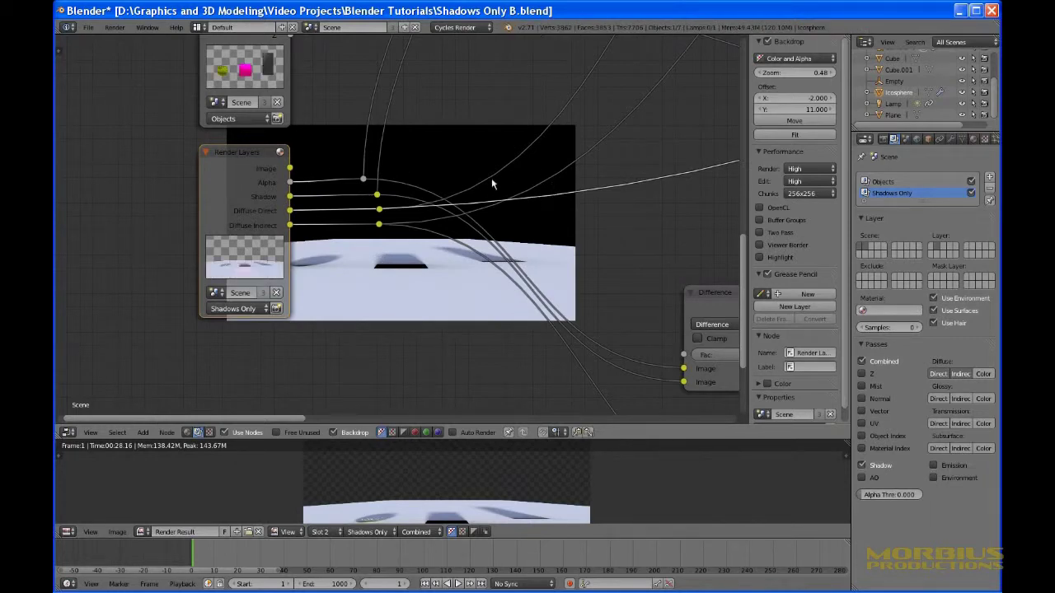
middle_drag(543, 61, 138, 335)
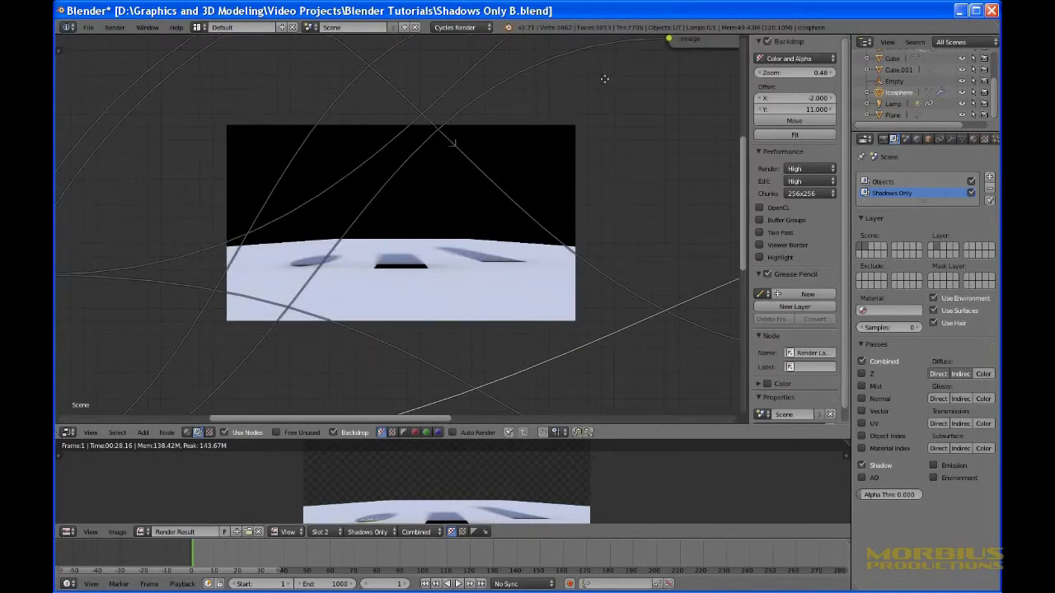
middle_drag(604, 80, 501, 206)
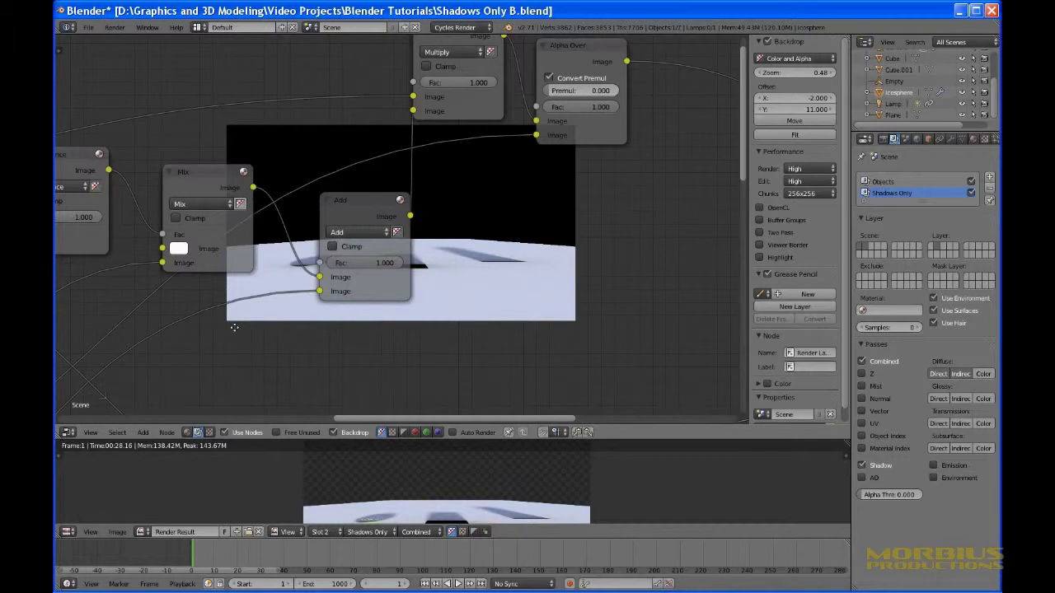
Preview the output of the Mix node that feeds the Add node in the backdrop.
middle_drag(230, 327, 365, 311)
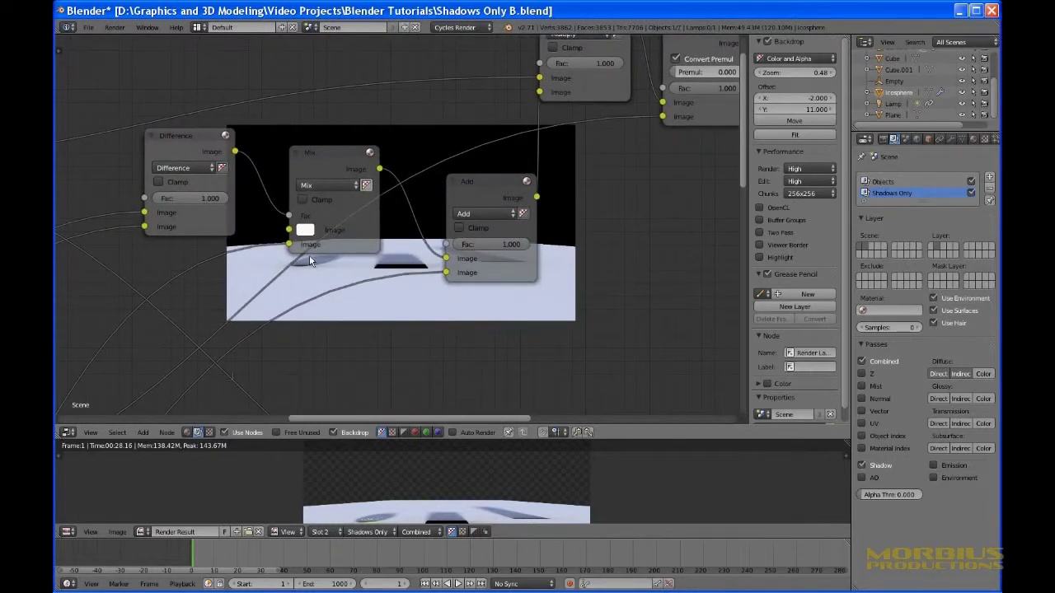
scroll(309, 259, up, 2)
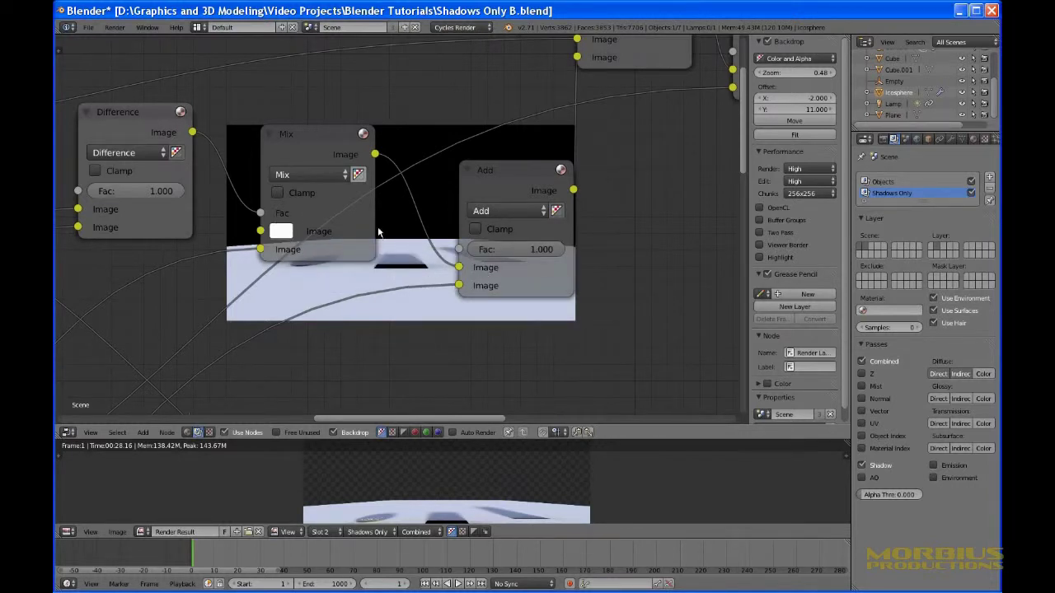
ctrl+shift+click(315, 142)
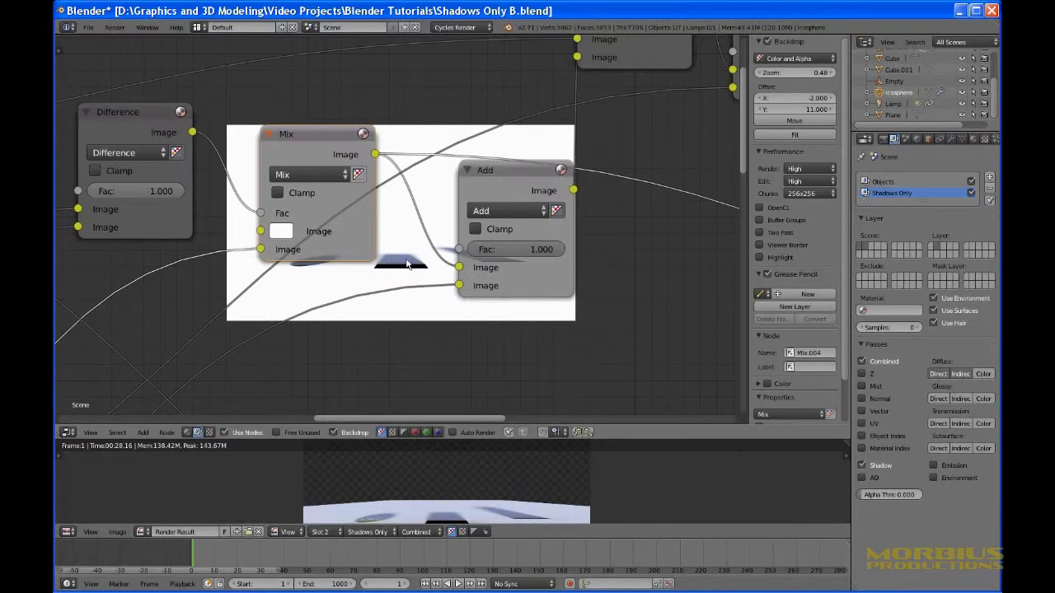
Cycle the backdrop preview through the outputs of the Shadows Only Render Layers node, ending on Diffuse Indirect.
middle_drag(332, 337, 345, 302)
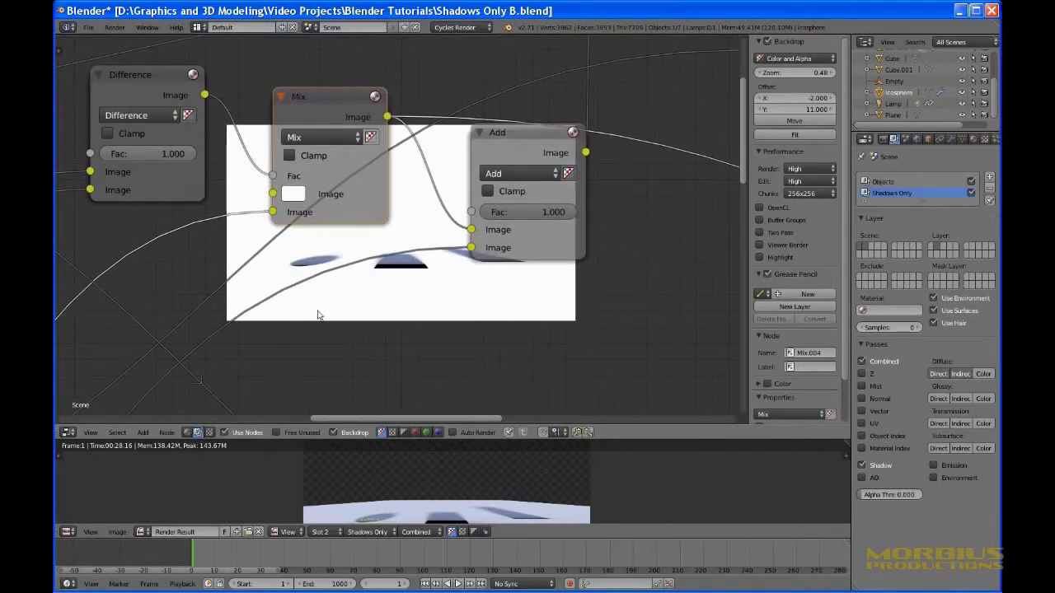
middle_drag(322, 314, 580, 113)
middle_drag(337, 358, 597, 206)
middle_drag(270, 368, 346, 370)
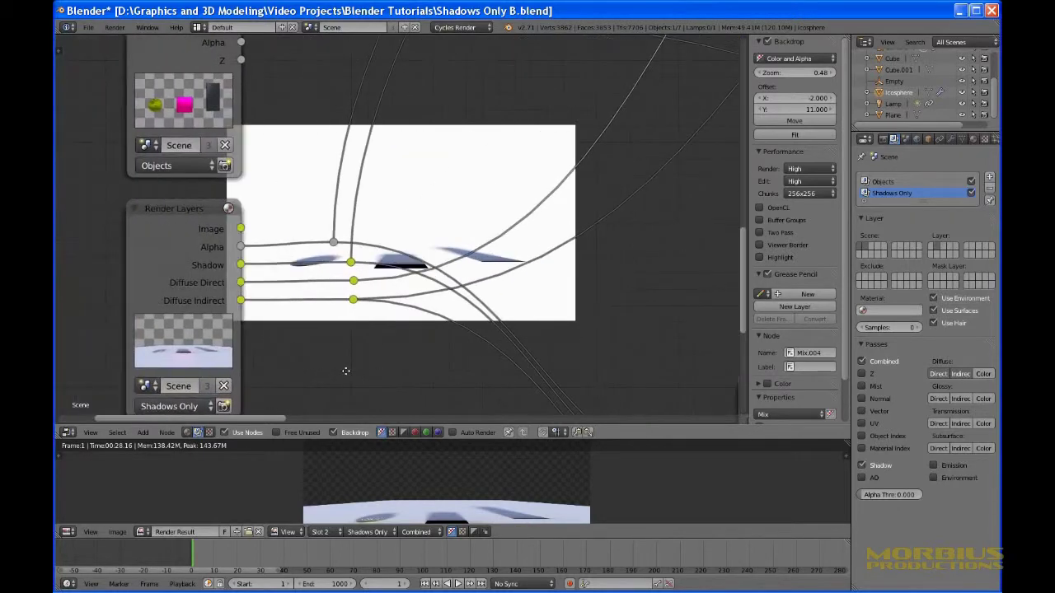
ctrl+shift+click(151, 269)
ctrl+shift+click(150, 269)
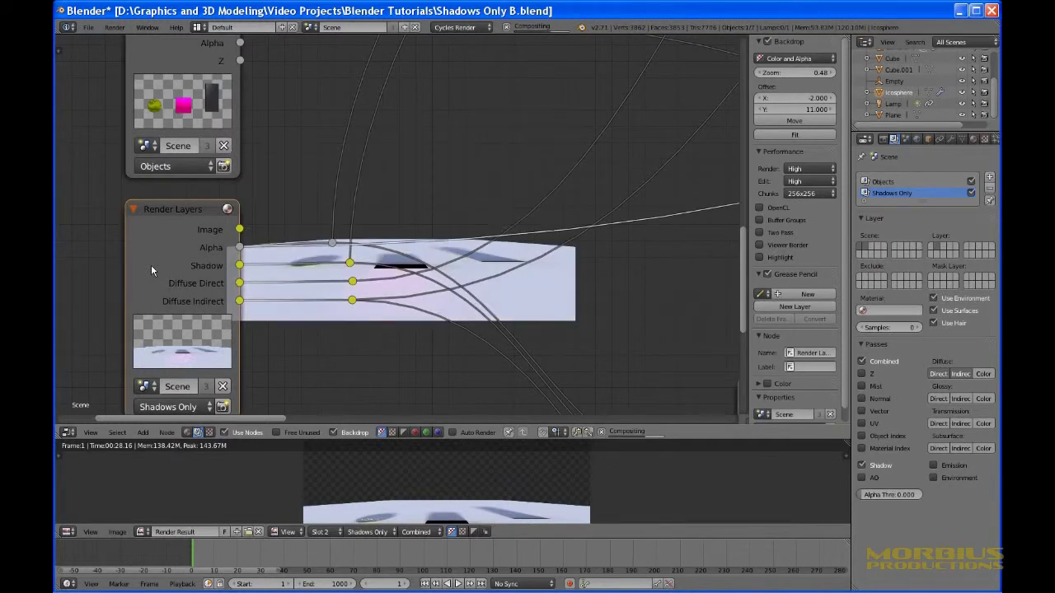
ctrl+shift+click(151, 269)
ctrl+shift+click(152, 267)
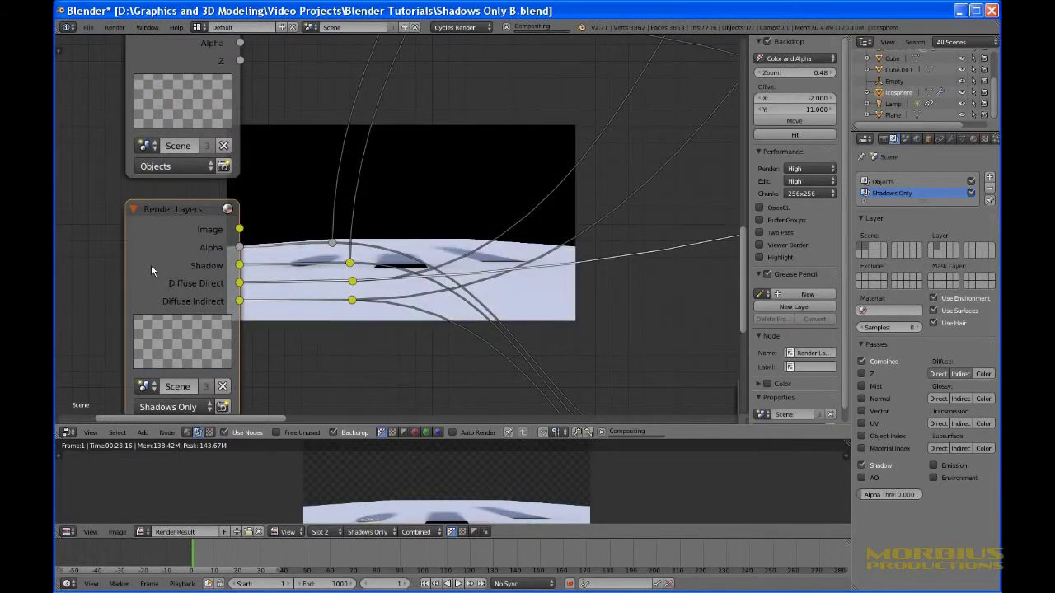
ctrl+shift+click(152, 268)
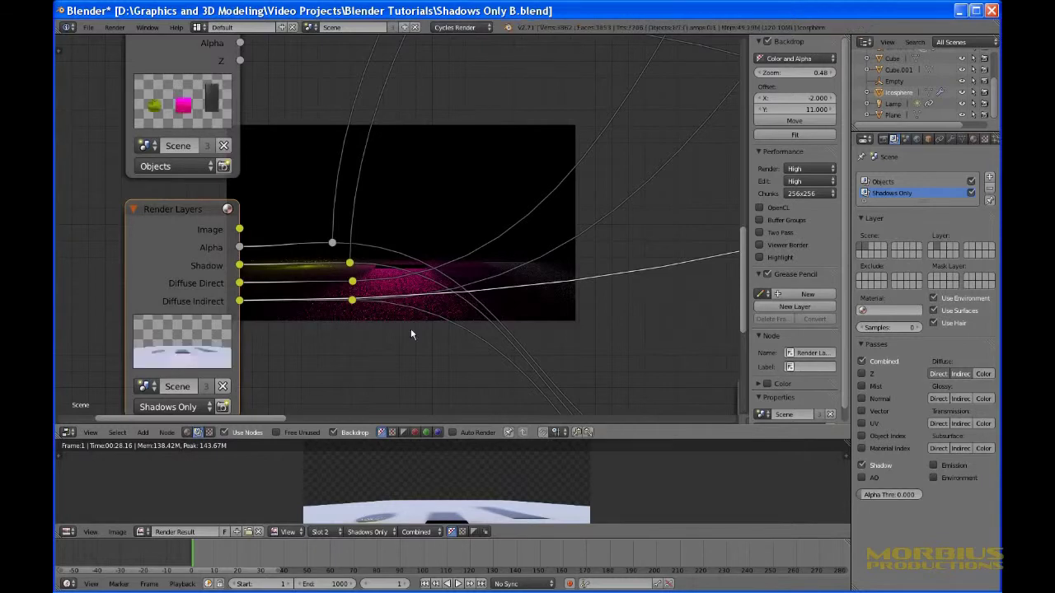
Return to the upper node chain and preview the Add node's output in the backdrop.
middle_drag(411, 330, 292, 434)
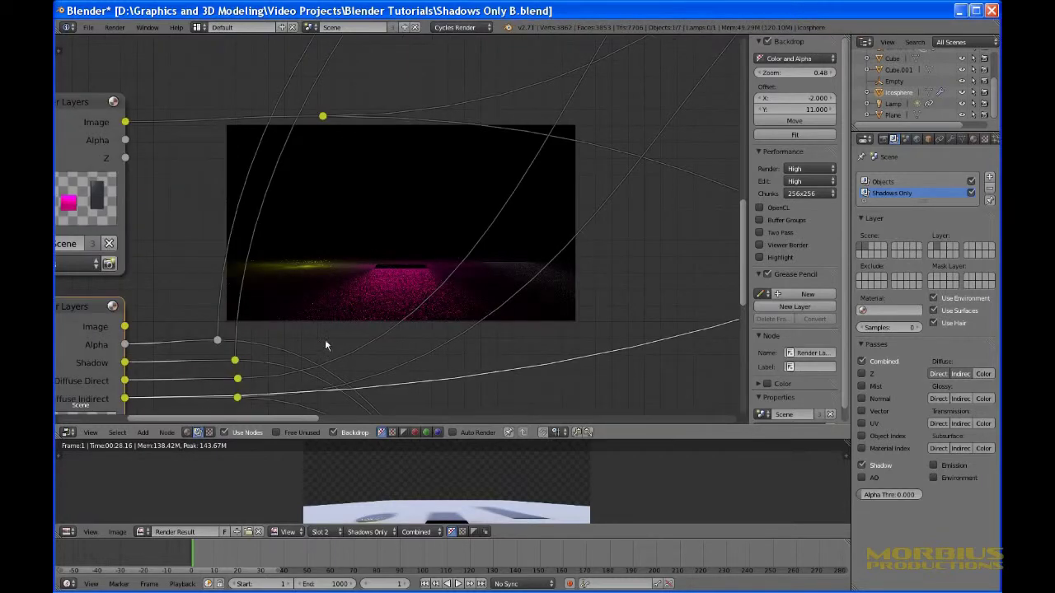
middle_drag(362, 333, 412, 383)
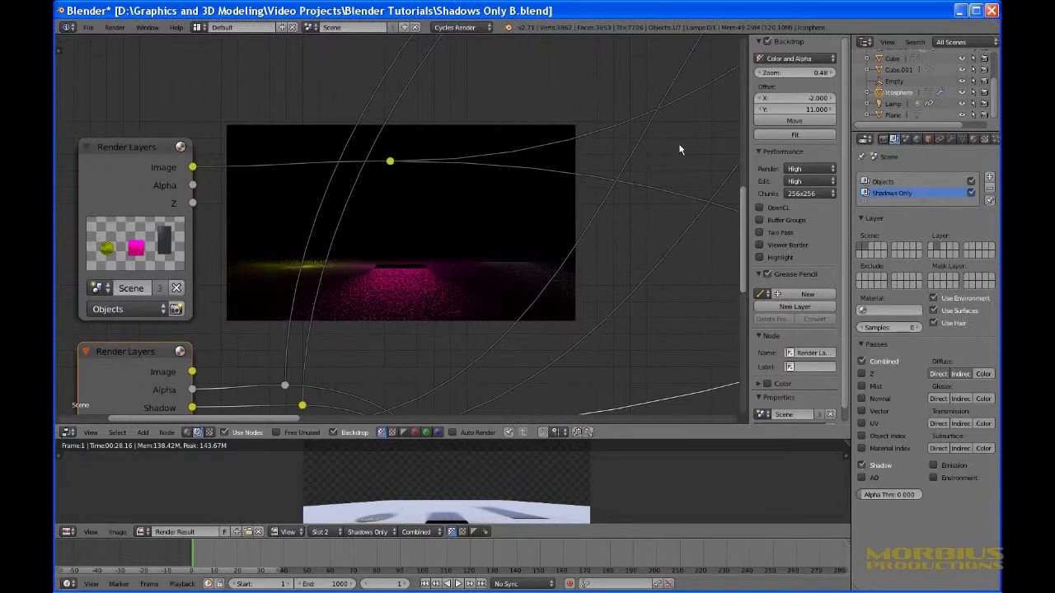
middle_drag(680, 149, 234, 295)
scroll(358, 282, down, 10)
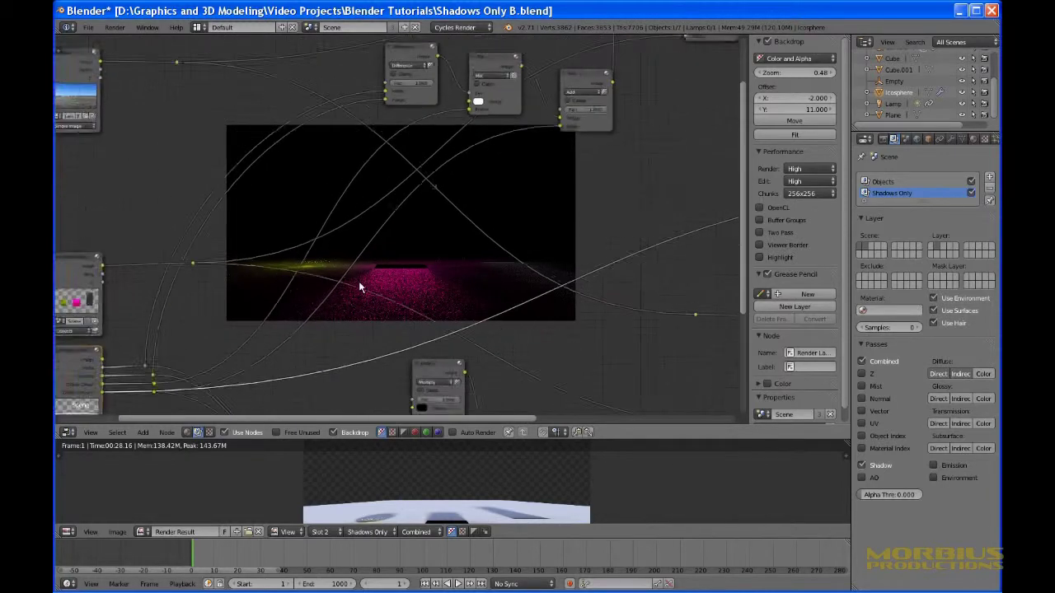
middle_drag(480, 210, 378, 284)
scroll(378, 284, up, 5)
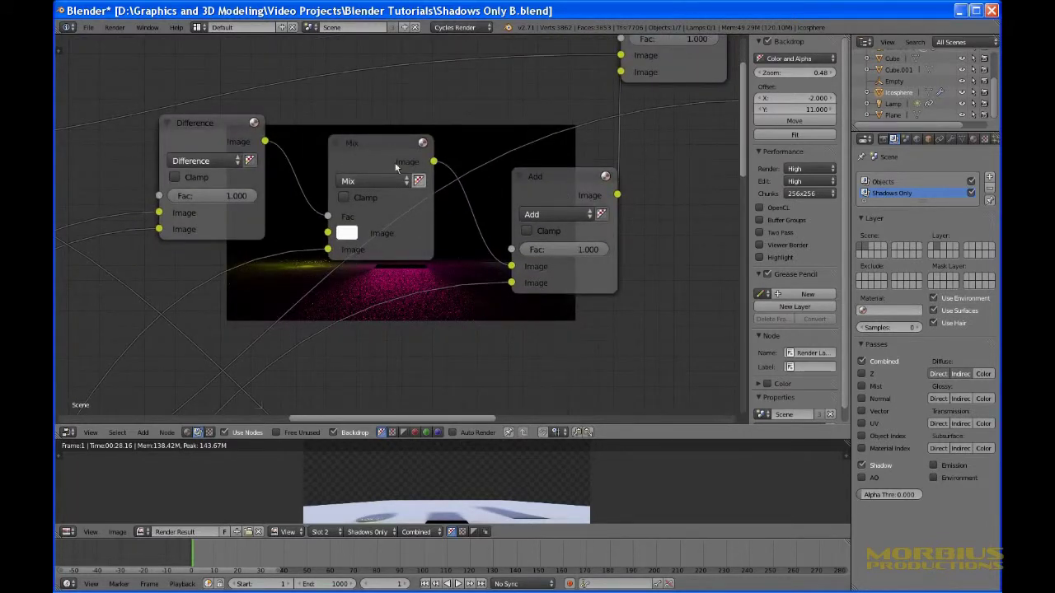
ctrl+shift+click(574, 188)
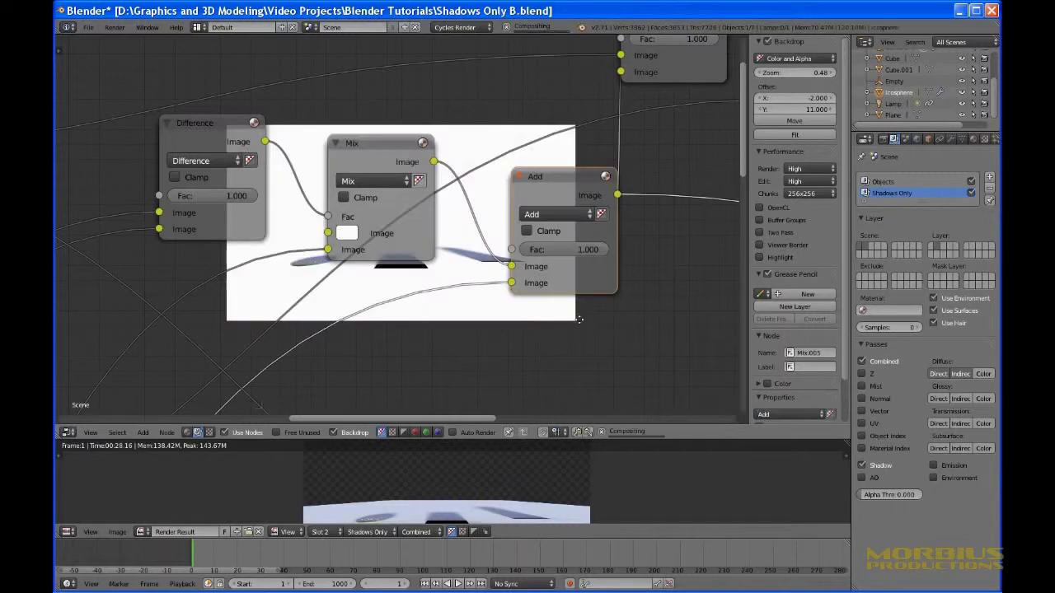
Move the Add node slightly up and to the left so its link to the Multiply node is exposed.
middle_drag(664, 308, 401, 343)
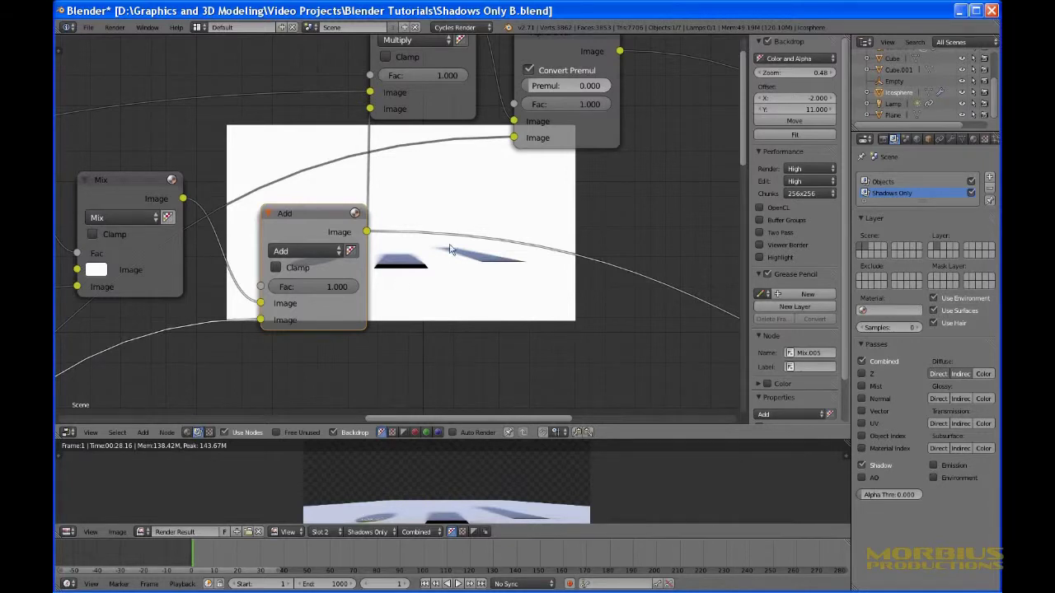
middle_drag(395, 165, 539, 317)
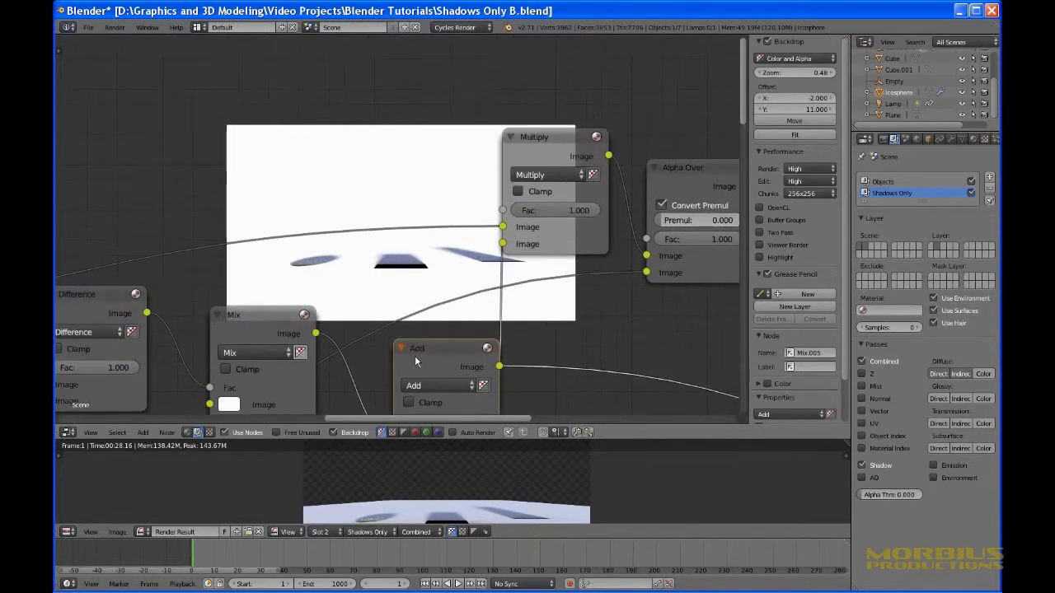
drag(426, 347, 410, 329)
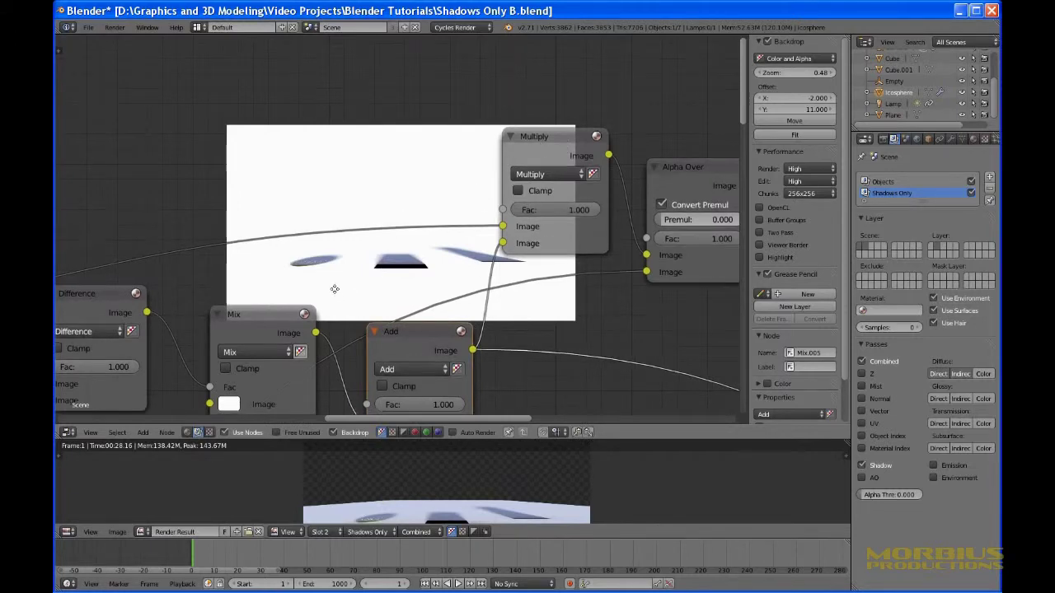
Preview the background photo's Image node and then the Add node in the backdrop to compare the Multiply inputs.
middle_drag(334, 292, 555, 179)
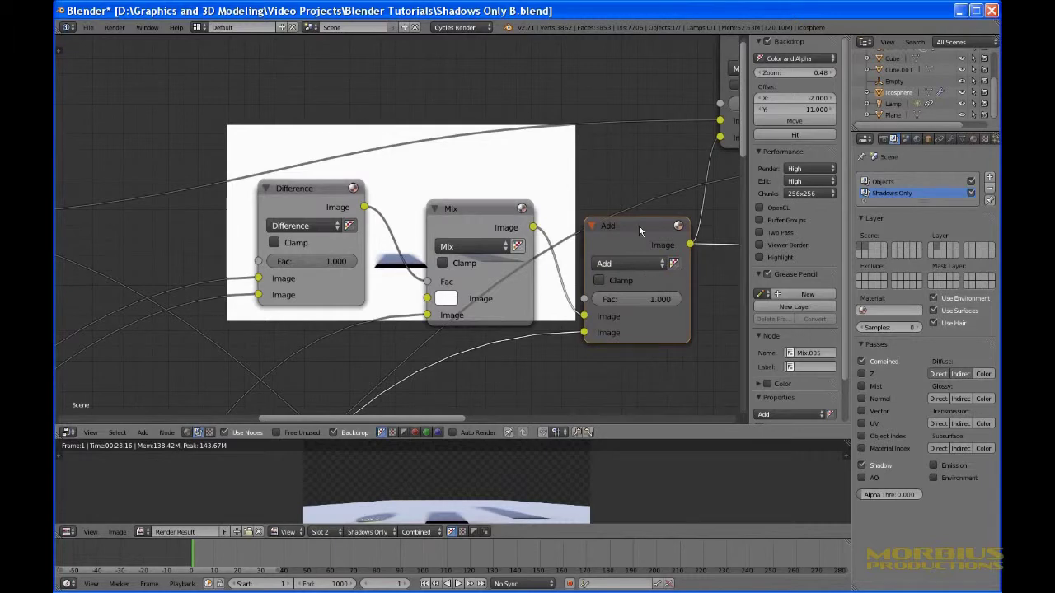
scroll(169, 210, down, 5)
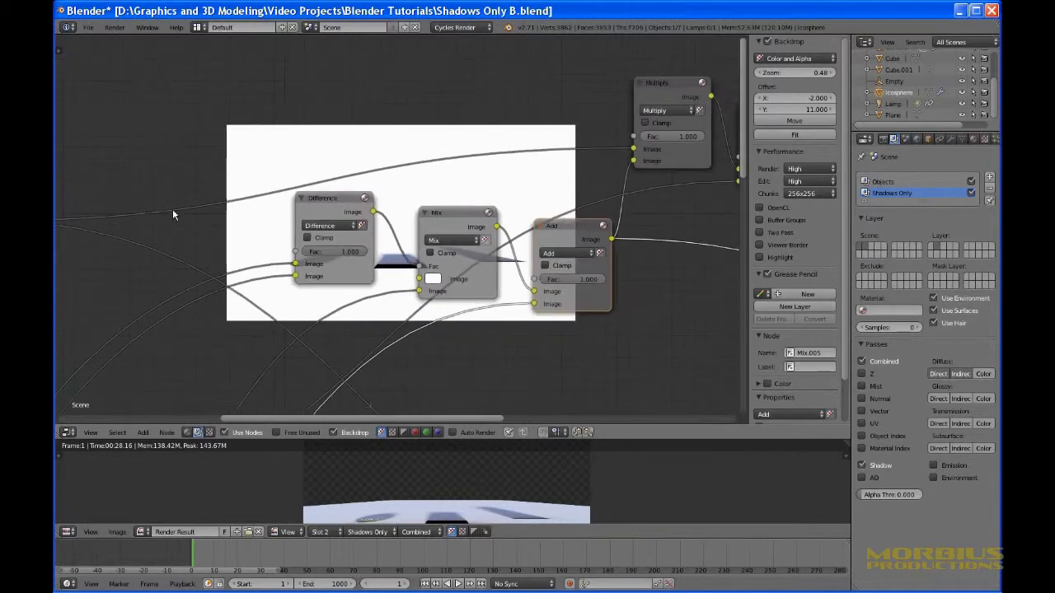
drag(119, 231, 139, 220)
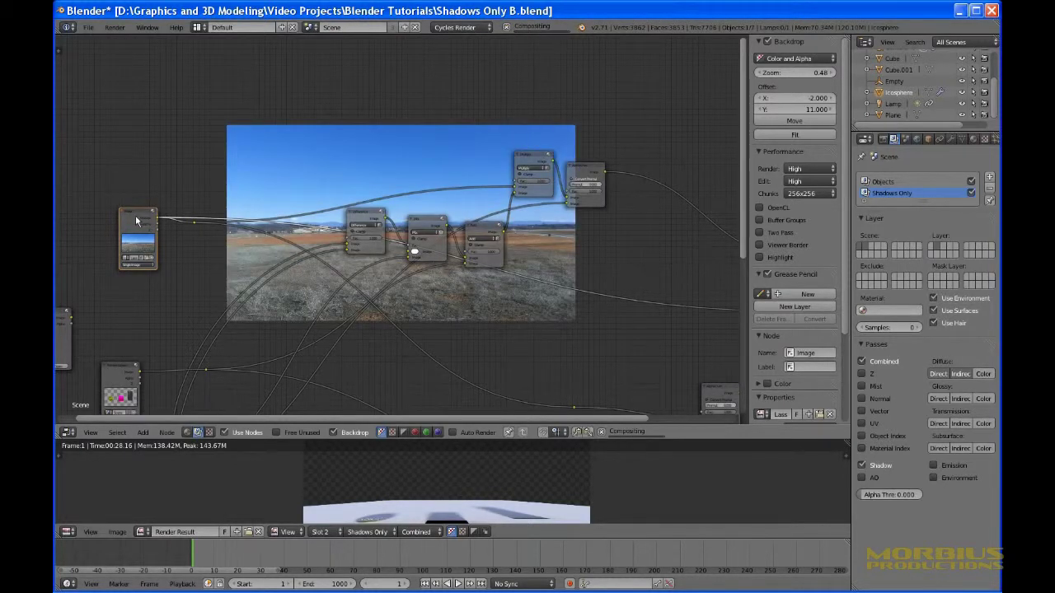
click(483, 227)
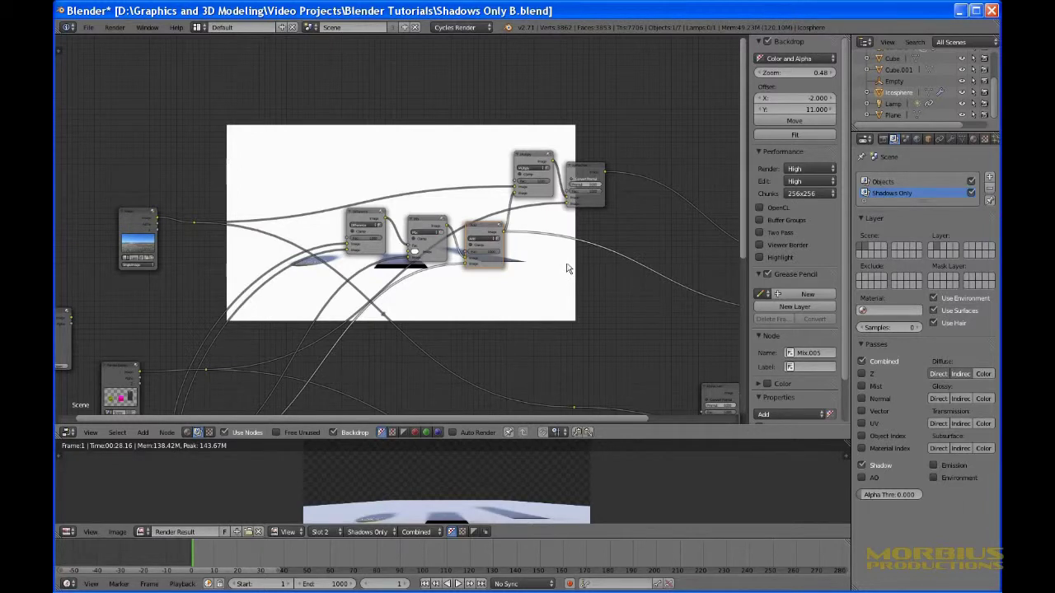
Preview the output of the Multiply node that combines the shadows with the background photo.
middle_drag(566, 263, 416, 324)
scroll(416, 323, up, 4)
scroll(415, 327, up, 4)
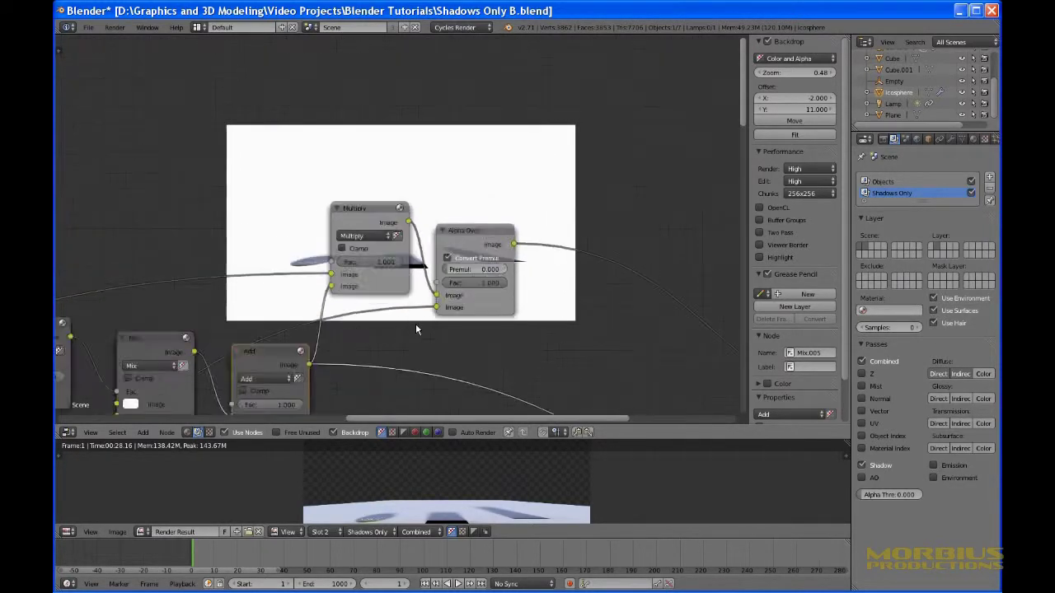
ctrl+shift+click(350, 212)
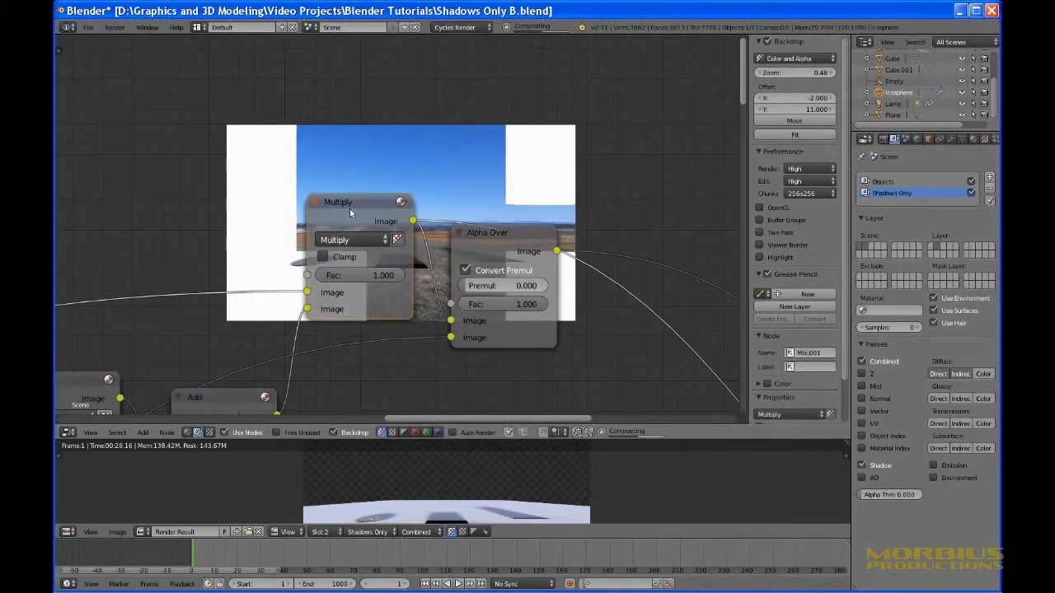
middle_drag(517, 240, 428, 379)
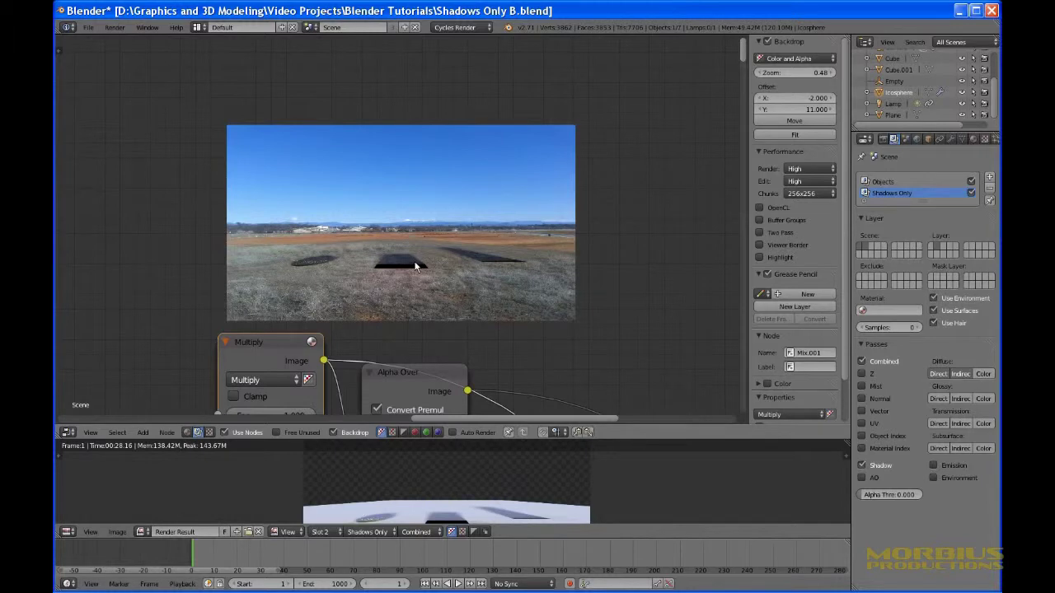
scroll(414, 258, up, 2)
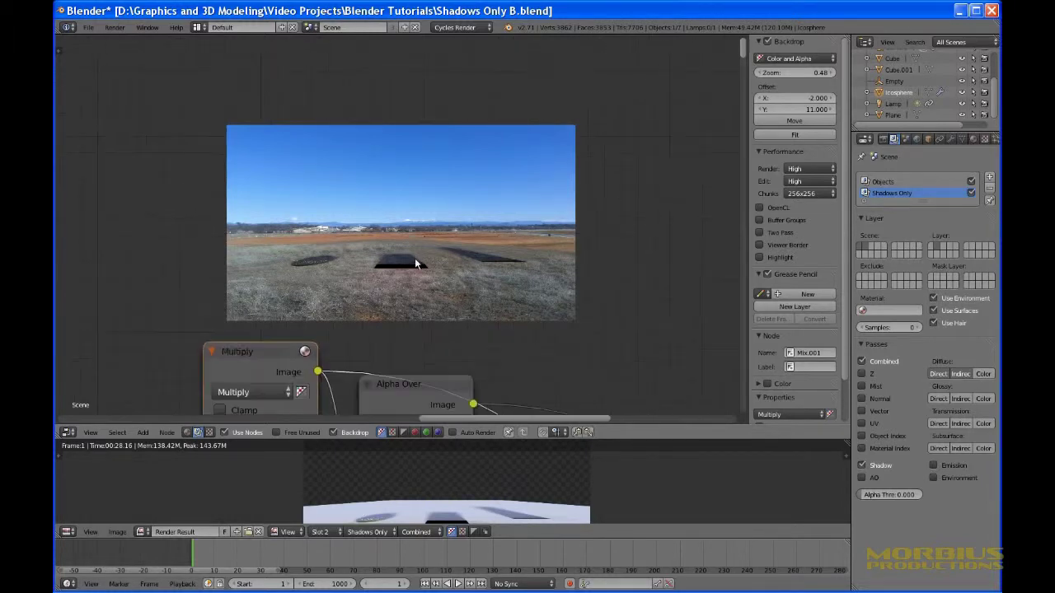
Enlarge the backdrop to a zoom of 1.00 to examine the shadows on the grass.
key(alt+v)
key(alt+v)
key(alt+v)
key(alt+v)
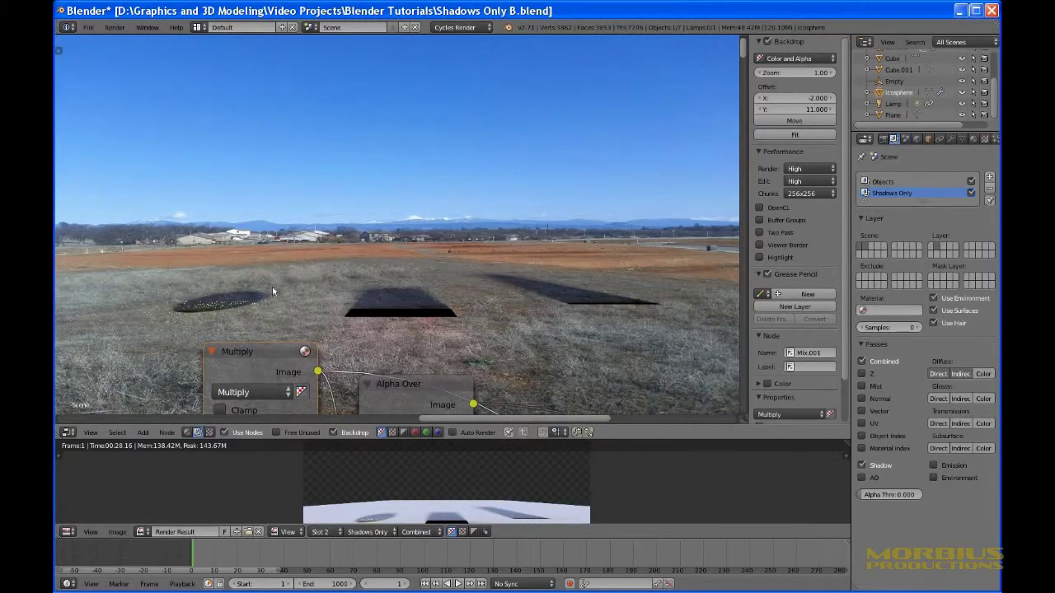
Move the Alpha Over node slightly down and to the right, away from the Multiply node.
scroll(453, 326, down, 5)
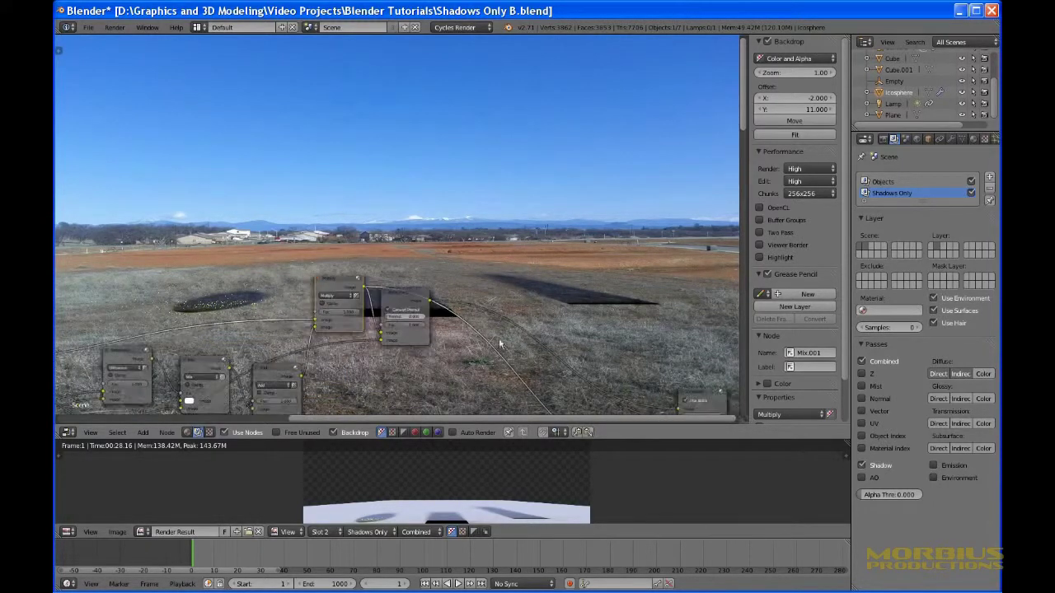
middle_drag(453, 326, 503, 234)
click(454, 206)
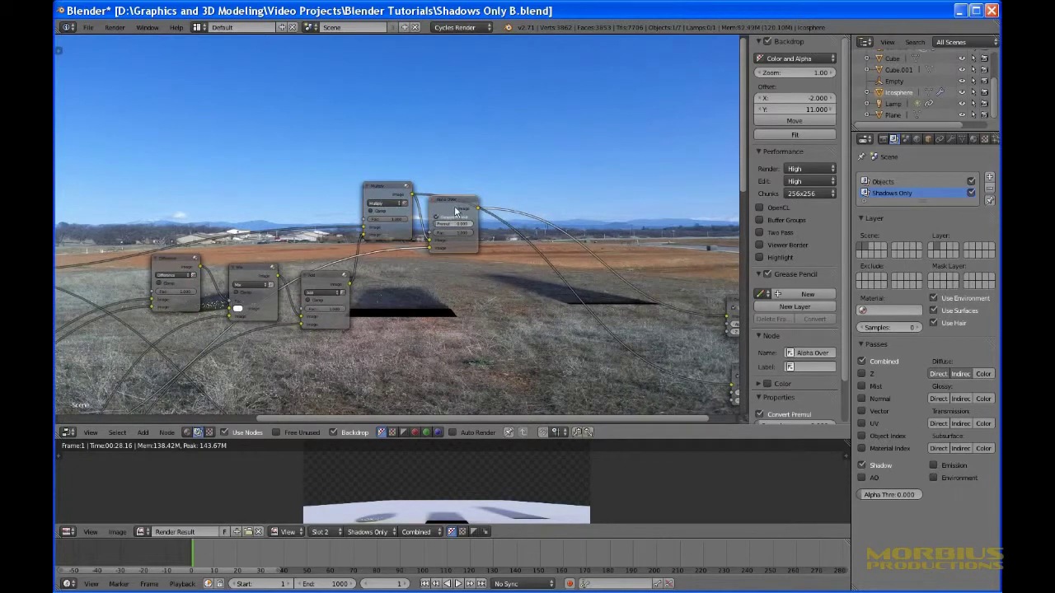
drag(454, 205, 483, 220)
Trace the links into the Alpha Over node and preview its output in the backdrop.
scroll(435, 319, down, 7)
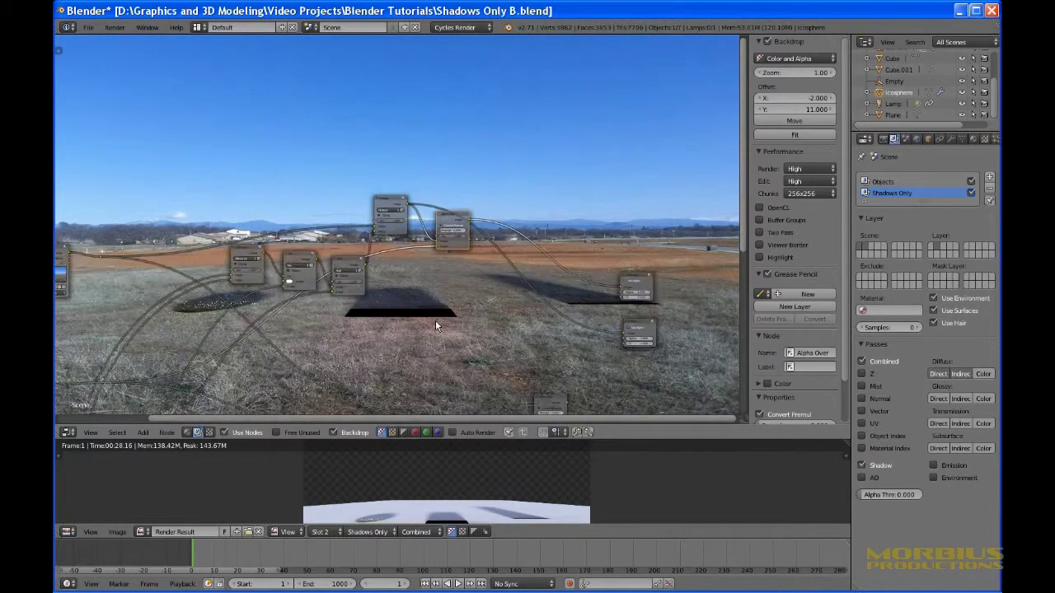
middle_drag(384, 309, 495, 248)
scroll(495, 248, up, 4)
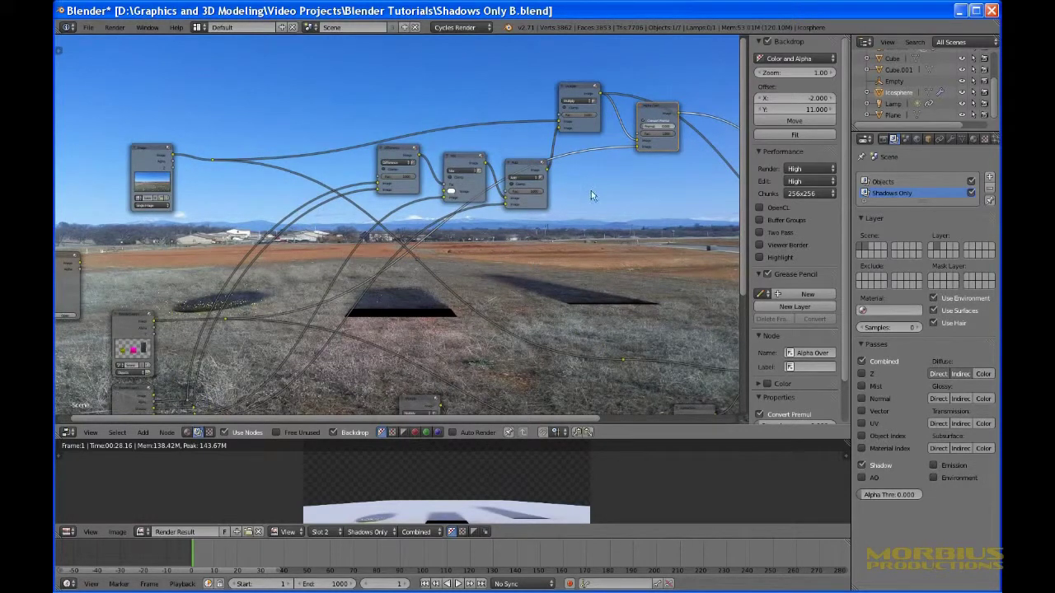
middle_drag(590, 191, 439, 265)
scroll(439, 266, up, 2)
scroll(438, 267, up, 3)
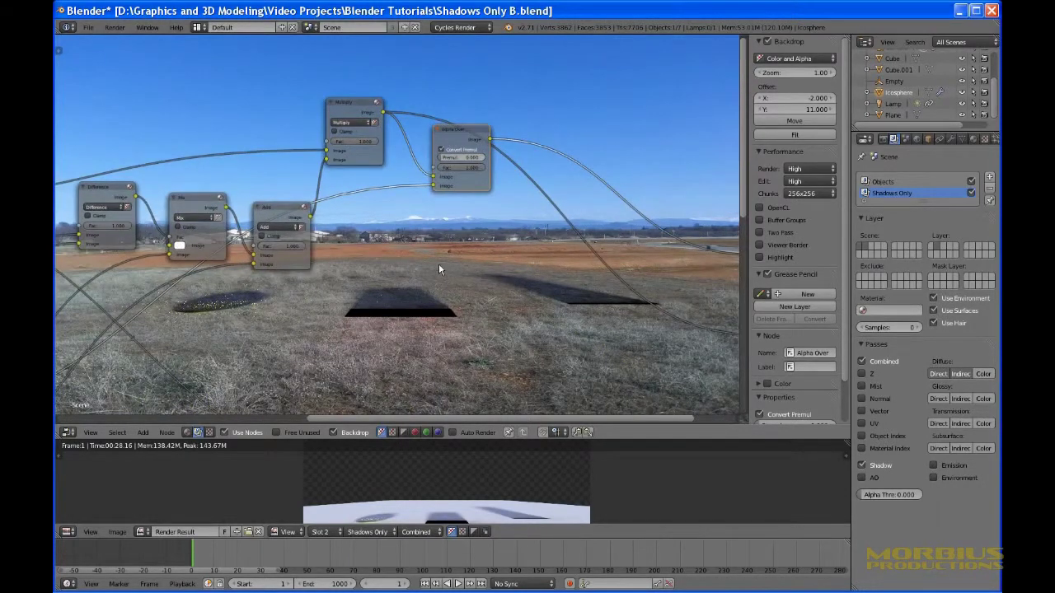
ctrl+shift+click(467, 169)
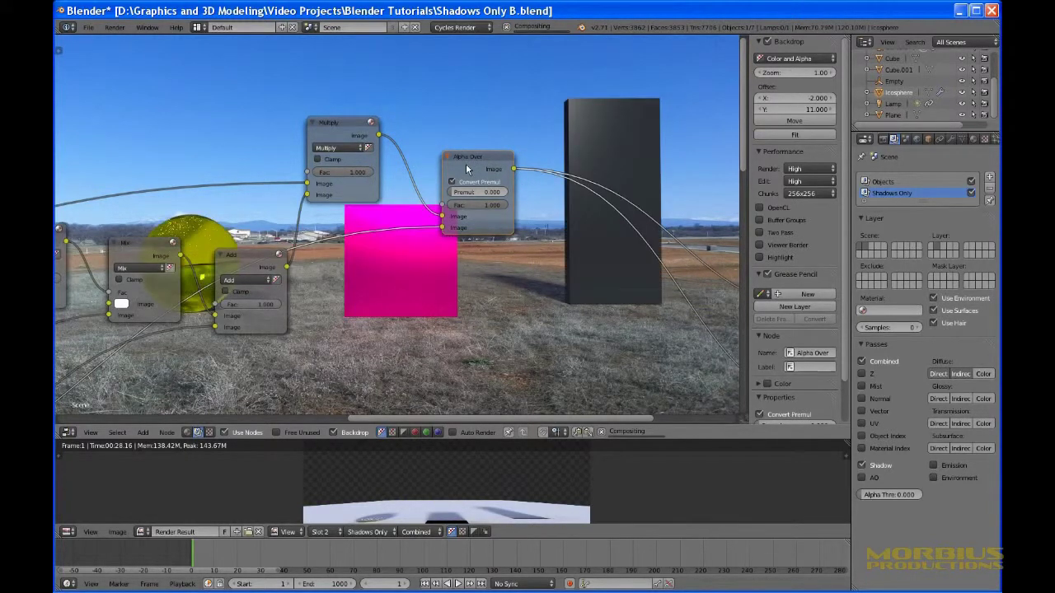
Reduce the backdrop zoom to 0.69 so the whole composite fits in the node editor.
middle_drag(482, 329, 458, 361)
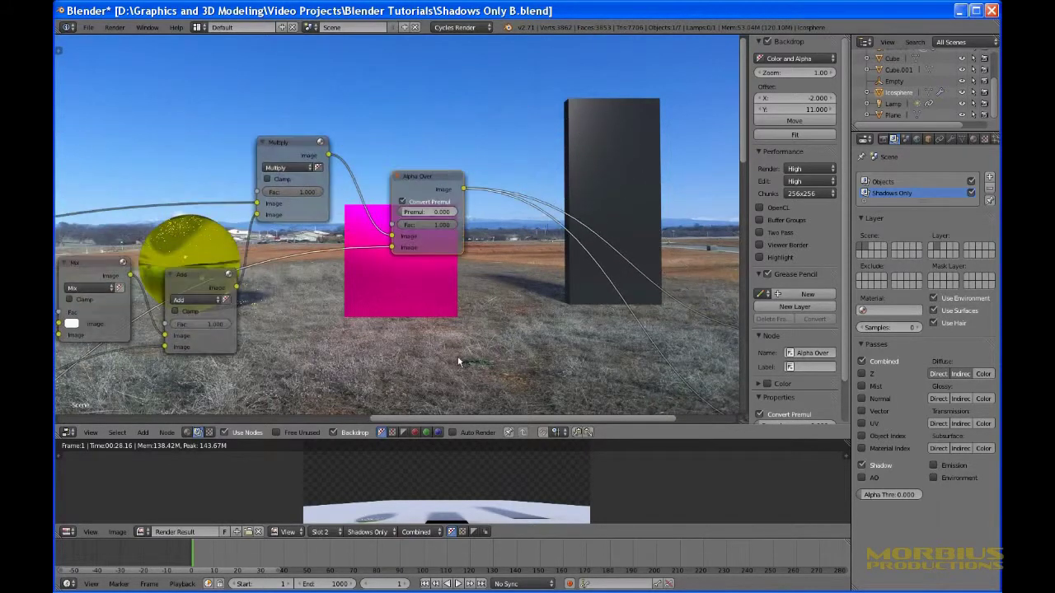
key(v)
key(v)
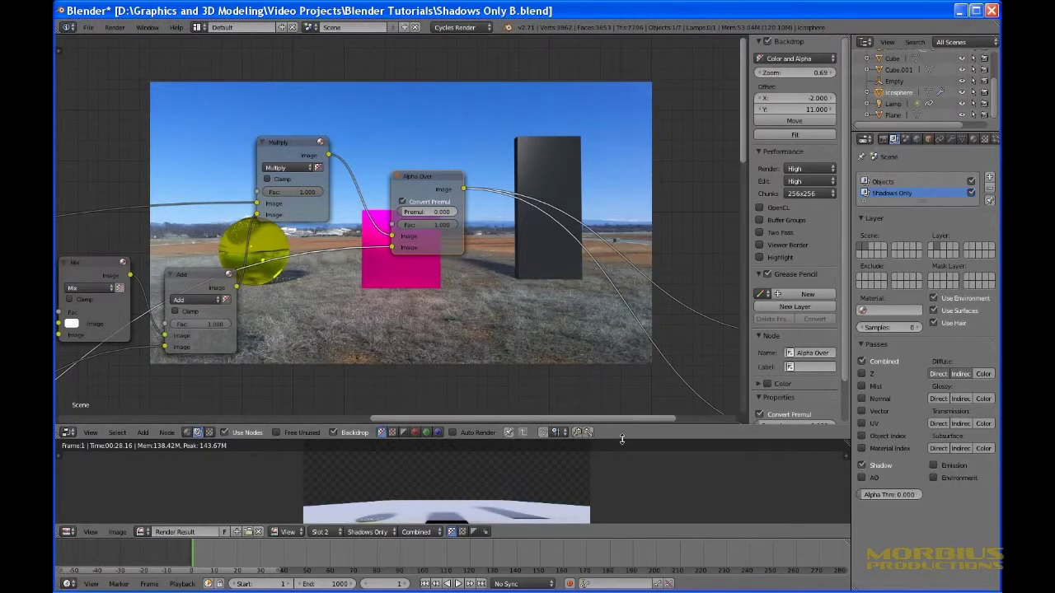
Enlarge the image editor showing the render result and bring the output nodes after Alpha Over into view.
drag(627, 439, 616, 275)
middle_drag(681, 140, 566, 168)
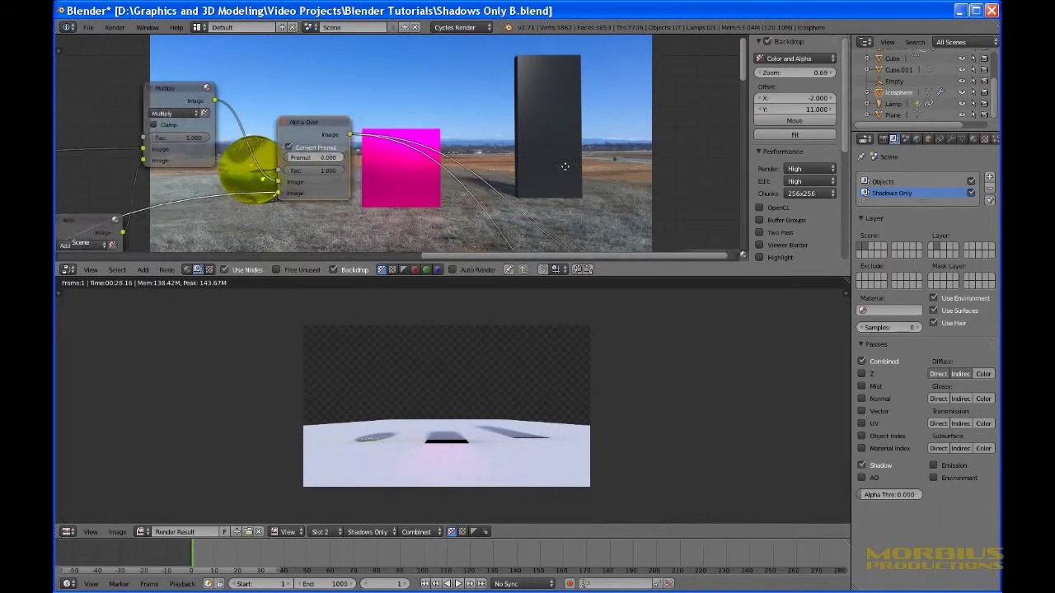
scroll(566, 171, down, 4)
scroll(566, 172, down, 5)
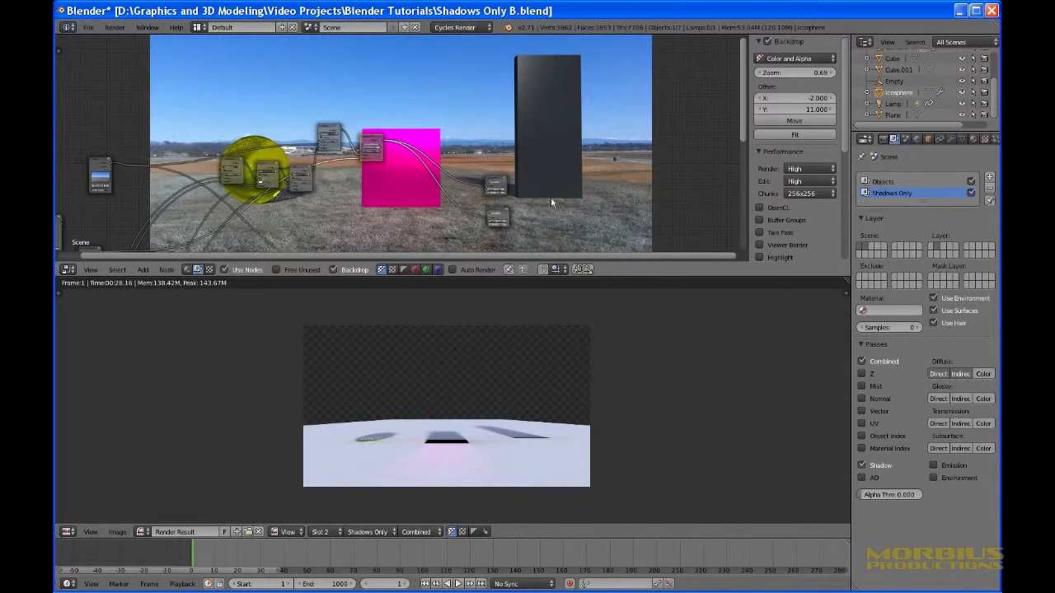
Show the Composite layer of the render result and inspect the objects and their shadows on the grass up close.
click(370, 530)
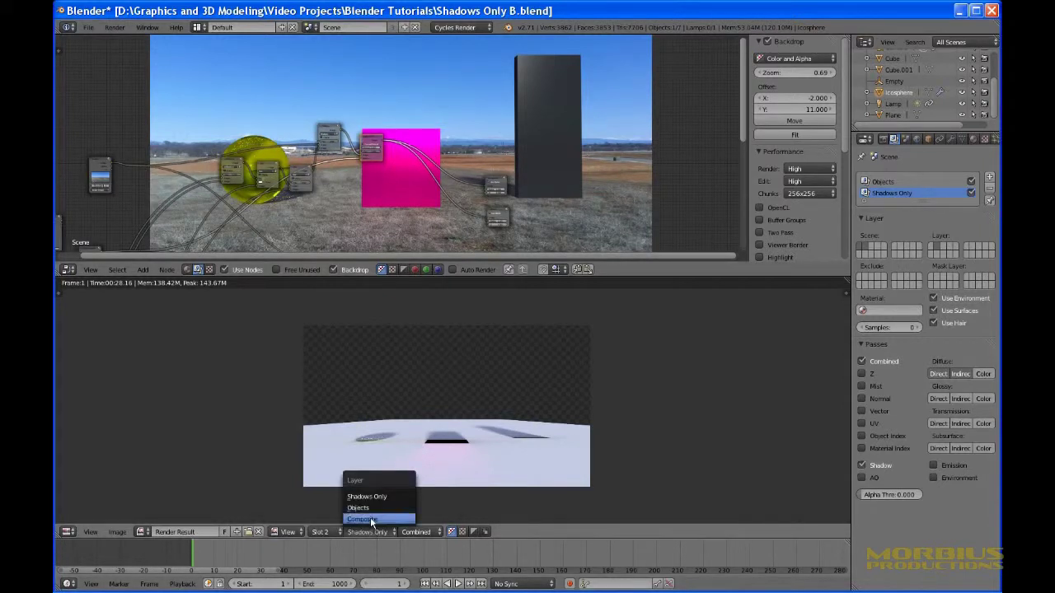
click(370, 519)
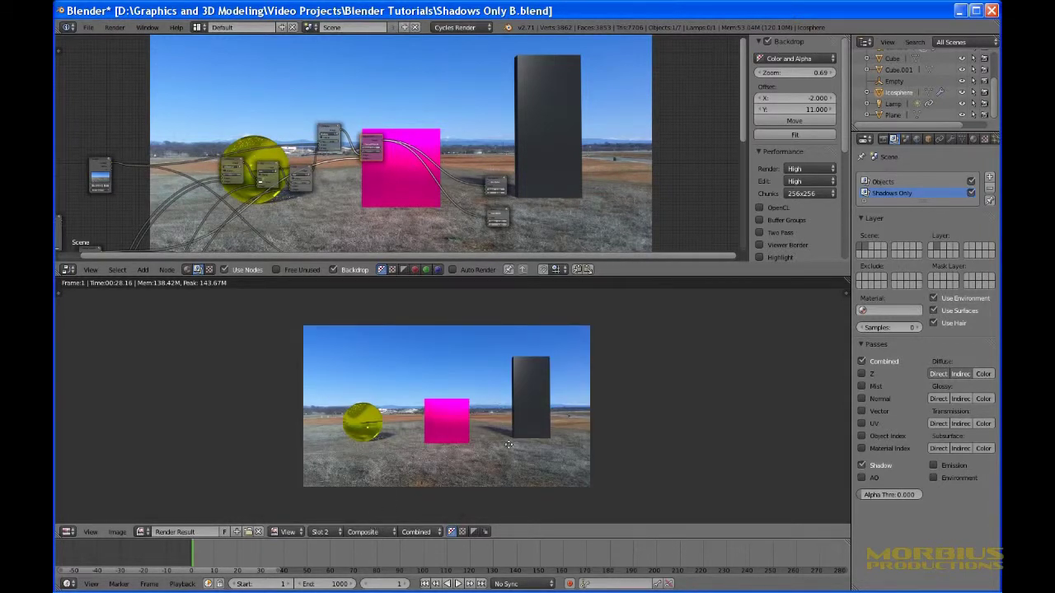
middle_drag(509, 444, 520, 432)
scroll(521, 433, up, 7)
scroll(520, 437, down, 5)
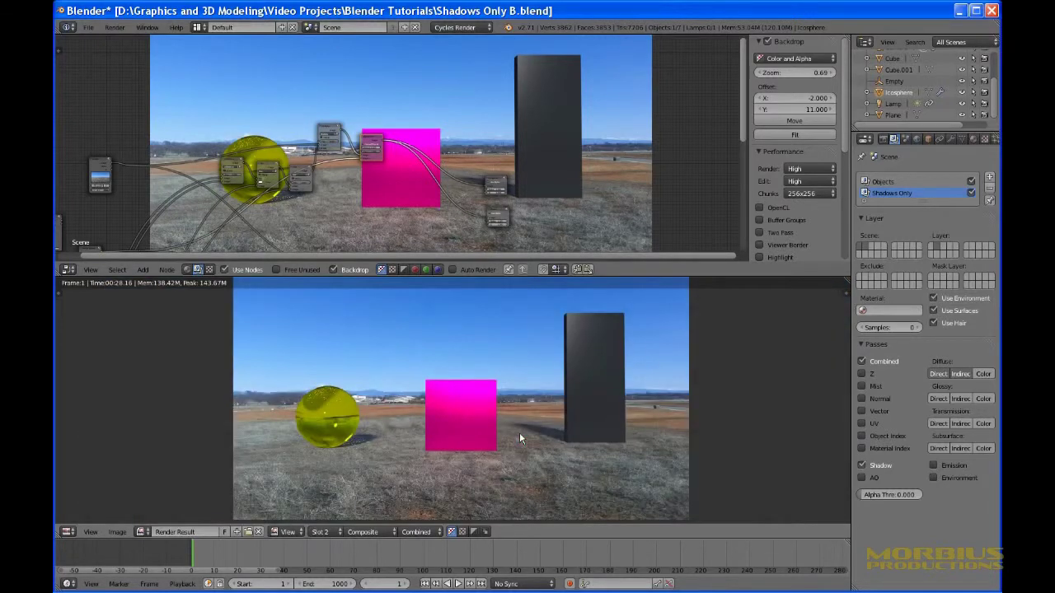
scroll(520, 438, up, 2)
middle_drag(551, 429, 526, 440)
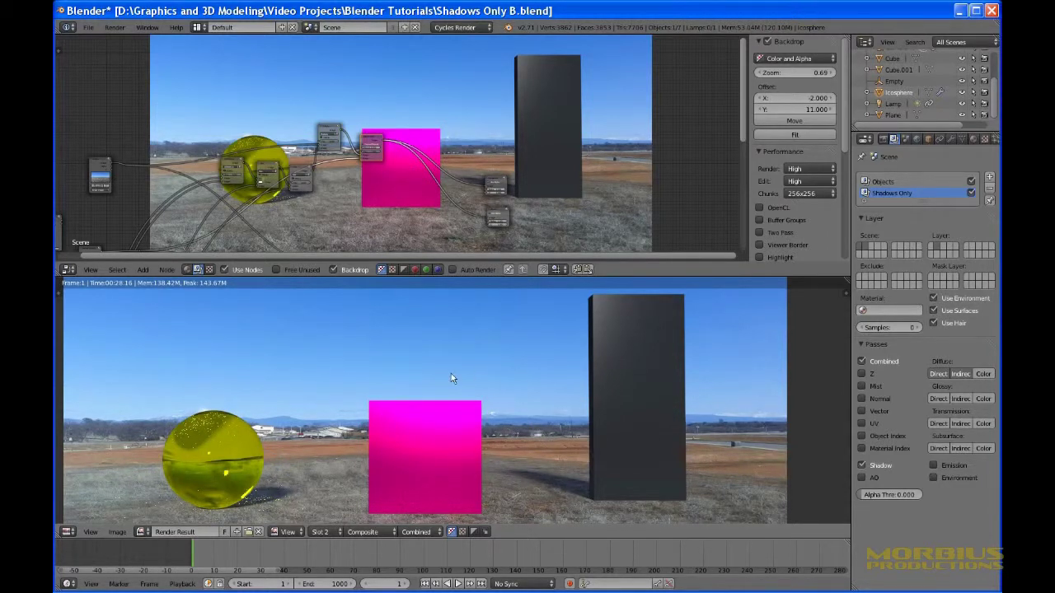
middle_drag(474, 462, 472, 437)
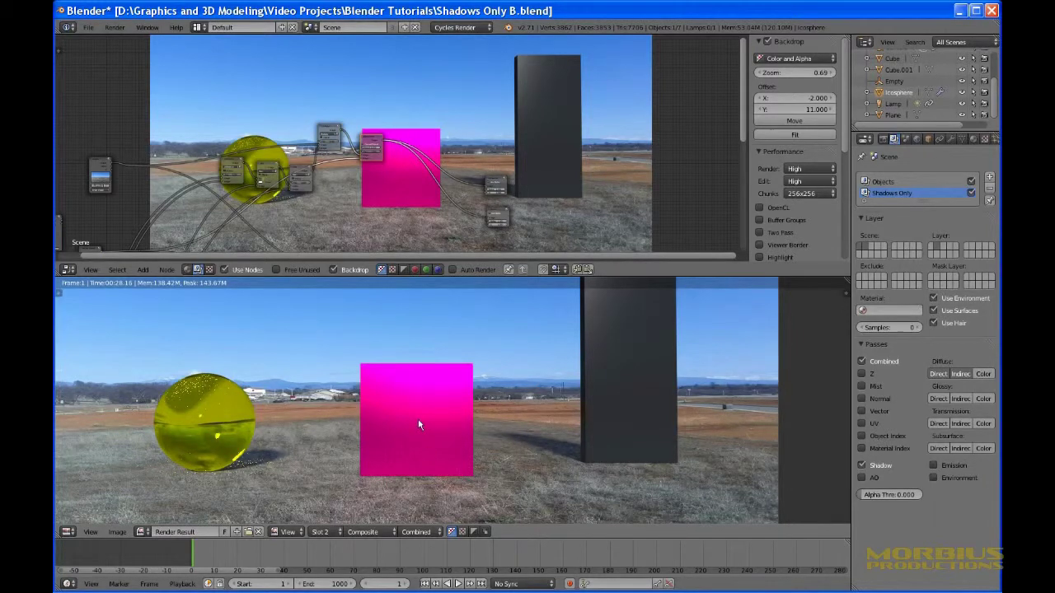
middle_drag(463, 490, 462, 444)
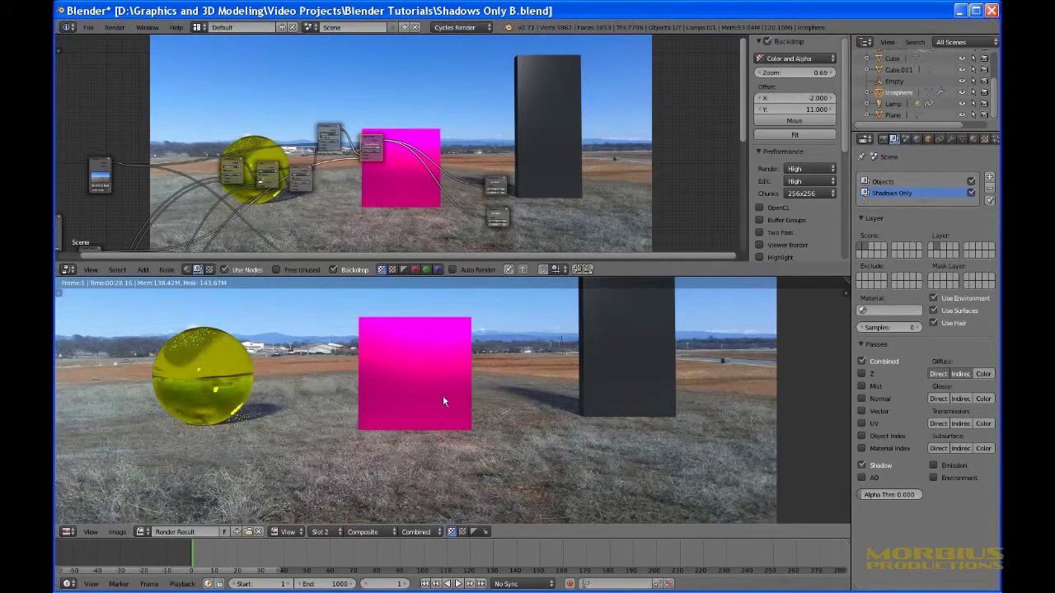
scroll(446, 402, down, 2)
scroll(446, 402, up, 1)
middle_drag(439, 407, 433, 433)
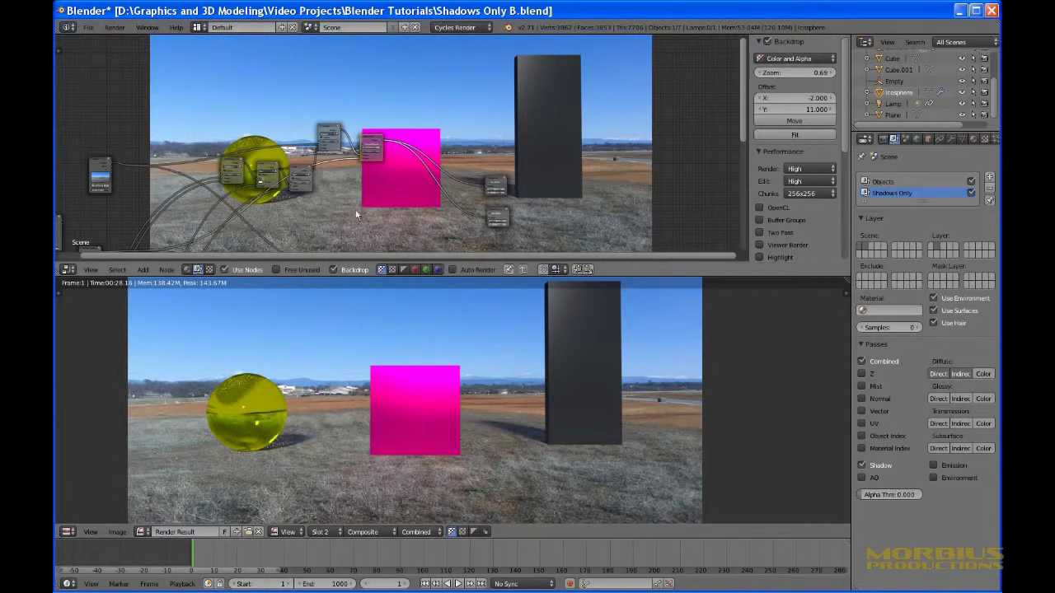
Turn off Convert Premul on the upper Alpha Over node and compare the edges of the magenta cube in the composite.
middle_drag(356, 215, 426, 203)
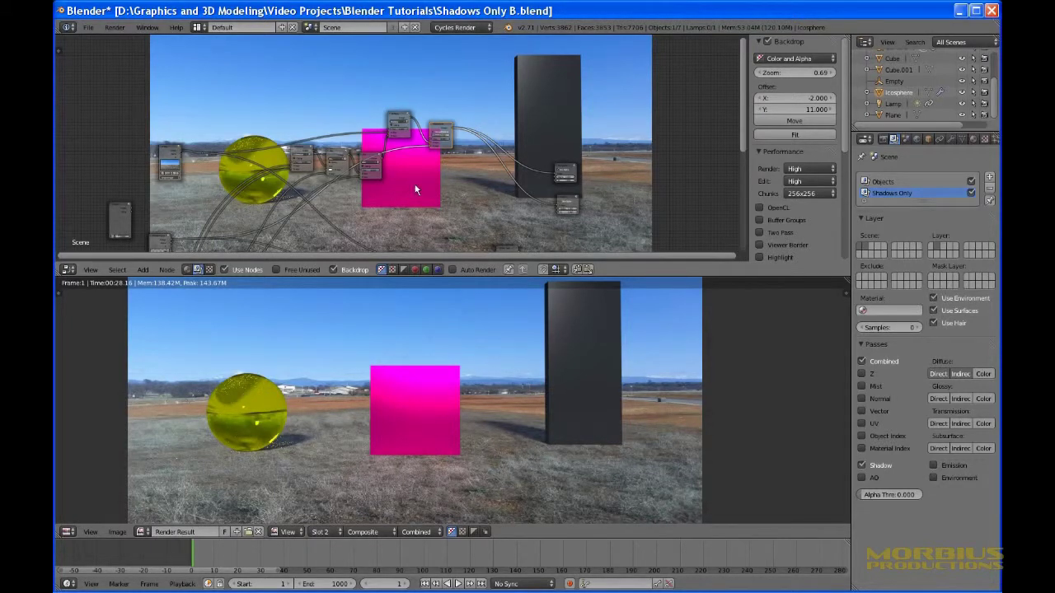
scroll(483, 212, up, 5)
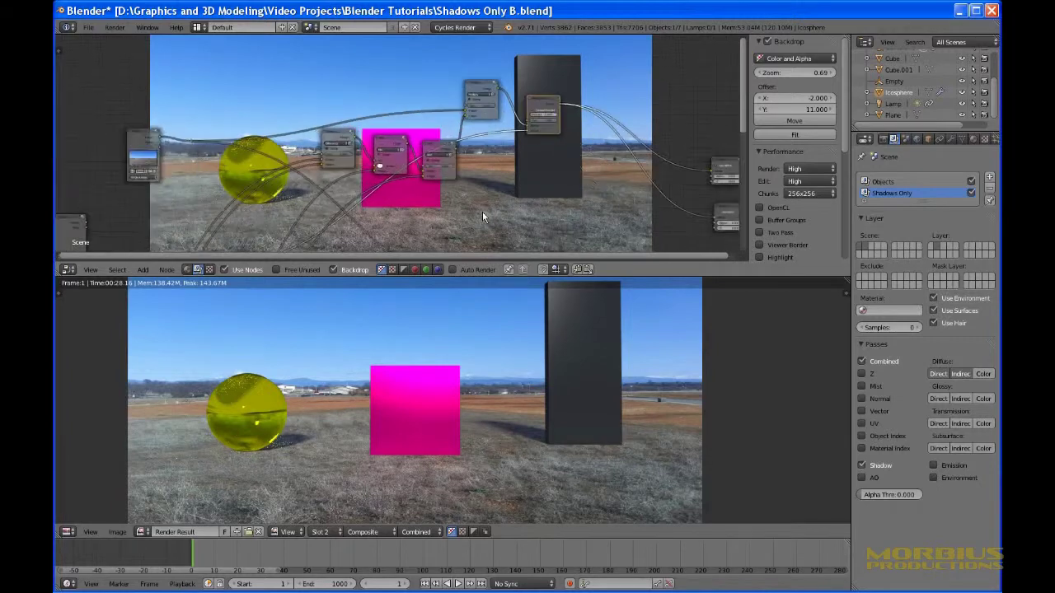
middle_drag(616, 168, 425, 213)
scroll(424, 213, up, 4)
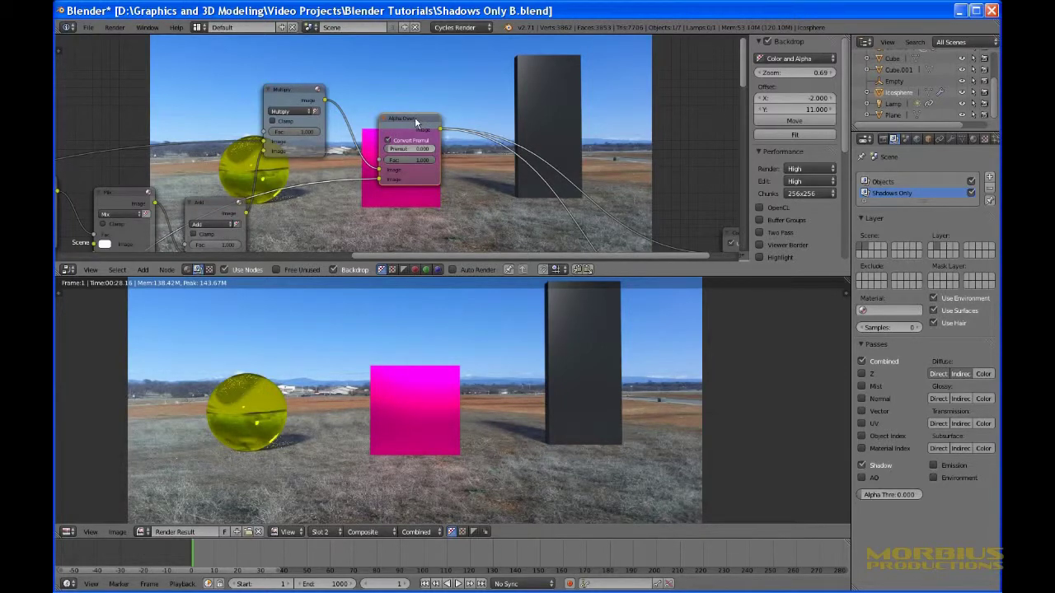
middle_drag(333, 212, 388, 193)
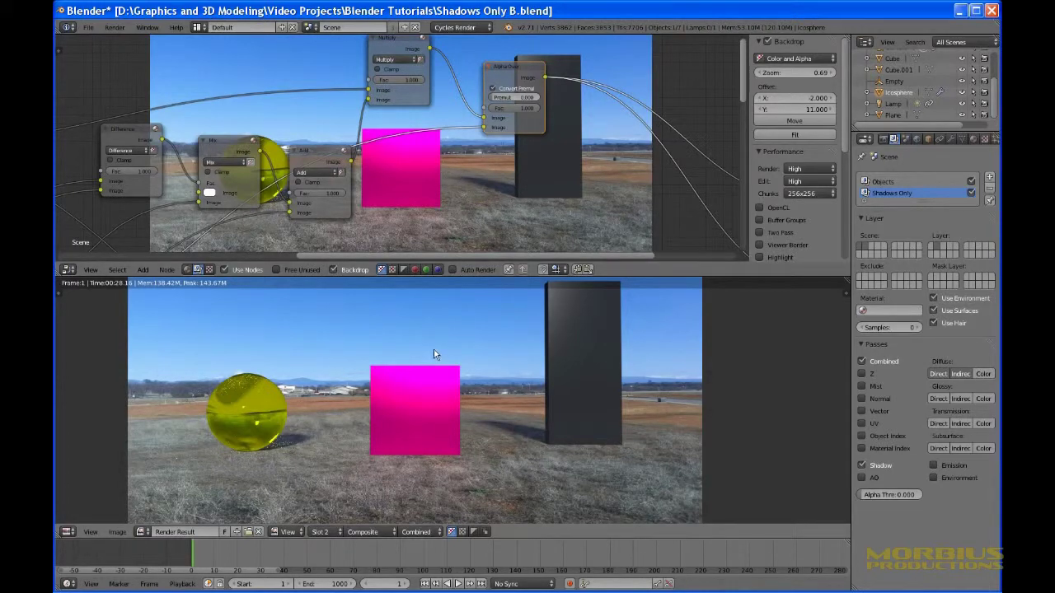
scroll(452, 387, up, 5)
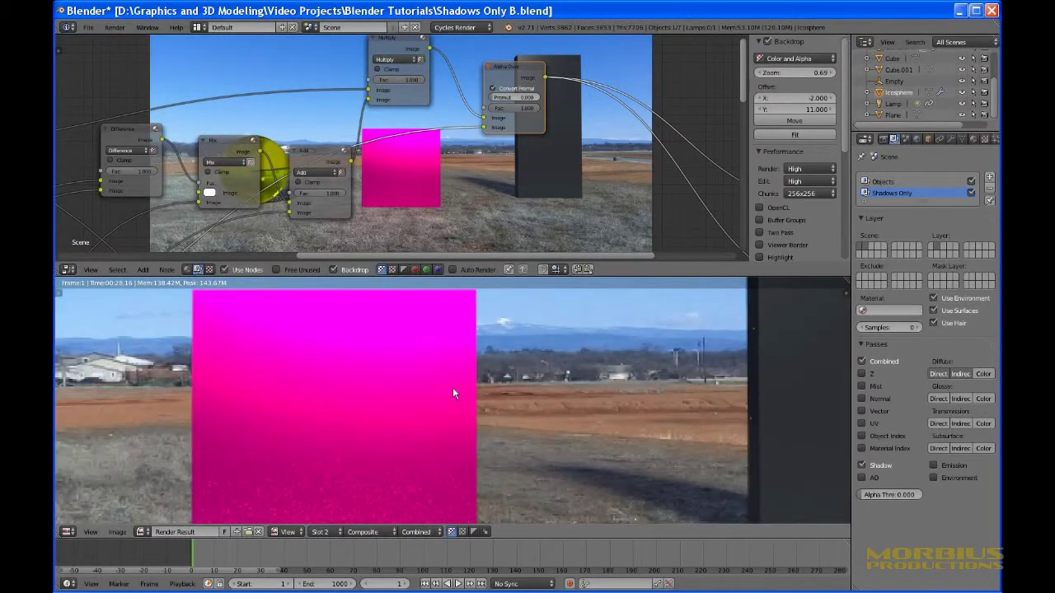
middle_drag(452, 387, 402, 436)
scroll(403, 437, up, 1)
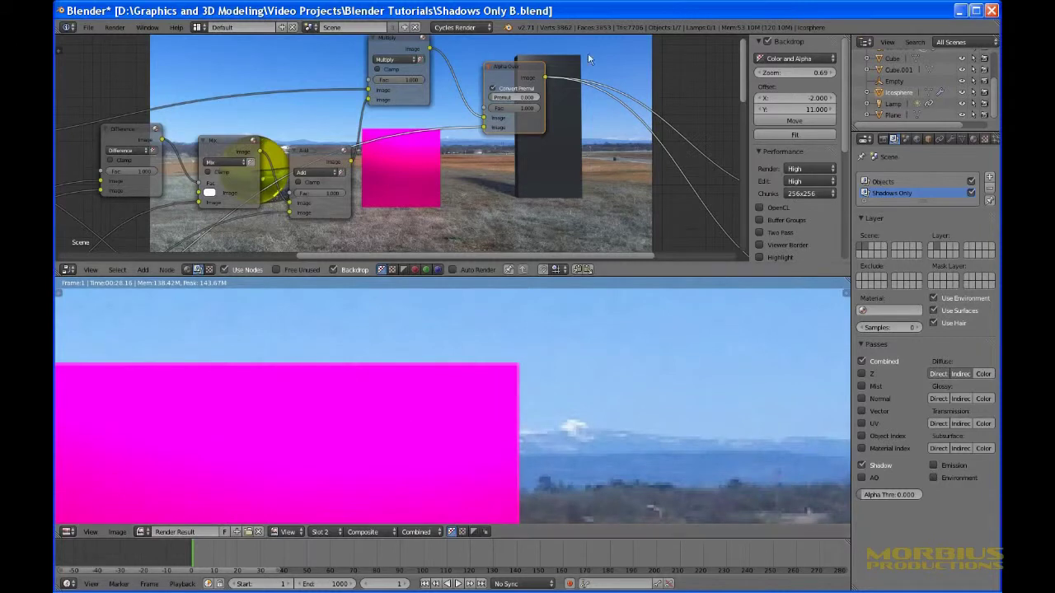
click(494, 89)
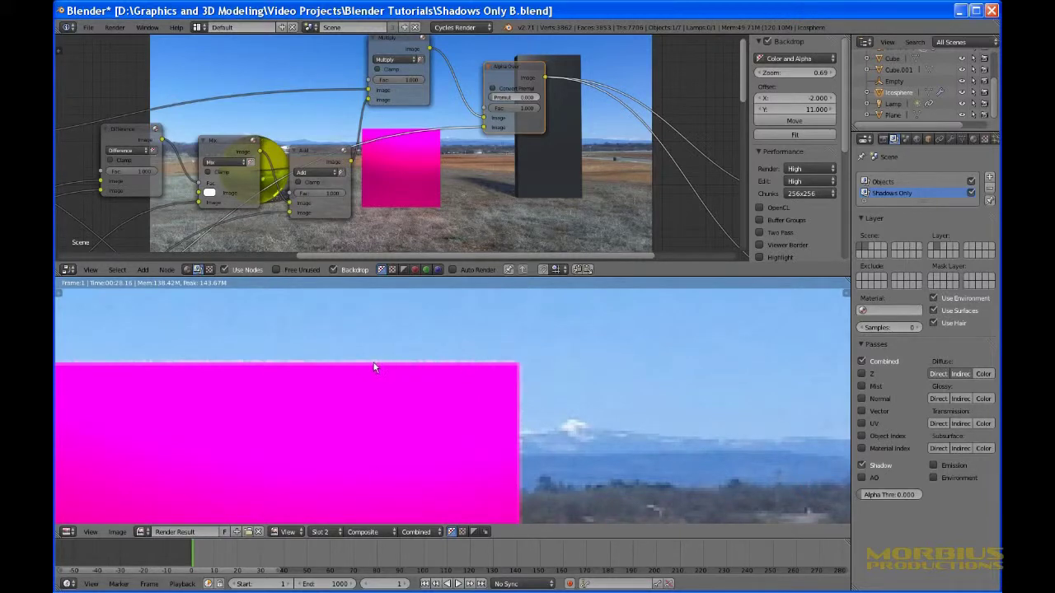
scroll(381, 399, down, 7)
scroll(380, 397, up, 3)
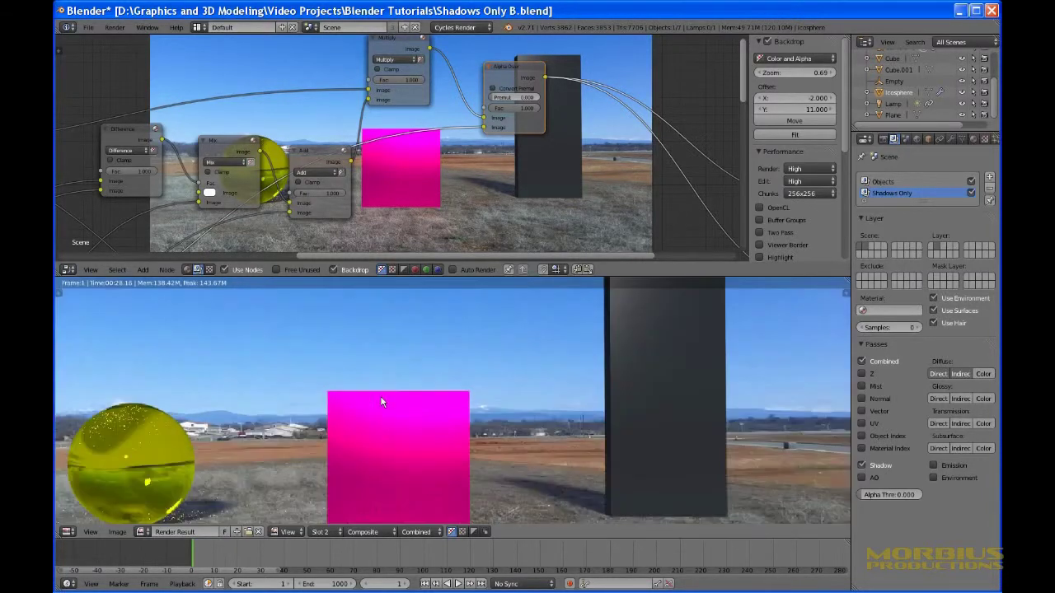
scroll(382, 402, up, 2)
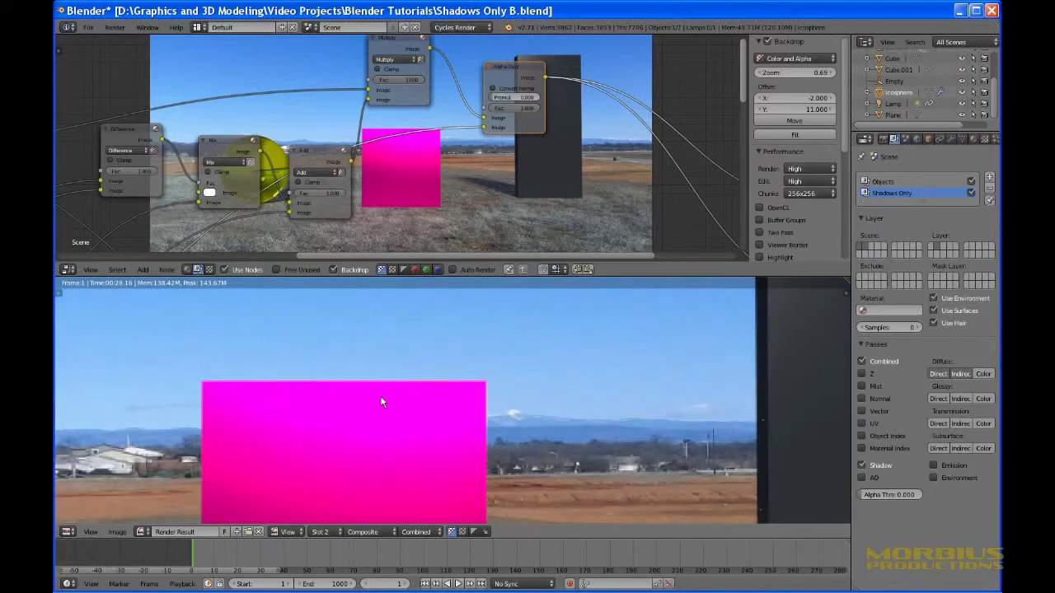
Turn Convert Premul back on for the upper Alpha Over node and view the whole composite.
click(493, 88)
scroll(398, 437, down, 7)
scroll(398, 436, up, 1)
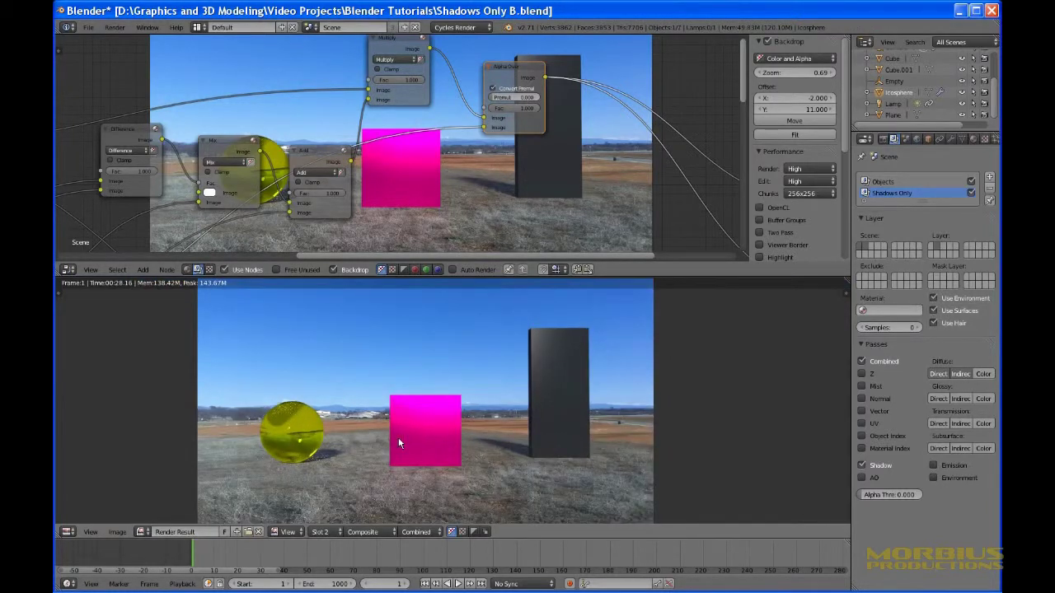
Examine the lower alternative node setup, following the Difference, Hue Saturation Value, Add and Multiply nodes into Set Alpha.
middle_drag(456, 224, 567, 151)
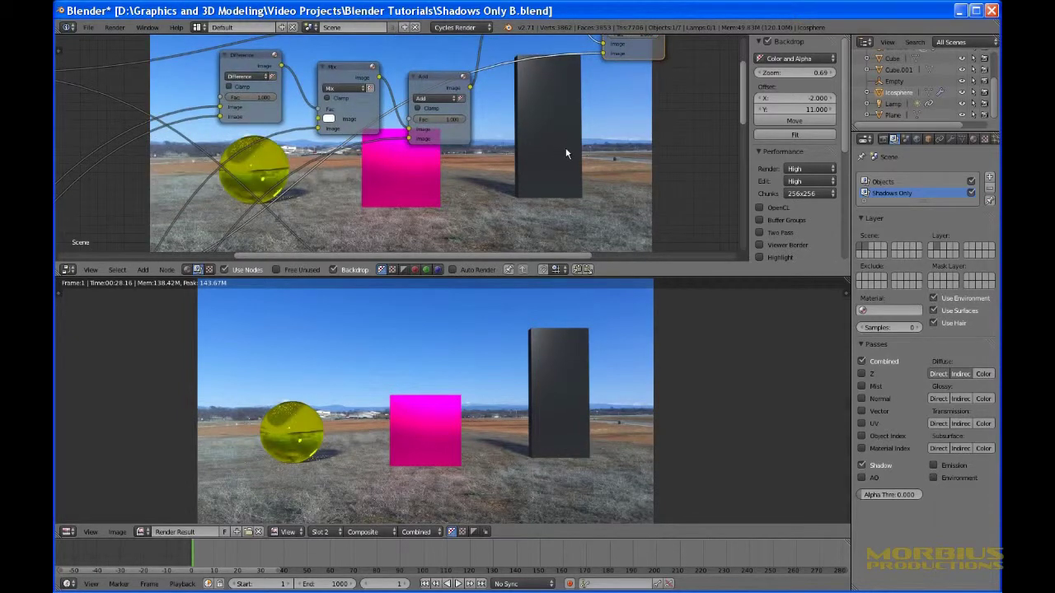
scroll(566, 149, down, 2)
scroll(566, 152, down, 2)
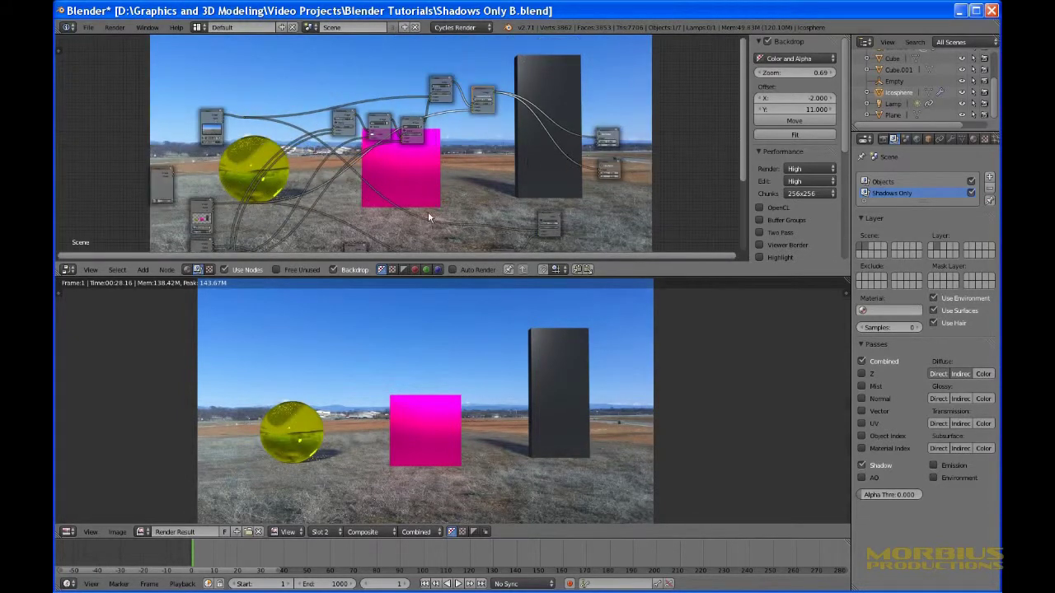
middle_drag(429, 216, 502, 103)
middle_drag(528, 146, 468, 128)
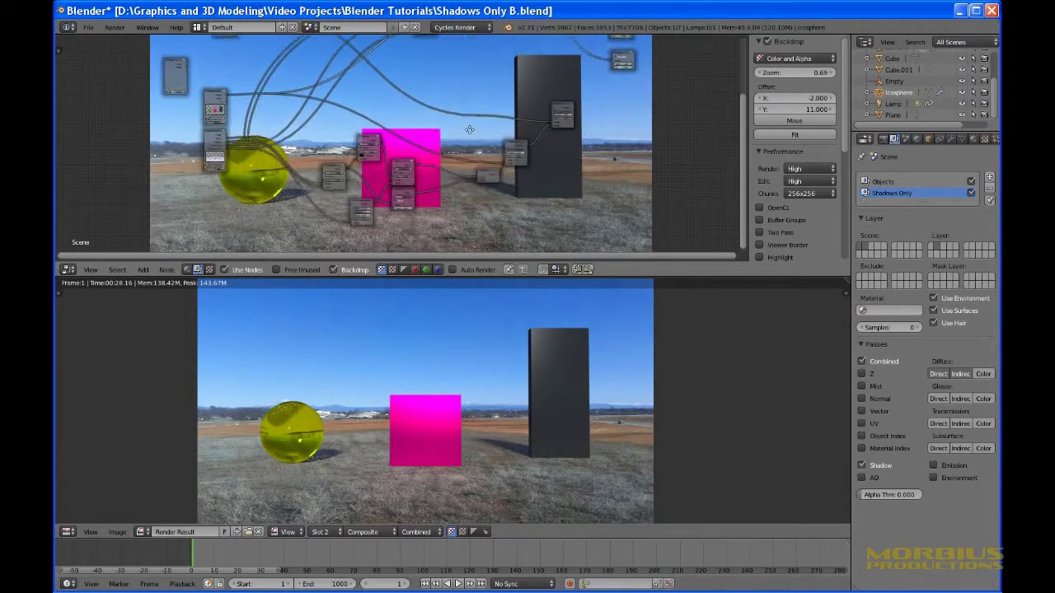
scroll(373, 176, up, 5)
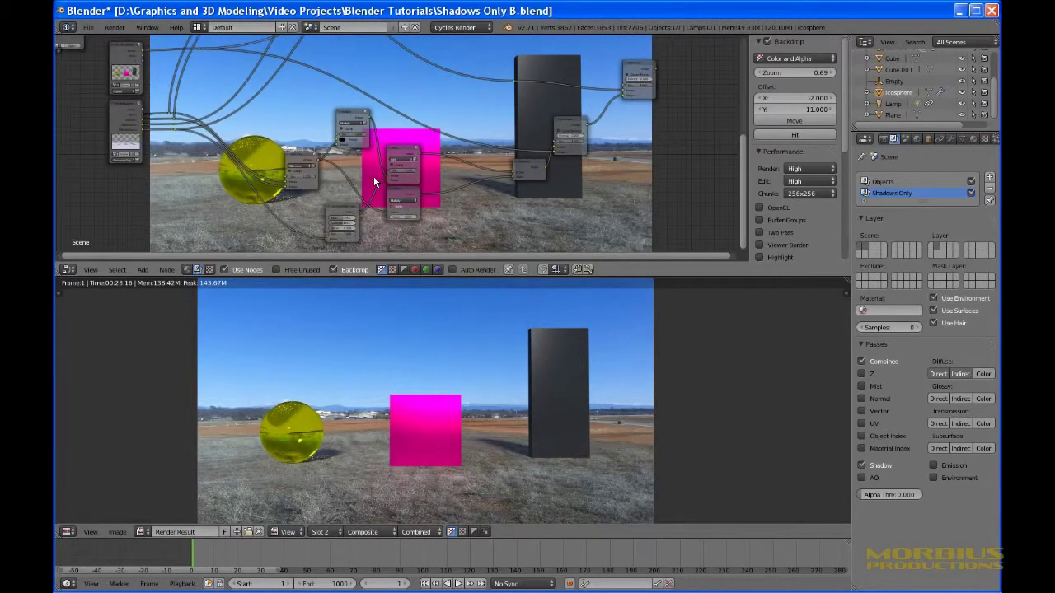
middle_drag(225, 153, 287, 251)
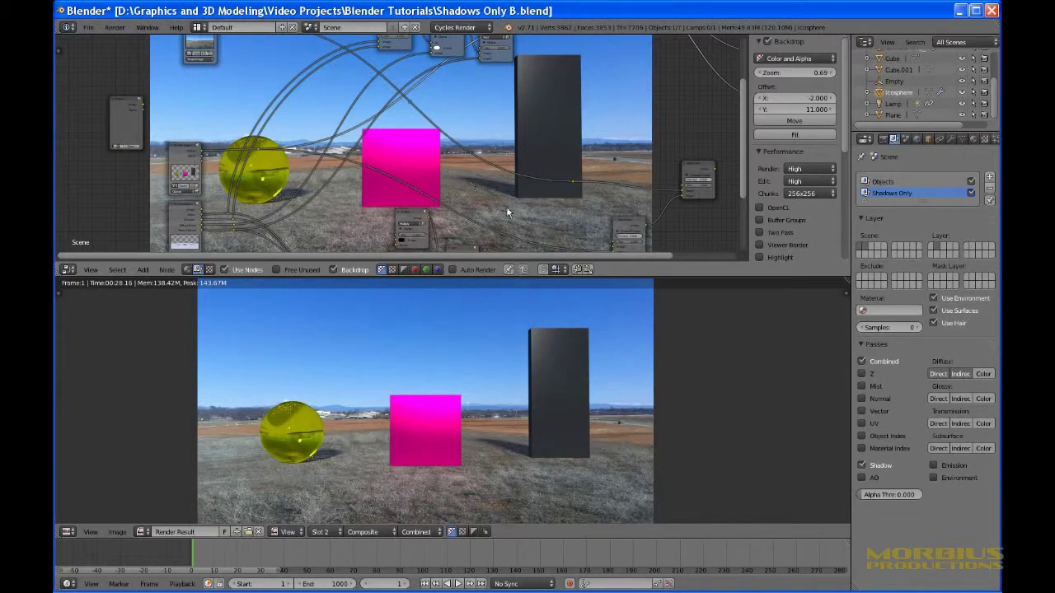
middle_drag(522, 212, 414, 108)
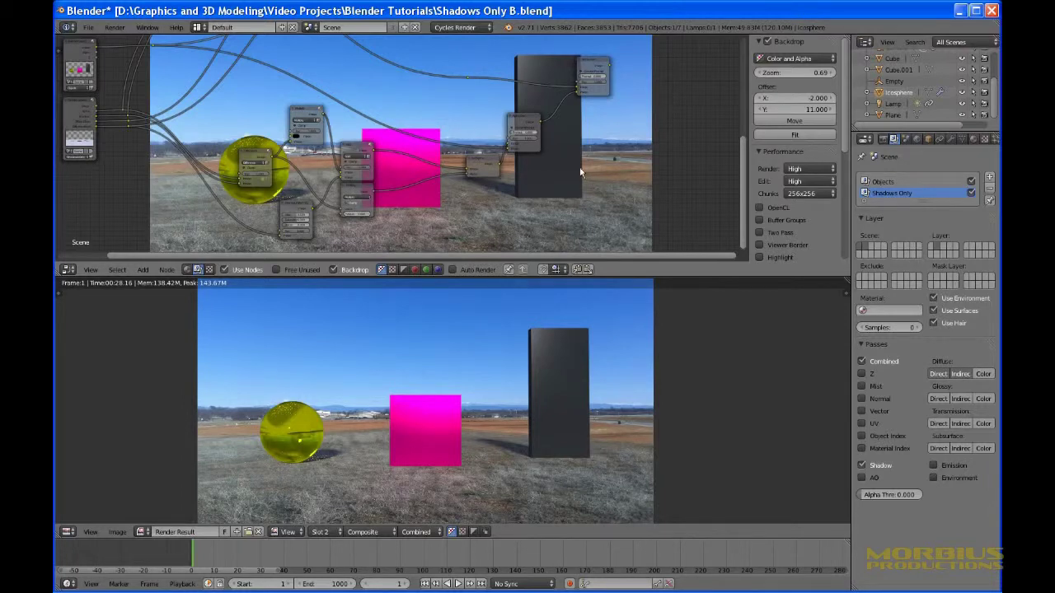
scroll(458, 219, up, 5)
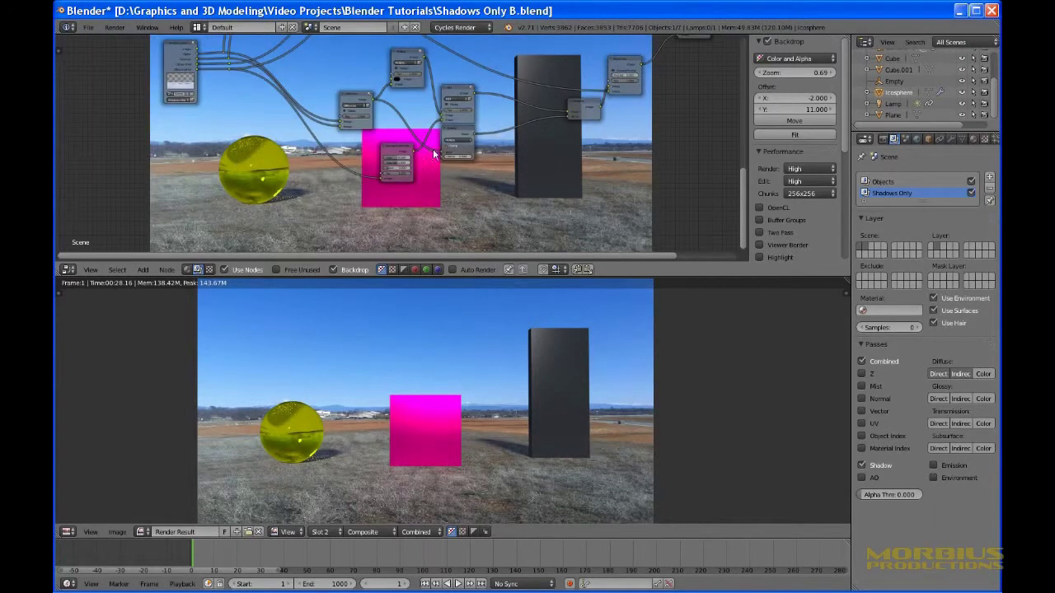
scroll(432, 150, up, 2)
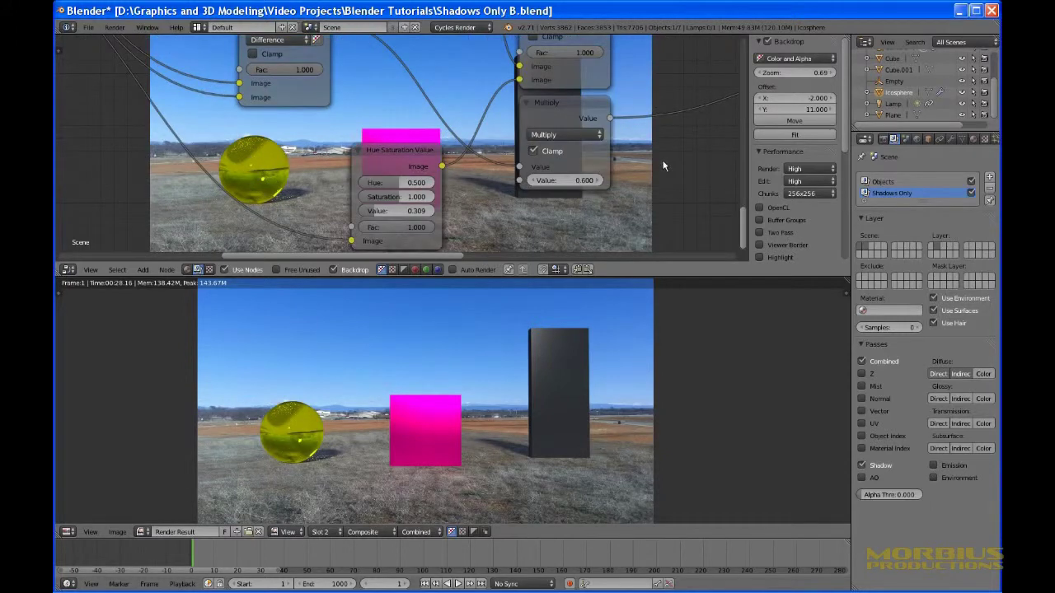
middle_drag(666, 167, 393, 213)
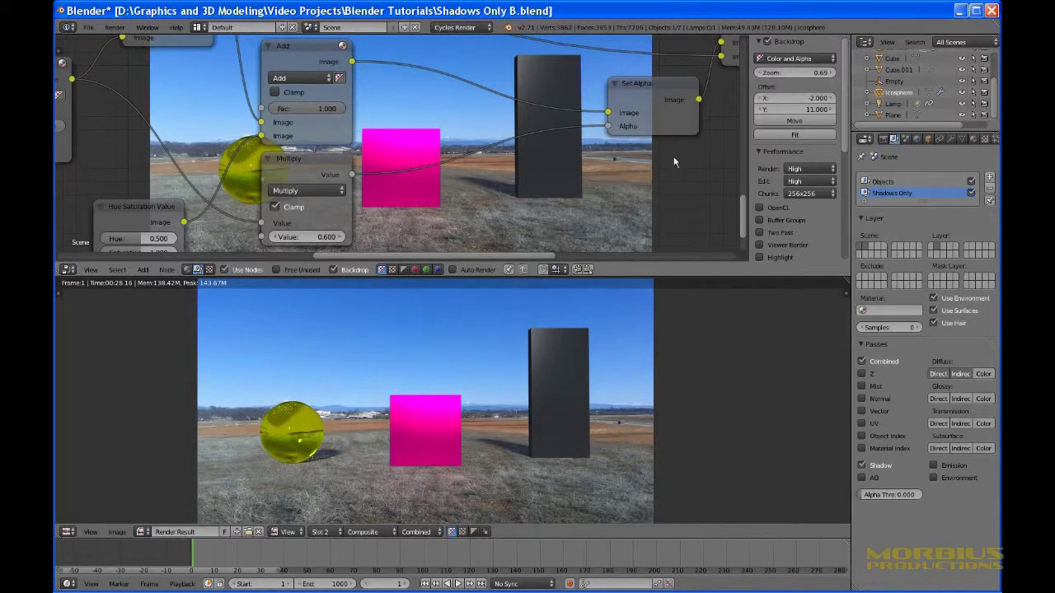
scroll(470, 207, down, 3)
scroll(470, 208, down, 2)
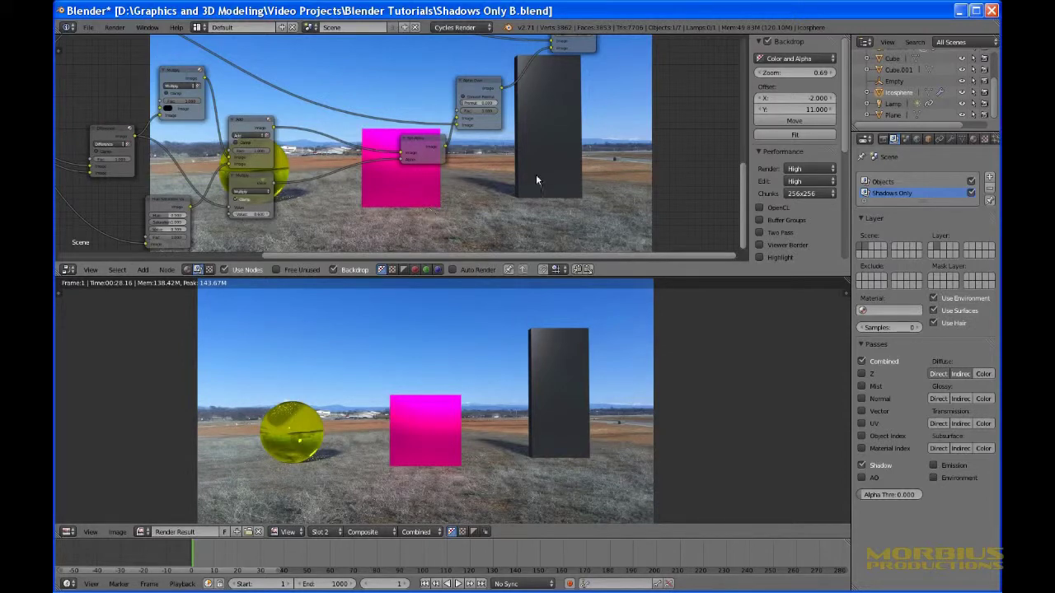
Preview the final Alpha Over node of the lower setup in the backdrop and link its output to the Composite node's Image input.
middle_drag(559, 154, 471, 218)
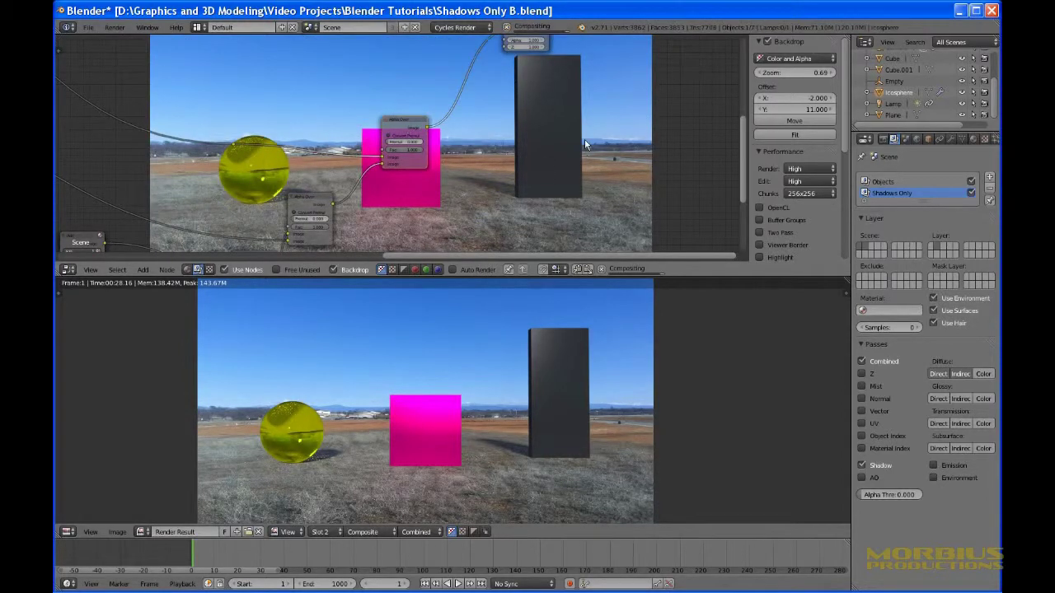
middle_drag(541, 166, 493, 241)
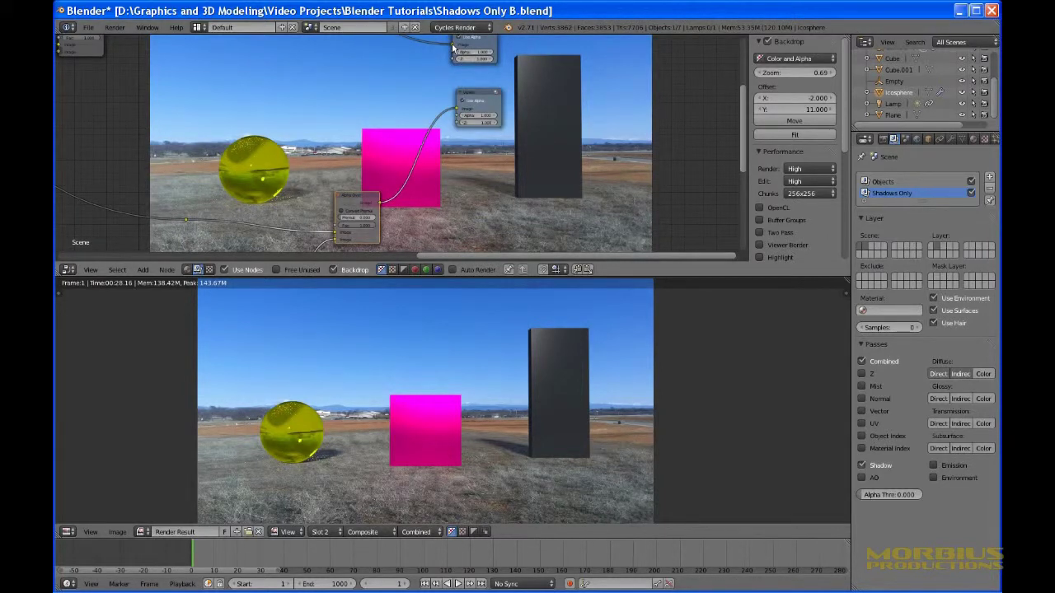
drag(453, 46, 400, 174)
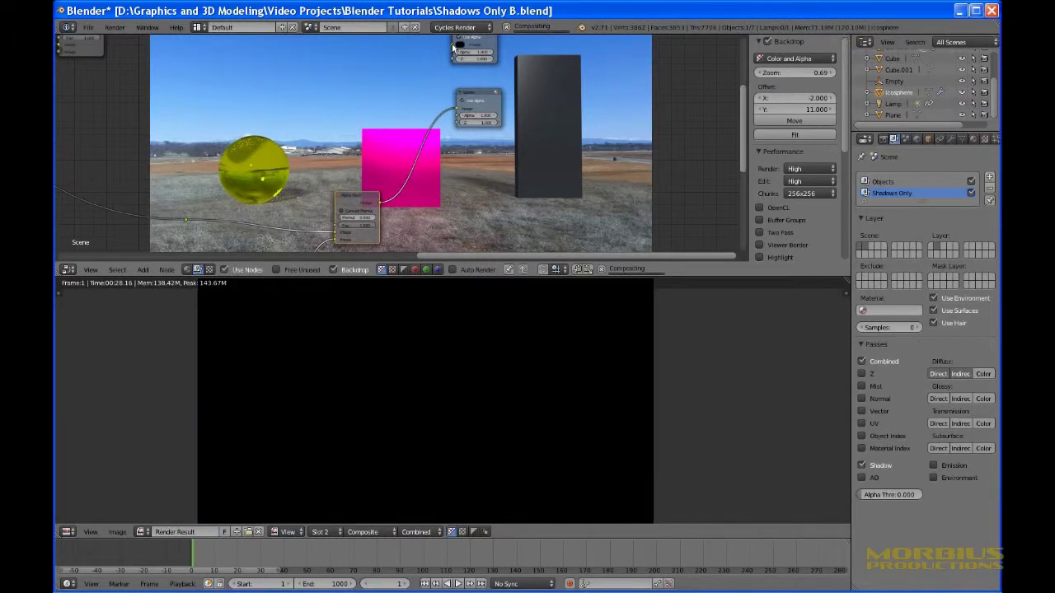
drag(453, 48, 383, 206)
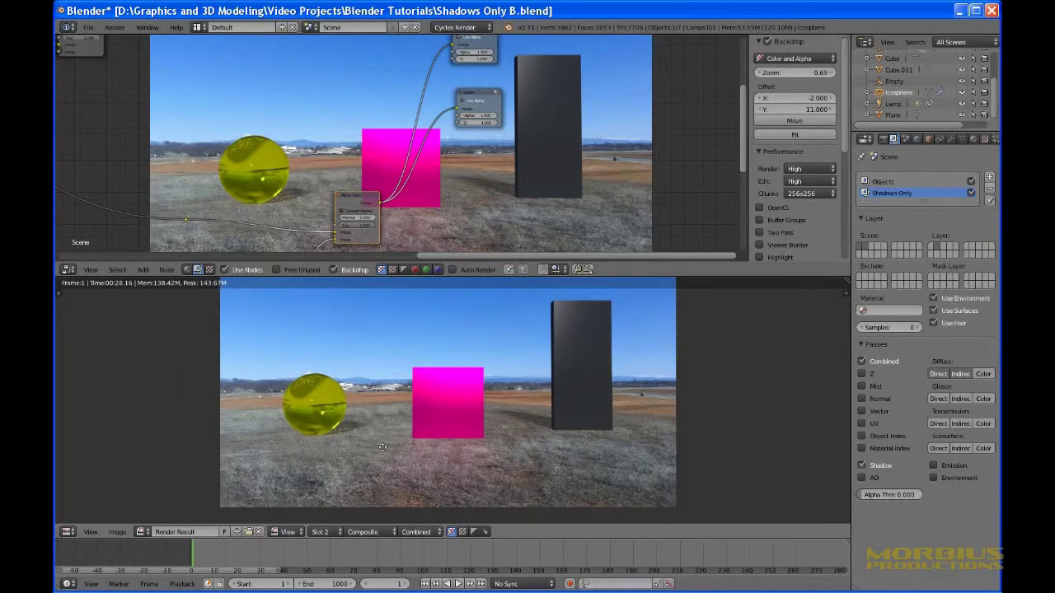
Inspect the ground around the magenta cube in the composite and the lower chain of nodes from Difference to Set Alpha.
scroll(358, 483, up, 5)
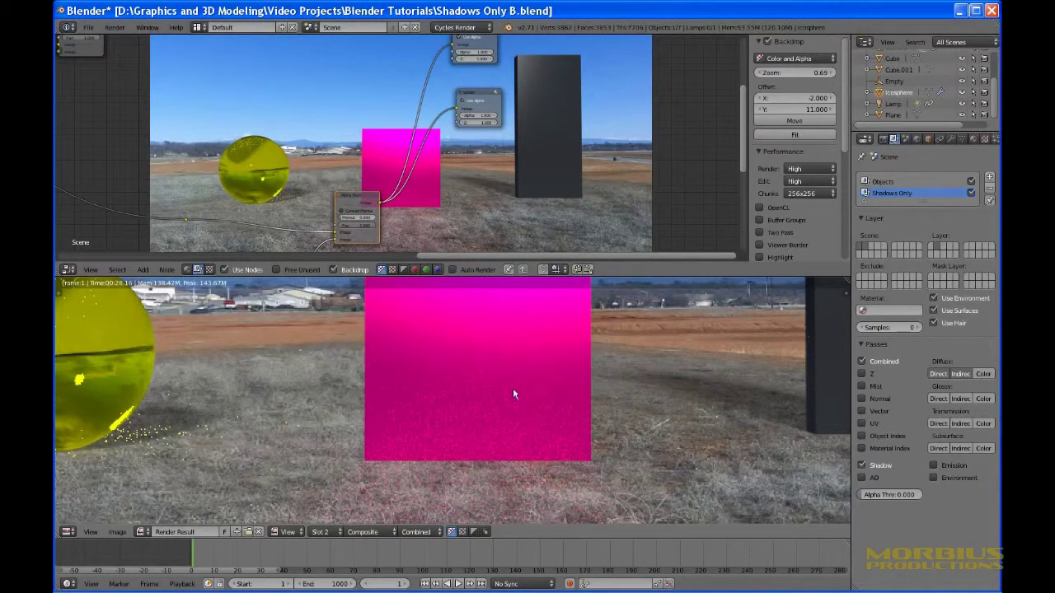
scroll(429, 412, down, 6)
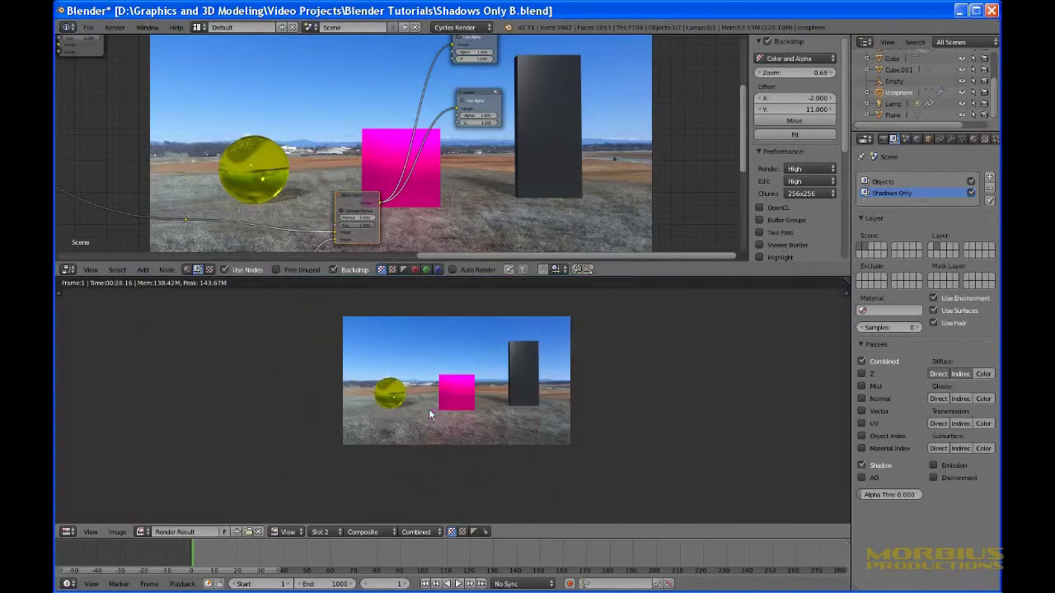
middle_drag(177, 200, 383, 174)
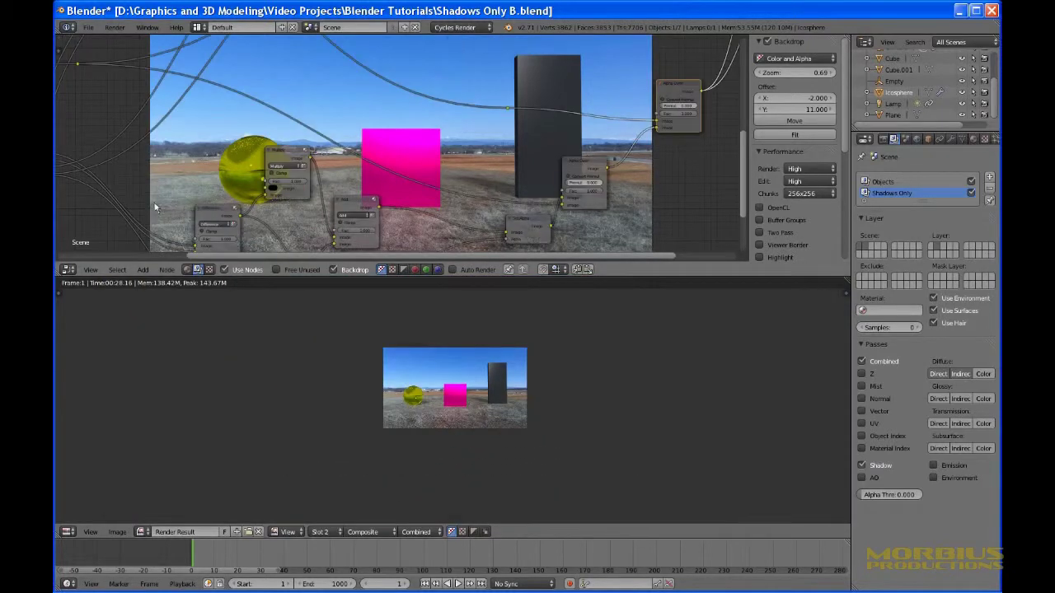
middle_drag(155, 202, 282, 138)
middle_drag(239, 198, 227, 170)
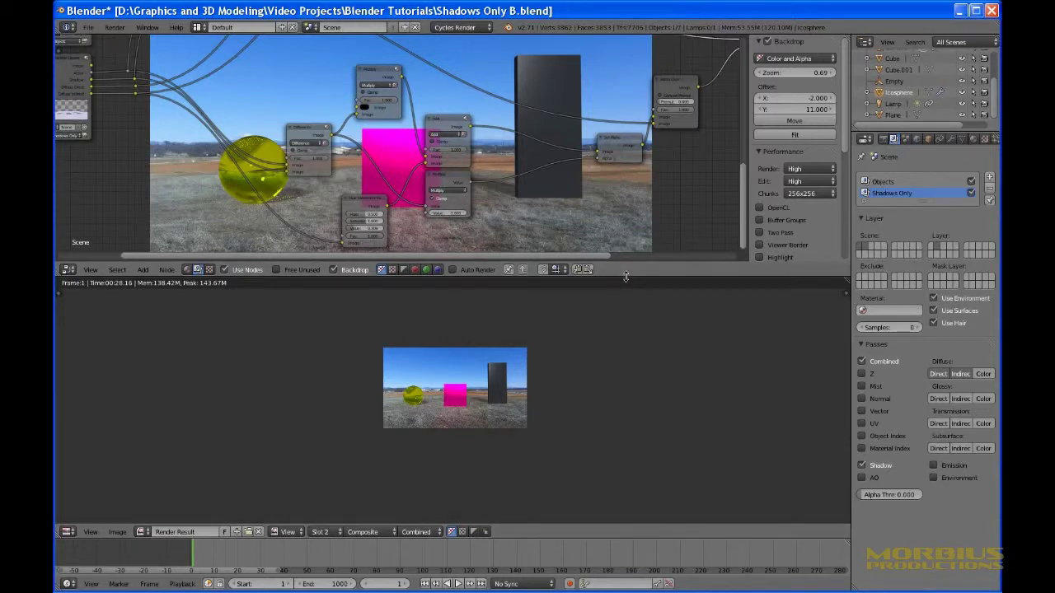
Enlarge the node editor and preview the lower setup's Difference node in the backdrop.
drag(625, 275, 638, 420)
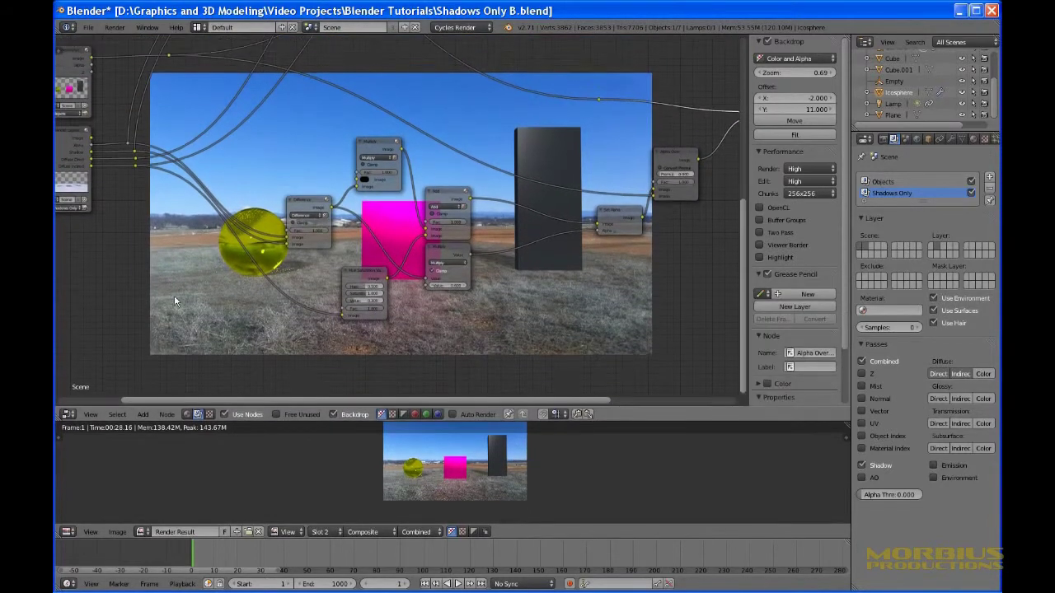
middle_drag(179, 290, 193, 293)
scroll(193, 291, up, 3)
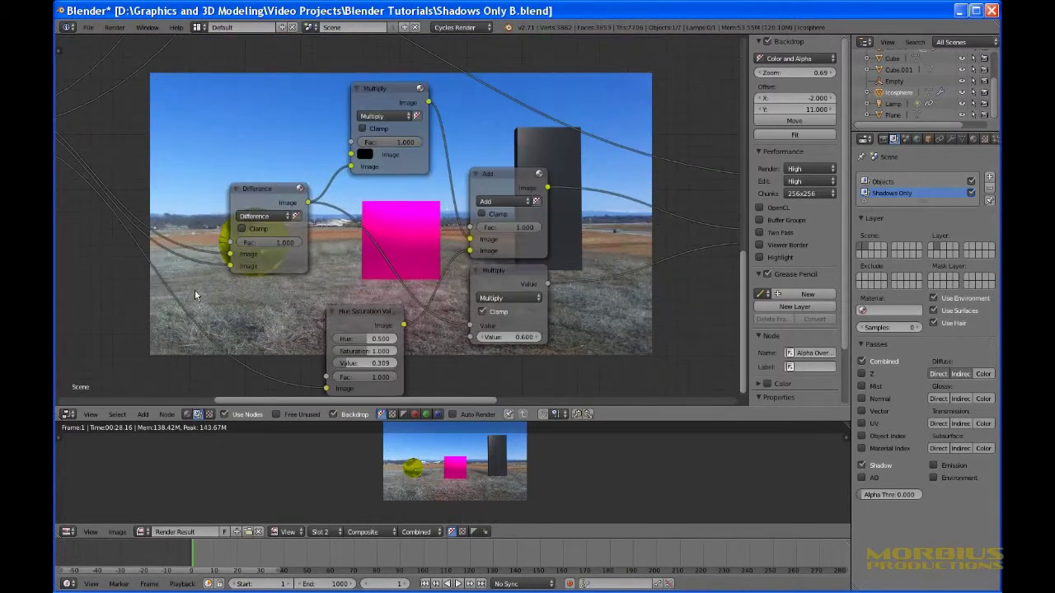
middle_drag(265, 322, 409, 321)
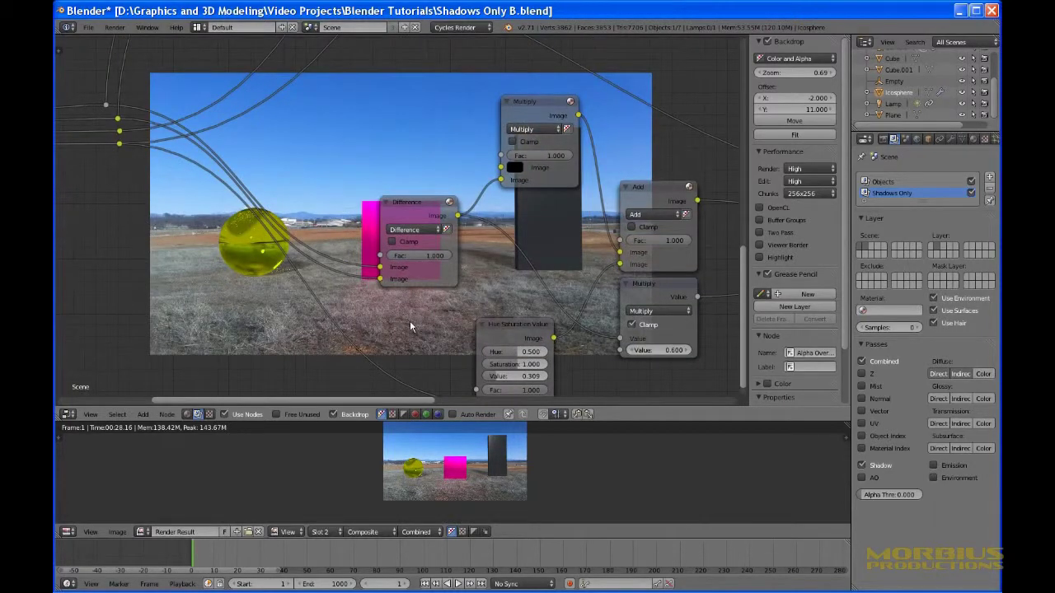
scroll(410, 320, up, 2)
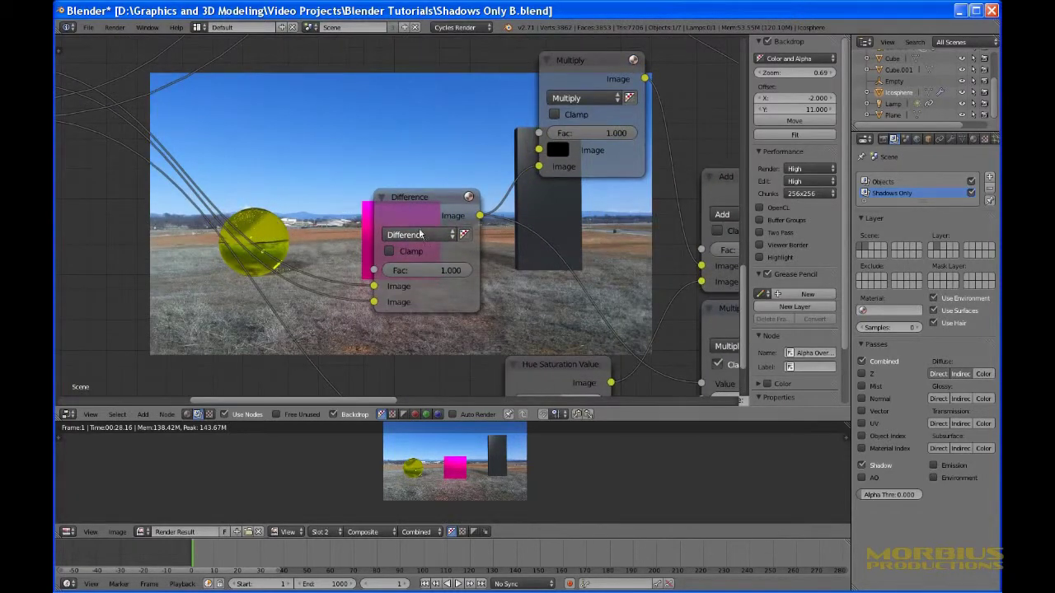
scroll(247, 193, down, 2)
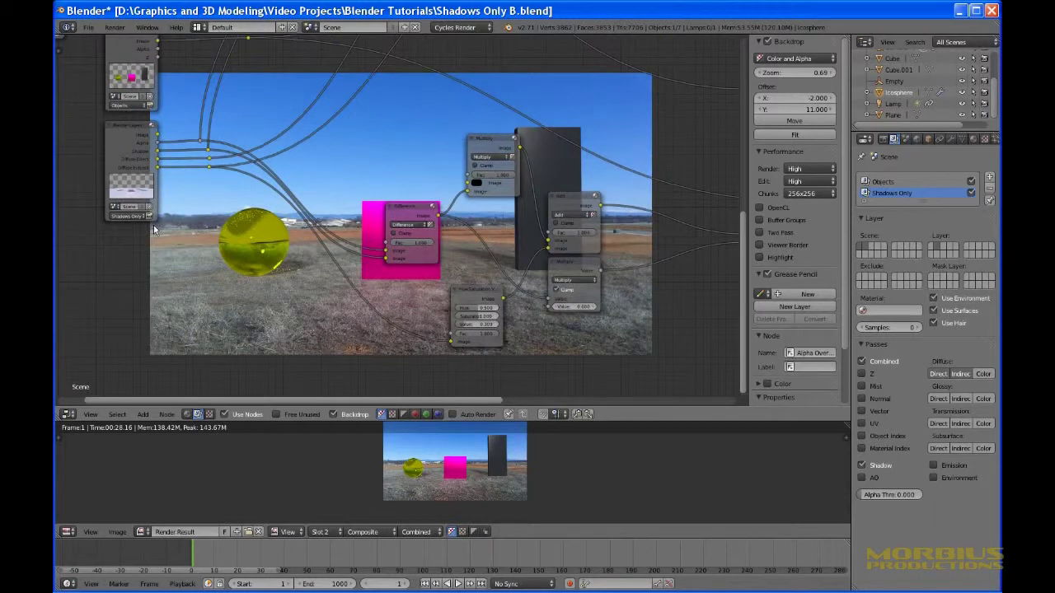
middle_drag(153, 225, 180, 252)
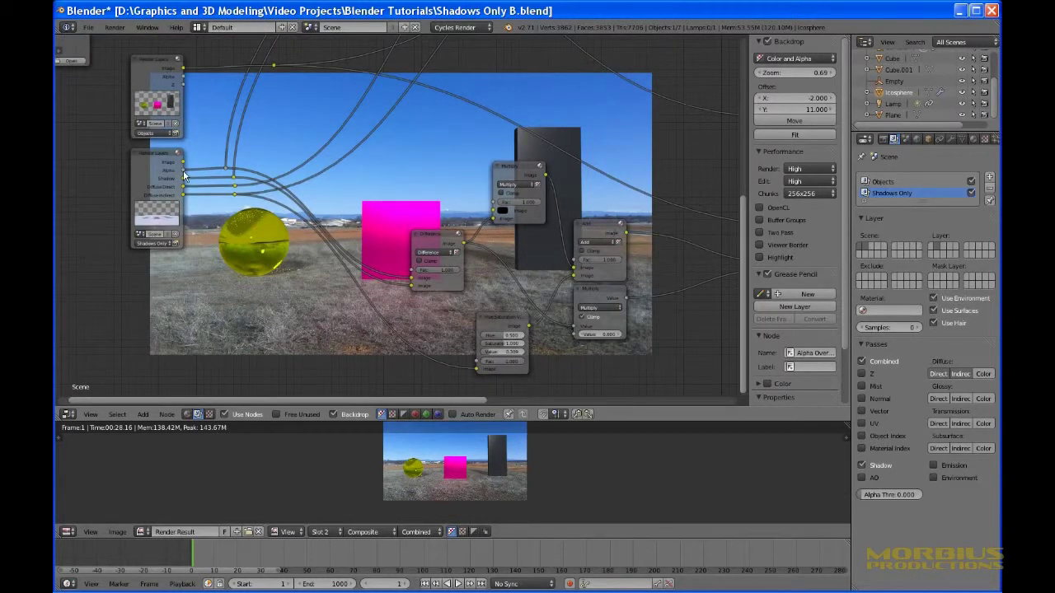
ctrl+shift+click(433, 241)
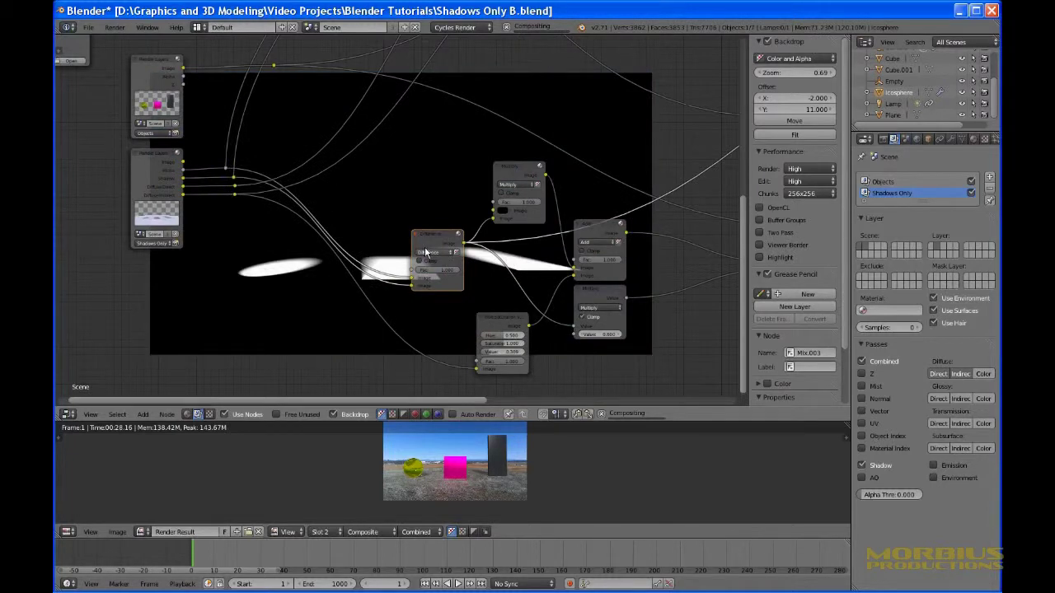
scroll(277, 189, up, 3)
scroll(277, 195, up, 1)
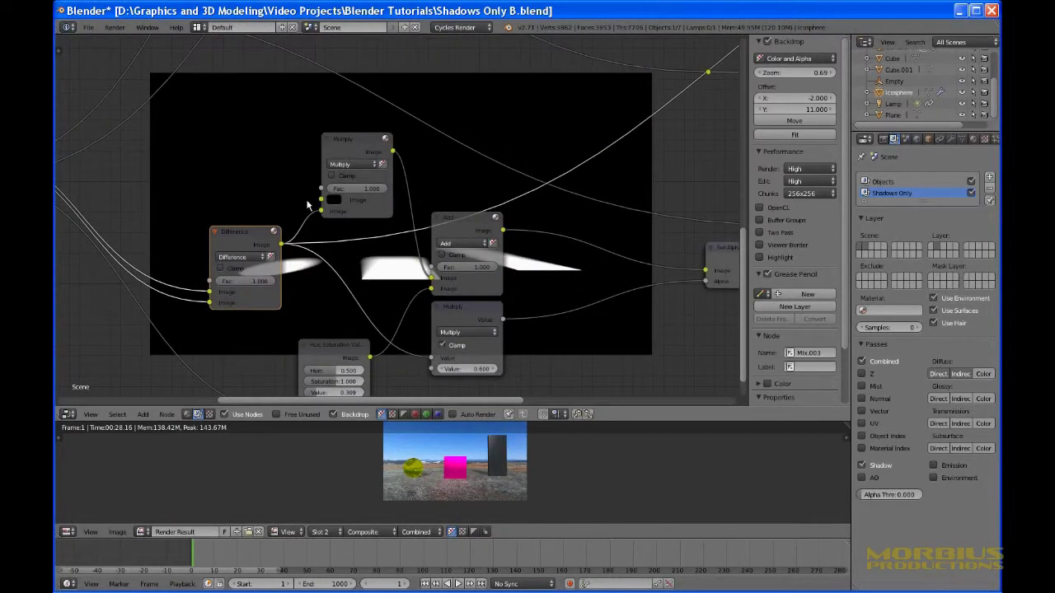
Compare the backdrop previews of the Difference node and the colour Multiply node it feeds, ending on the Multiply node.
click(351, 145)
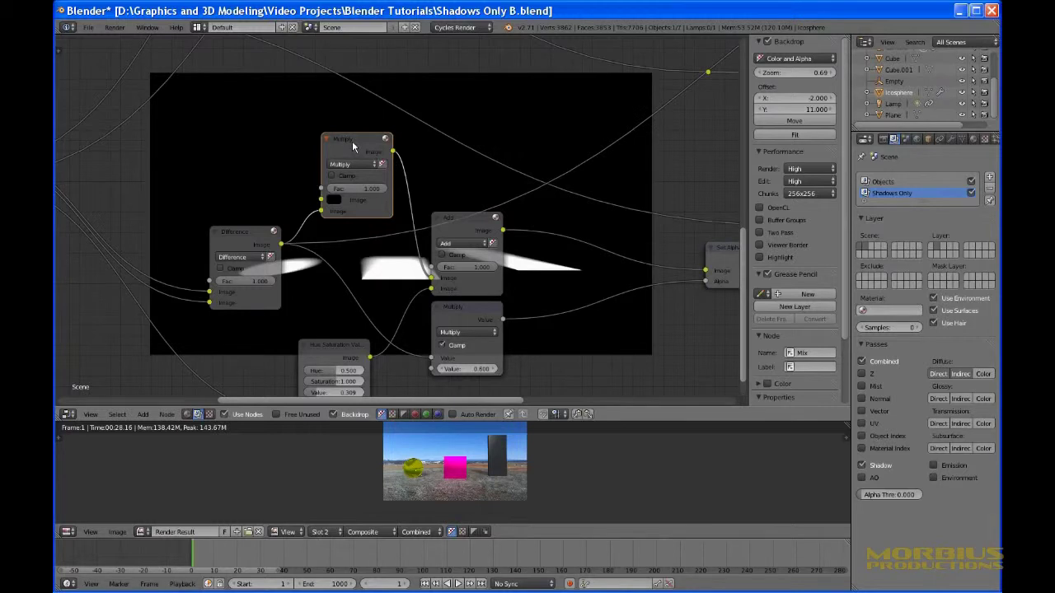
scroll(326, 202, up, 2)
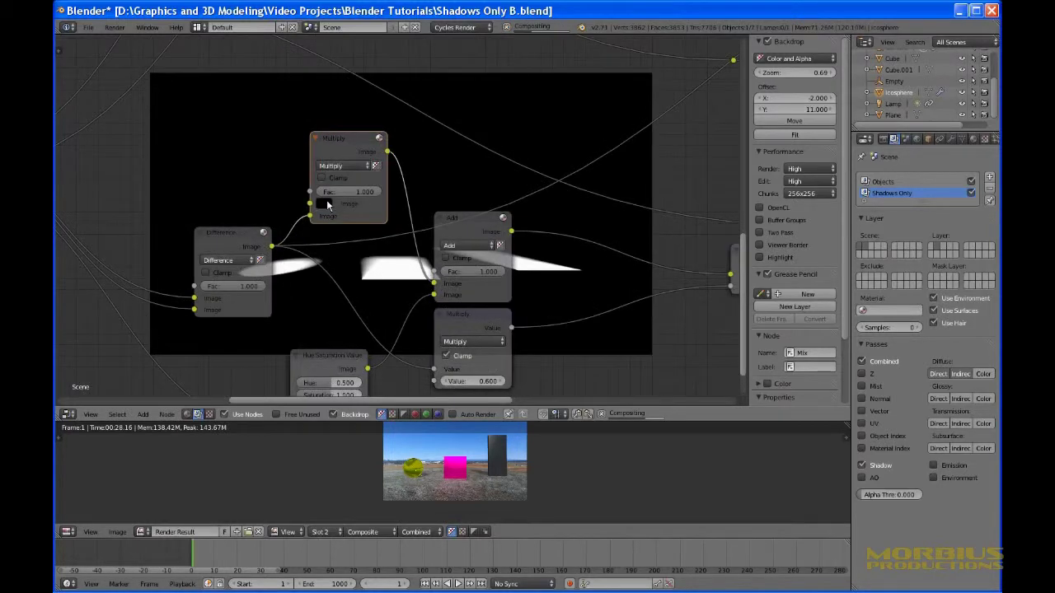
click(240, 241)
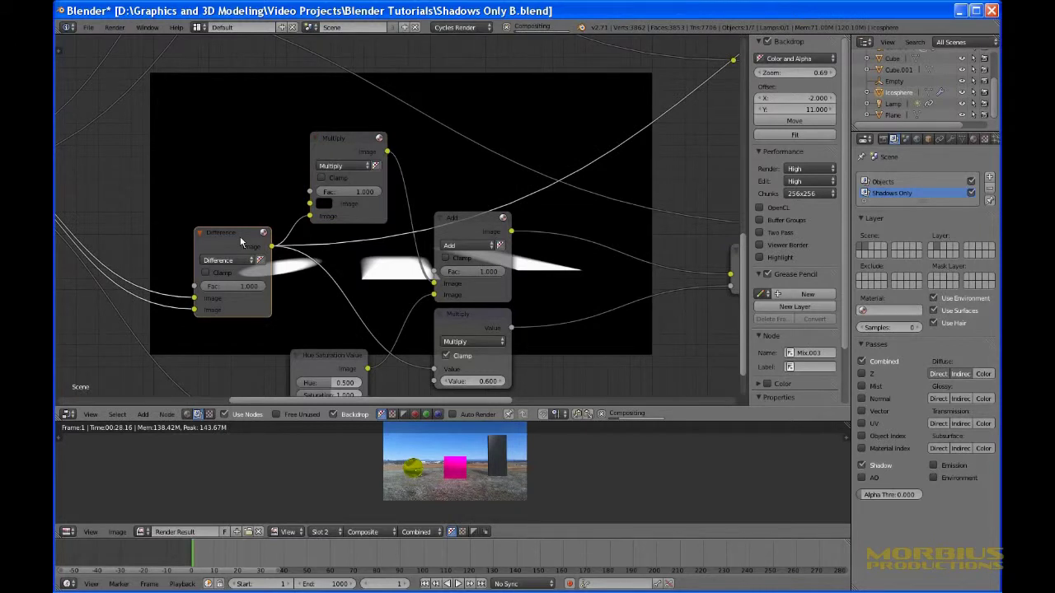
click(358, 176)
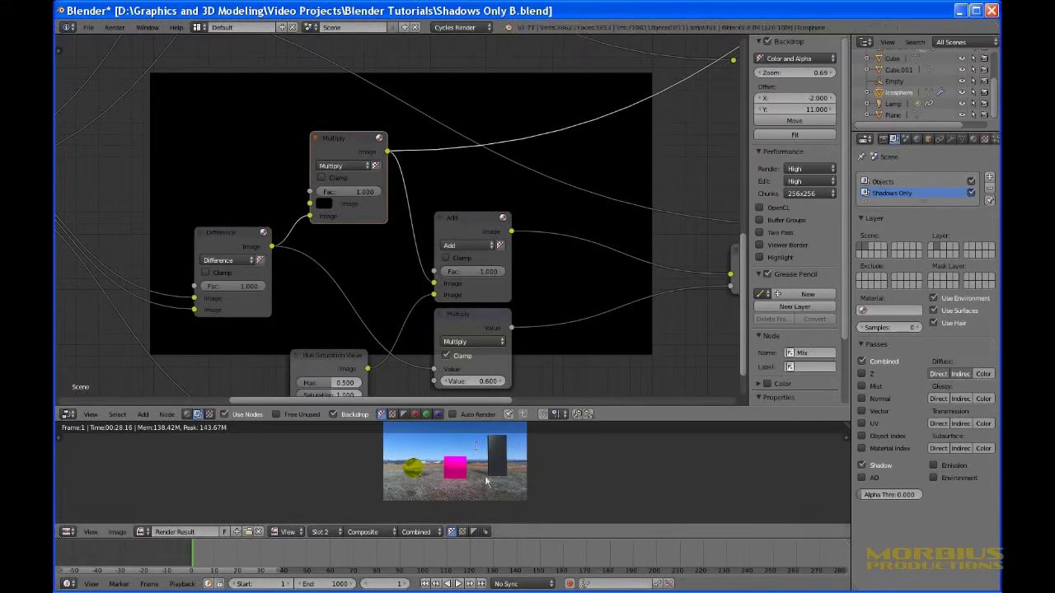
With the render result enlarged, try a dark red of R 0.361 as the Multiply node's colour and return it to black.
drag(606, 421, 585, 295)
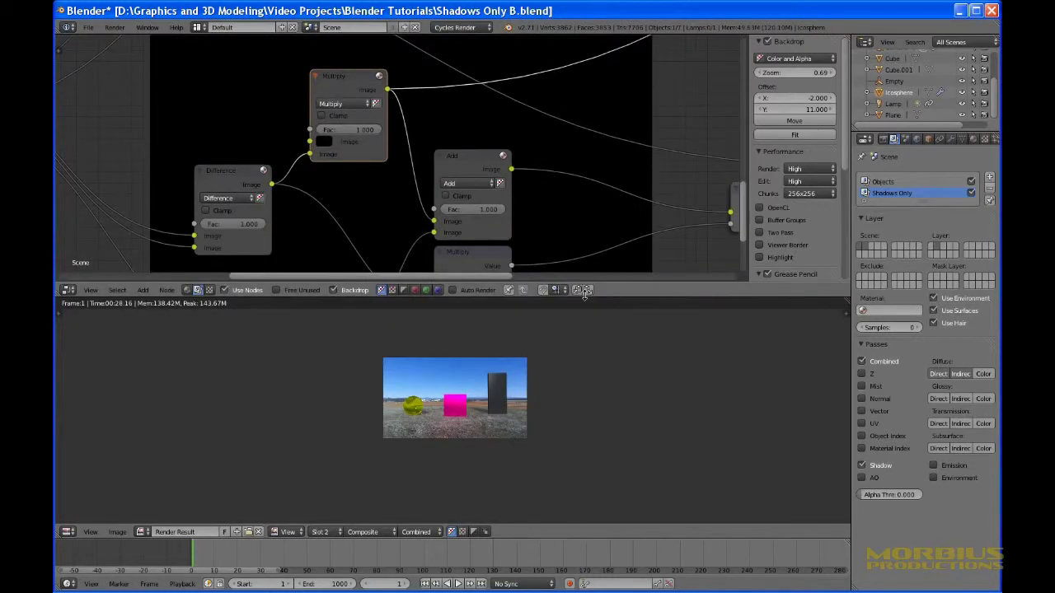
scroll(569, 427, up, 6)
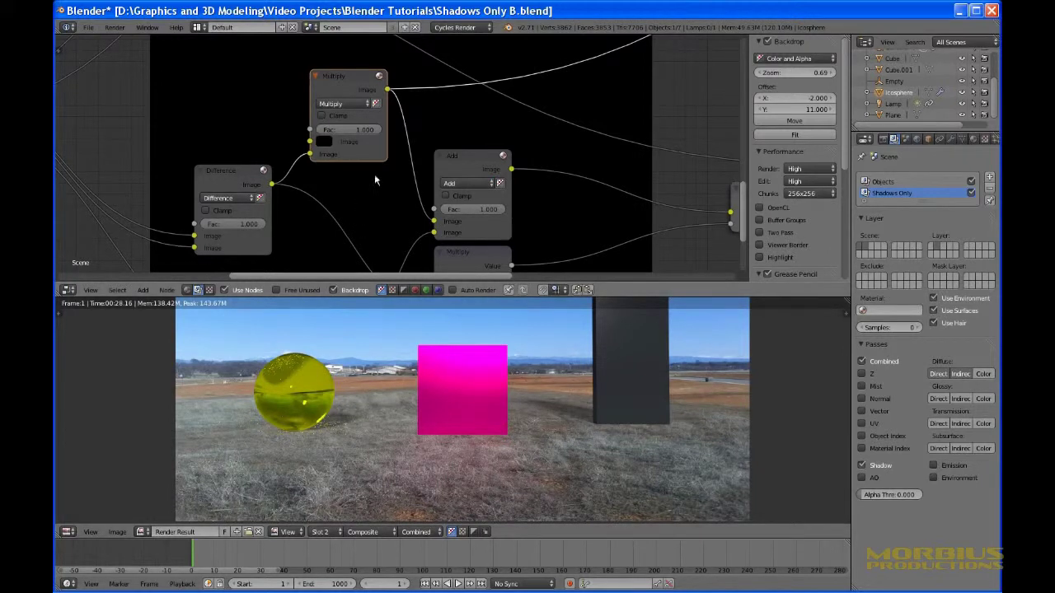
click(324, 140)
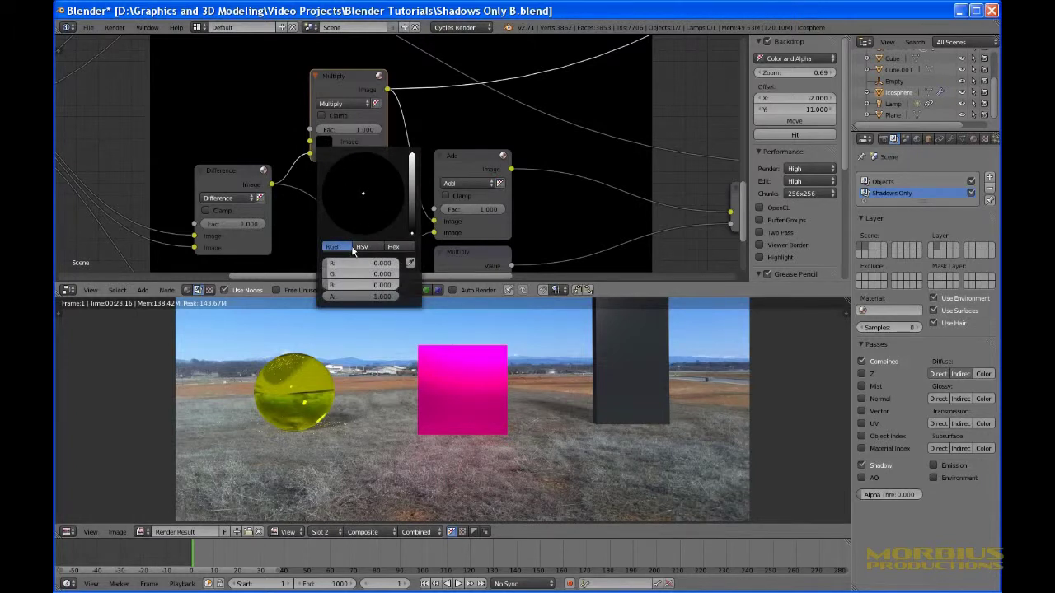
drag(339, 266, 362, 261)
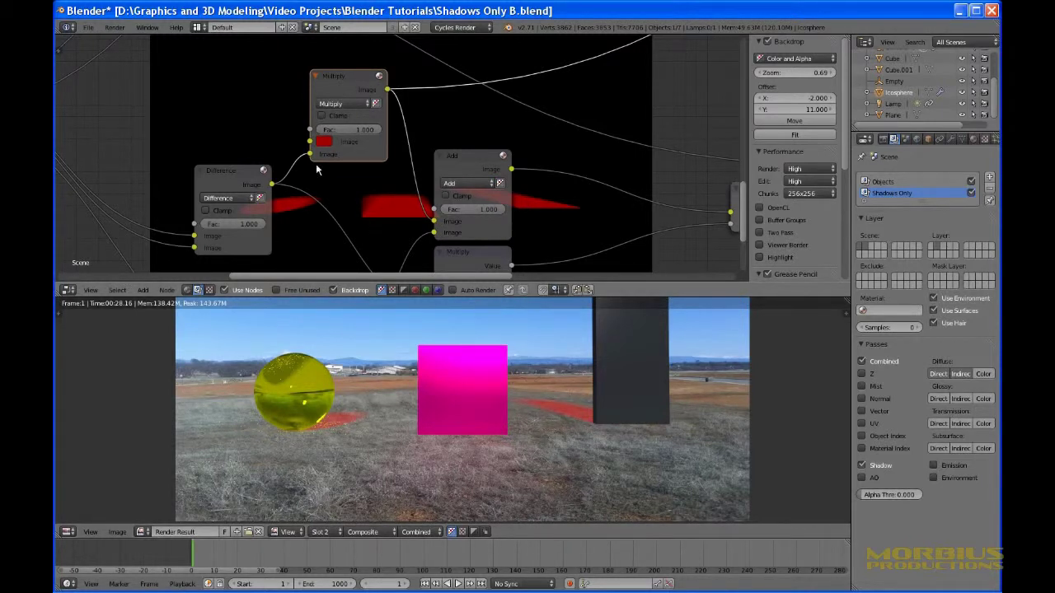
click(323, 141)
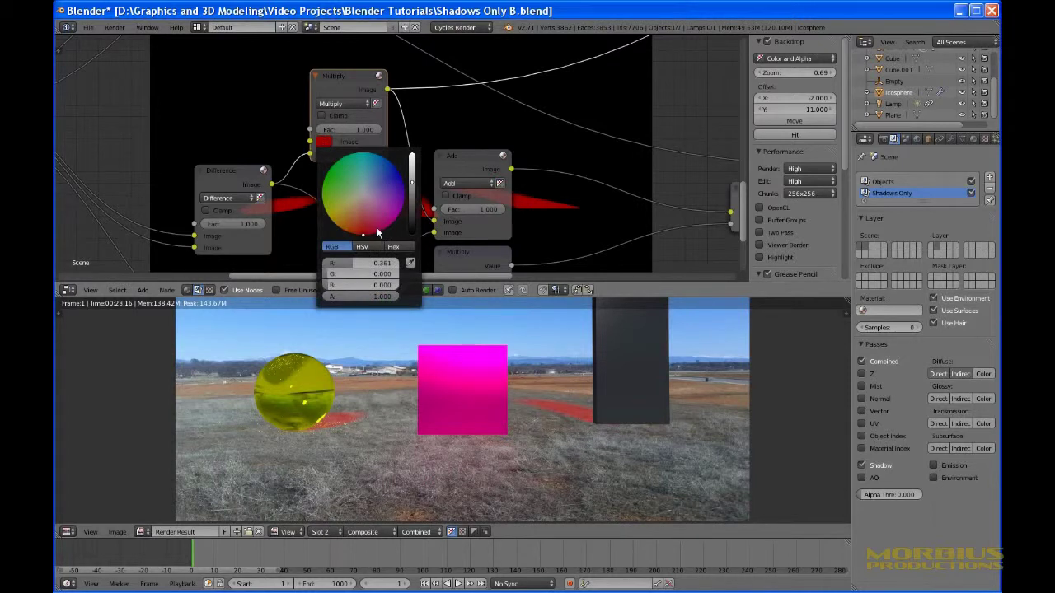
drag(411, 182, 415, 264)
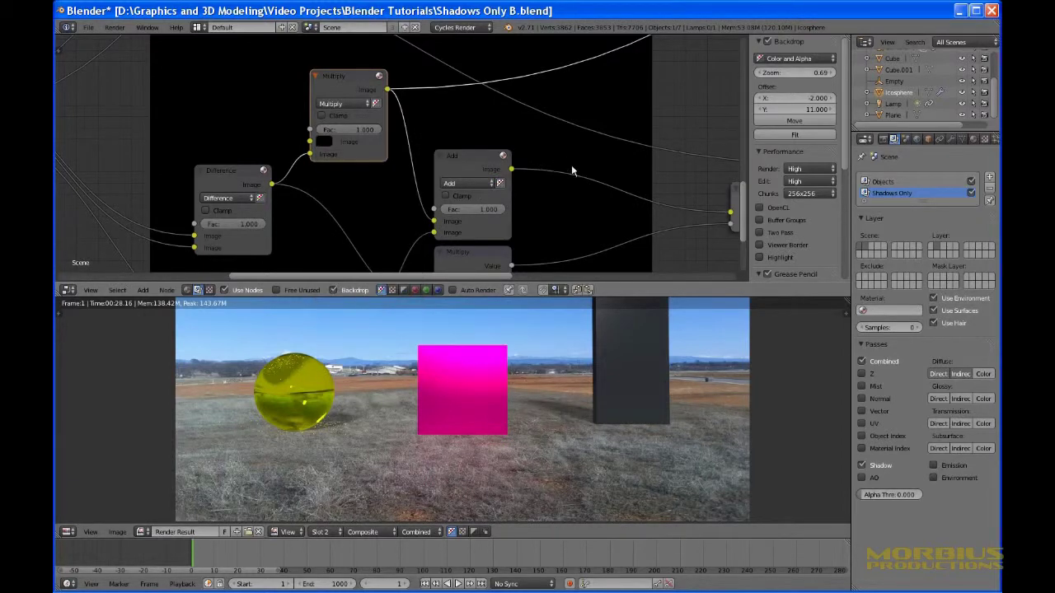
Examine the links from the Shadows Only render layer through the Difference, Hue Saturation Value, Add and Multiply nodes to Set Alpha.
middle_drag(560, 207, 490, 193)
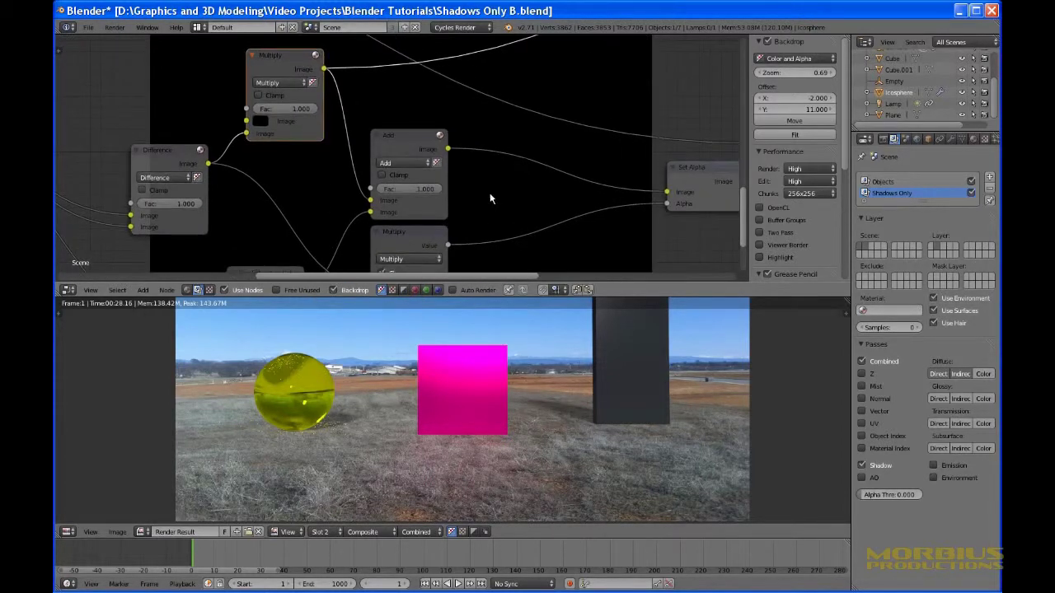
scroll(486, 192, down, 2)
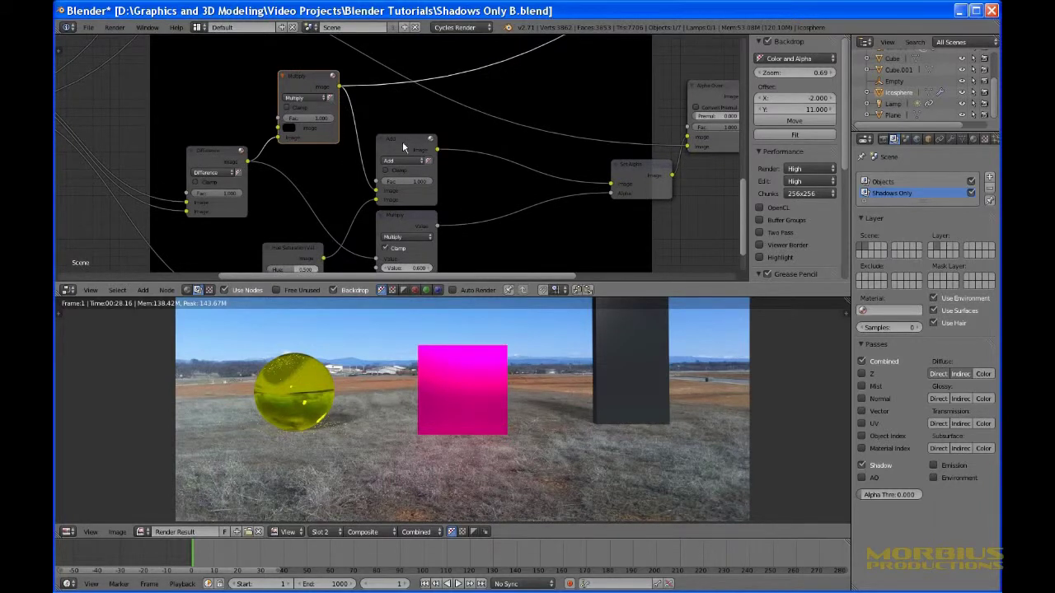
middle_drag(331, 183, 366, 137)
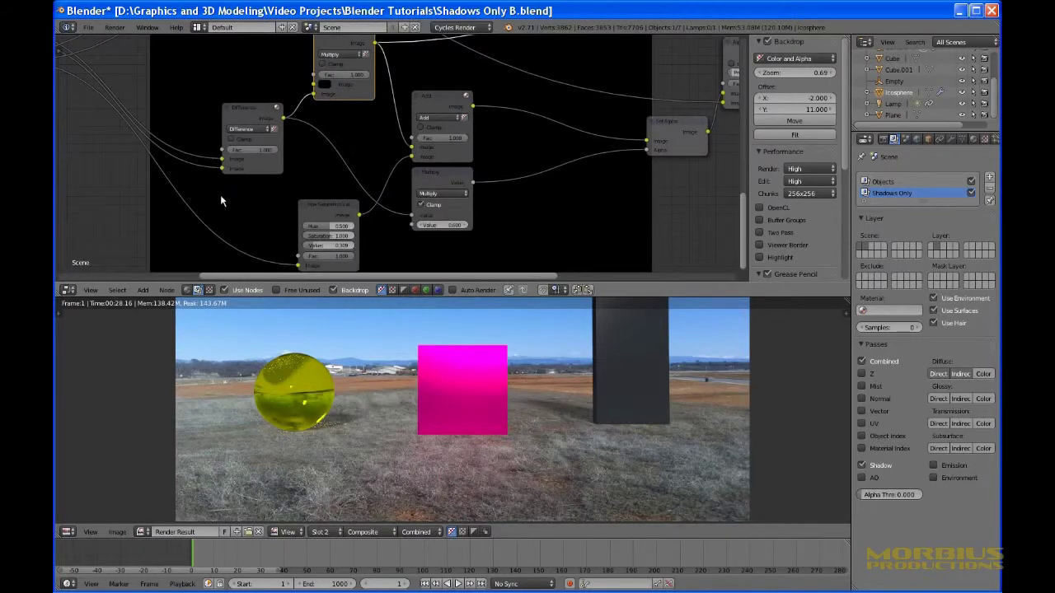
middle_drag(224, 195, 315, 195)
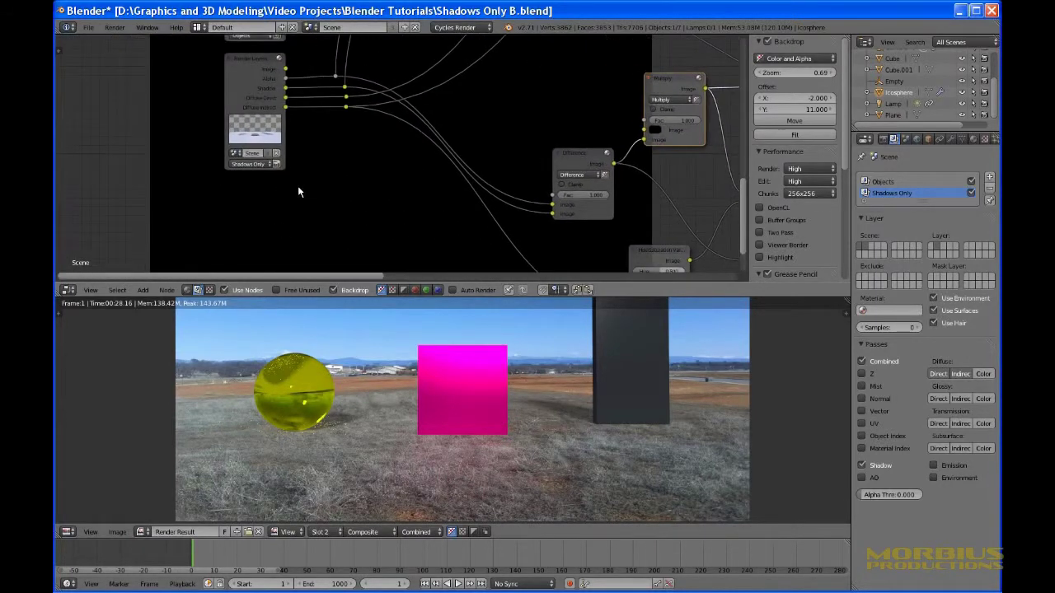
scroll(298, 192, up, 2)
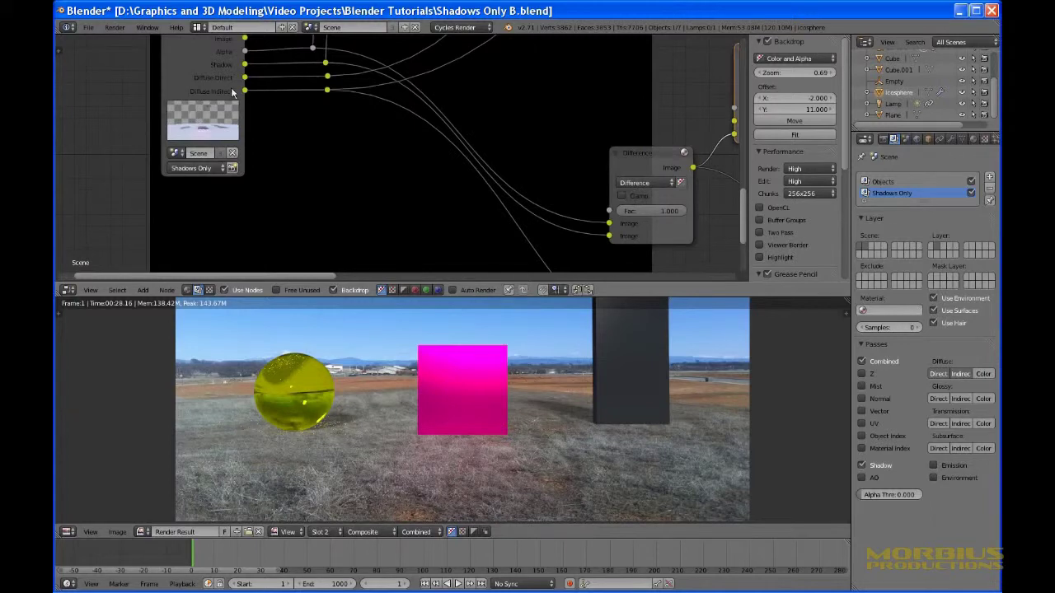
middle_drag(422, 198, 8, 55)
middle_drag(278, 149, 174, 147)
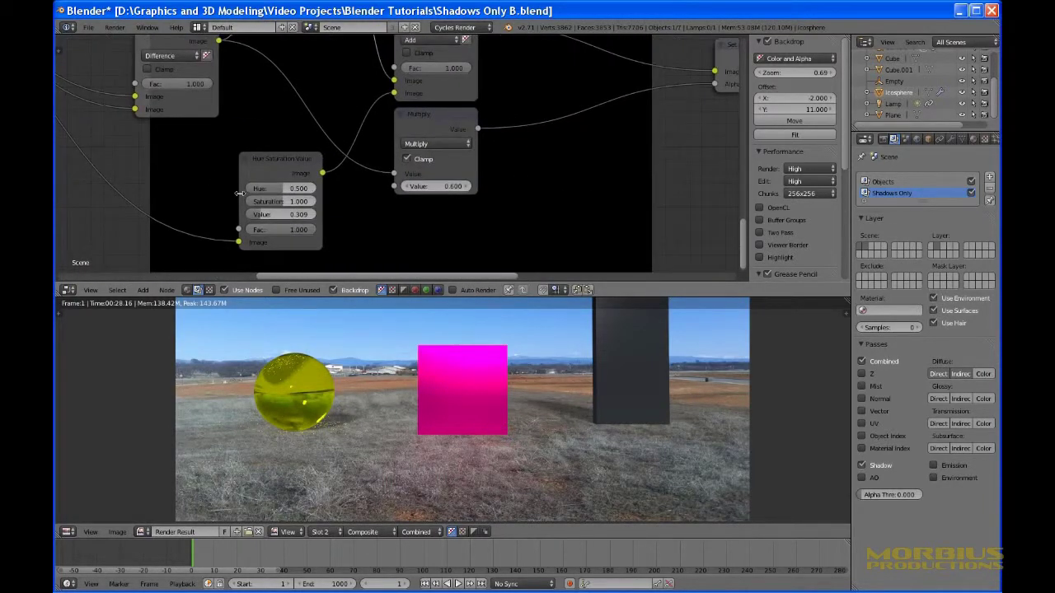
middle_drag(382, 225, 330, 230)
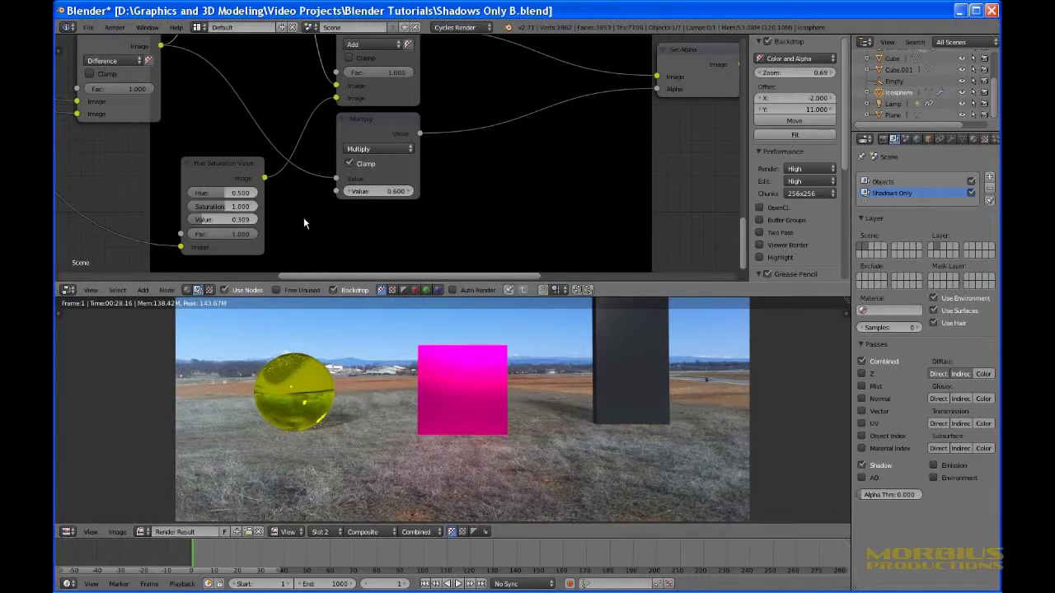
middle_drag(303, 216, 310, 238)
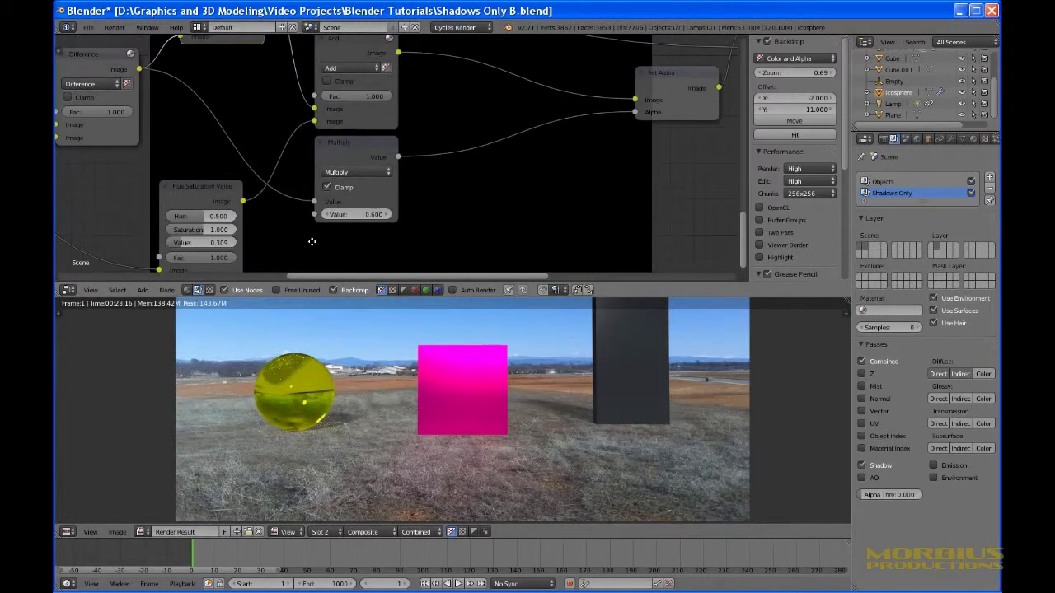
Set the Hue Saturation Value node's Value to 1 and inspect the ground below the magenta cube in the render result.
click(205, 241)
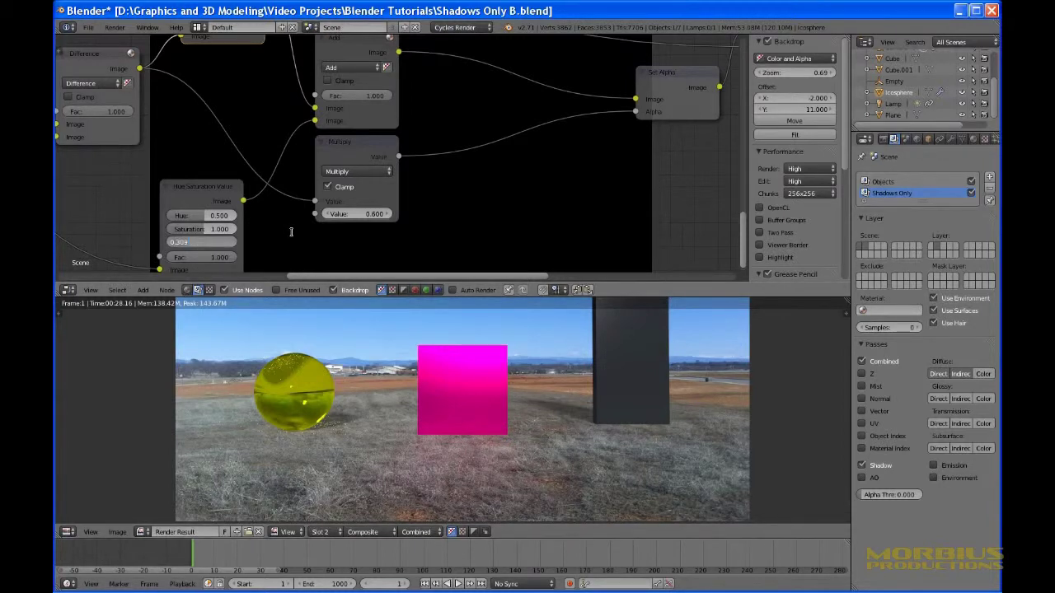
text(1)
key(Return)
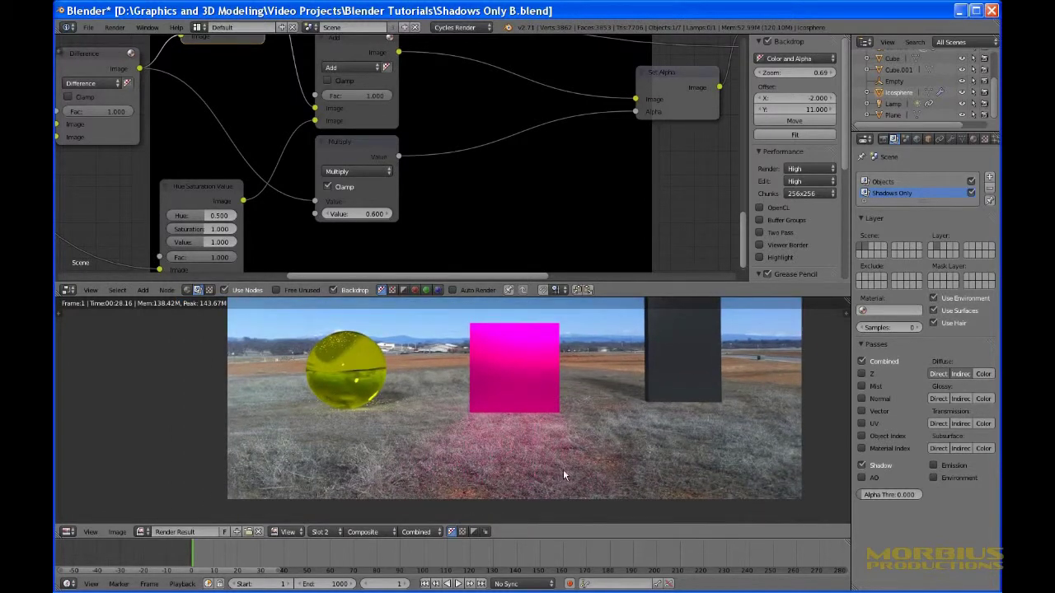
middle_drag(540, 448, 513, 470)
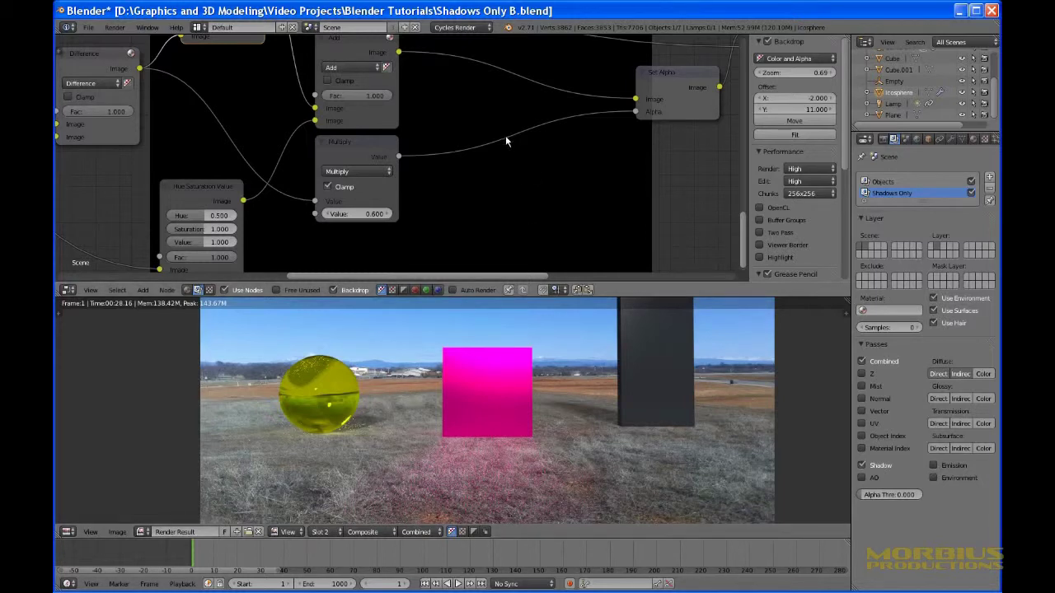
Lower the Hue Saturation Value node's Value to 0.545.
middle_drag(511, 155, 454, 238)
scroll(454, 237, down, 2)
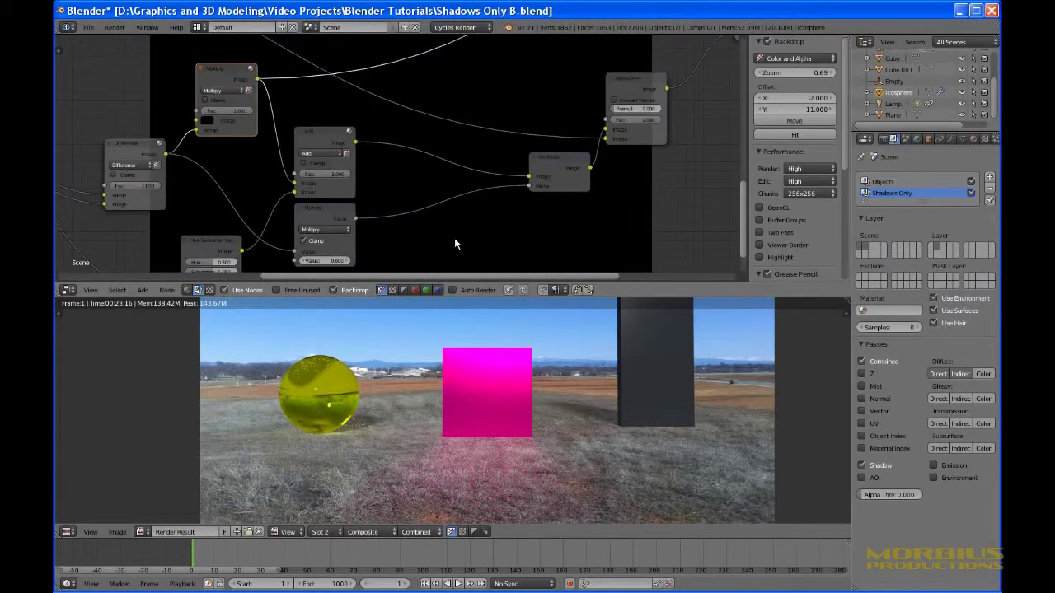
scroll(454, 237, down, 6)
scroll(454, 238, up, 7)
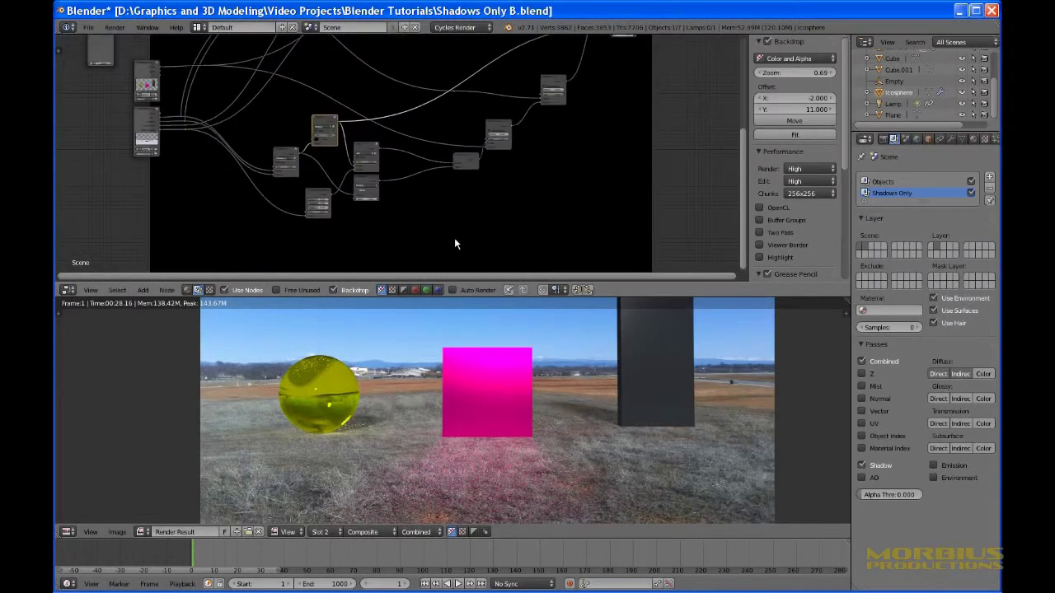
middle_drag(406, 243, 519, 148)
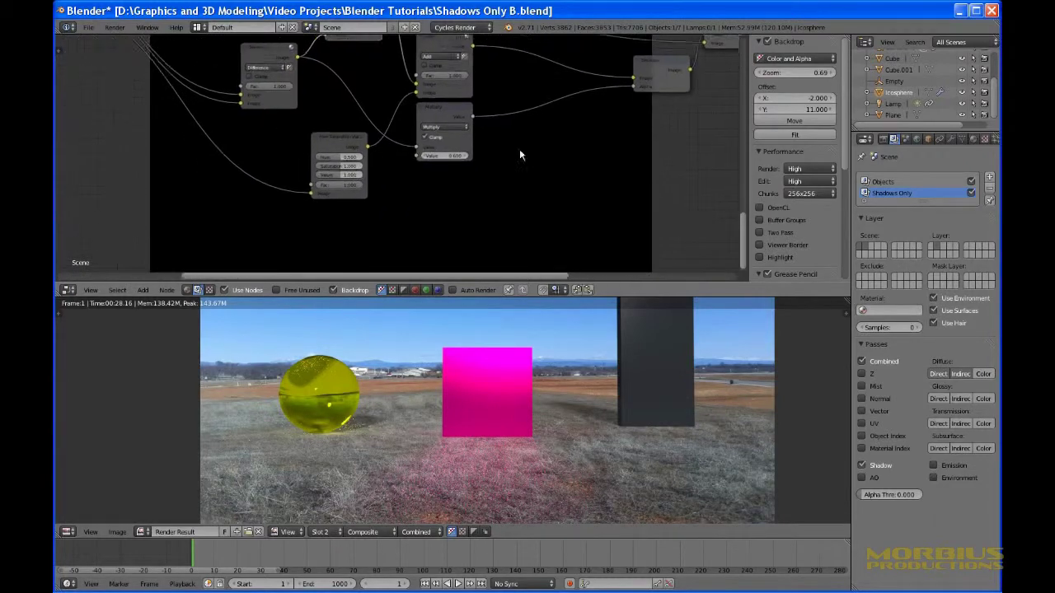
scroll(432, 184, up, 7)
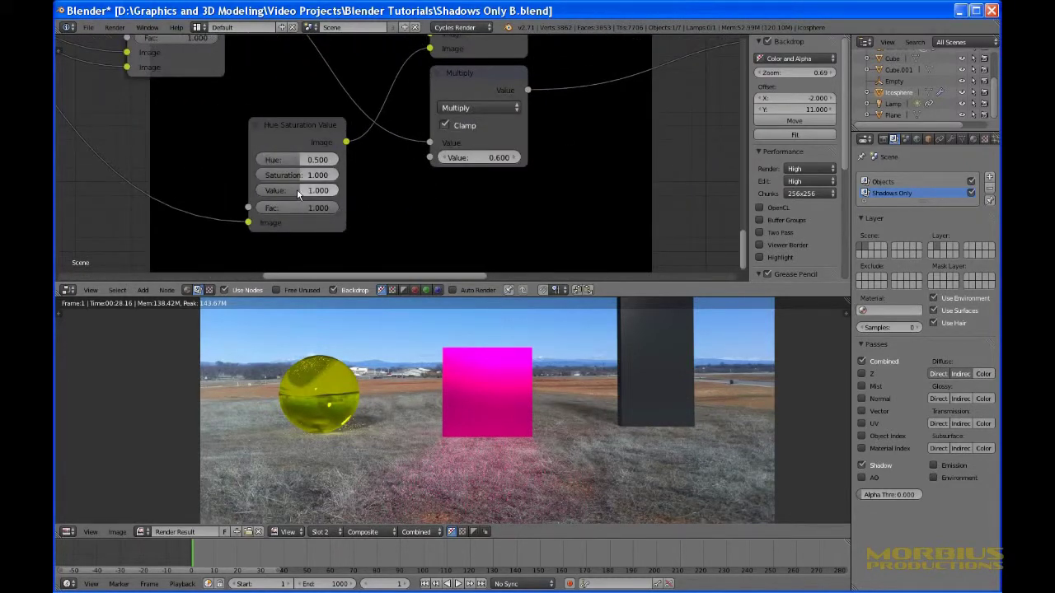
drag(301, 193, 282, 194)
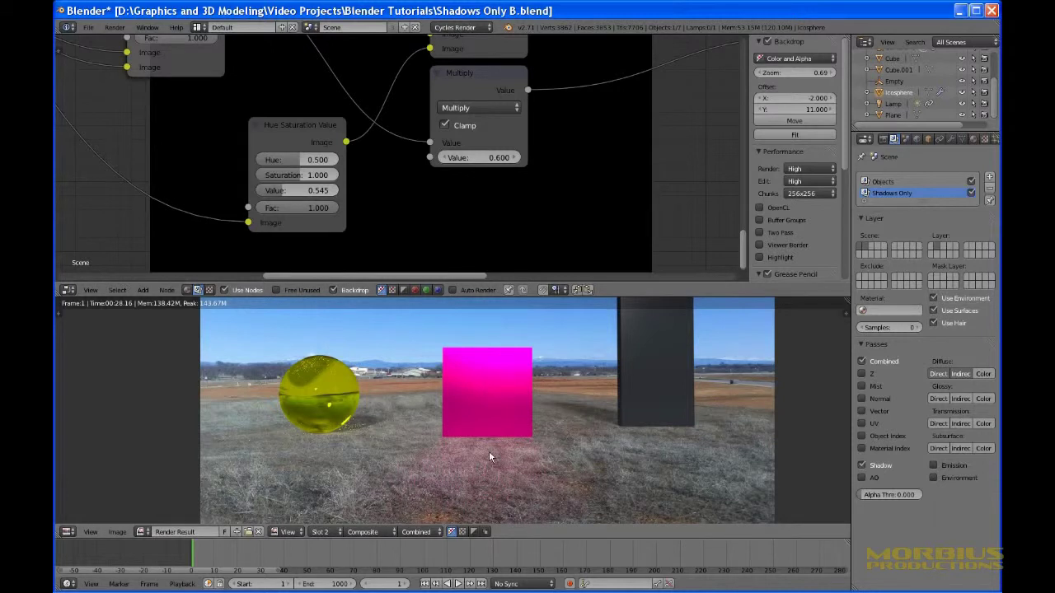
Set the Hue Saturation Value node's Value to 1.
click(297, 190)
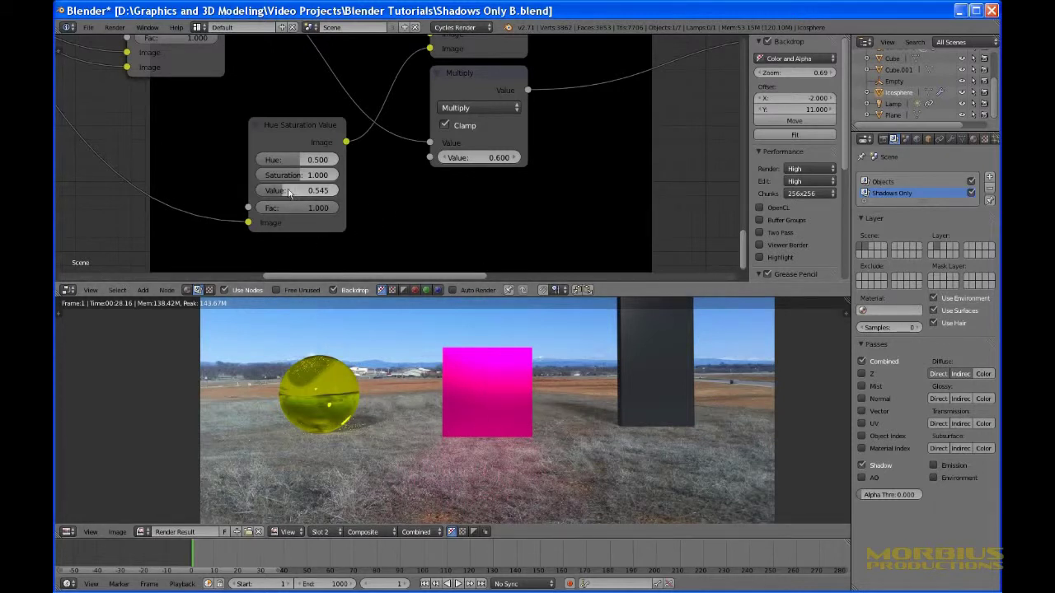
text(1)
key(Return)
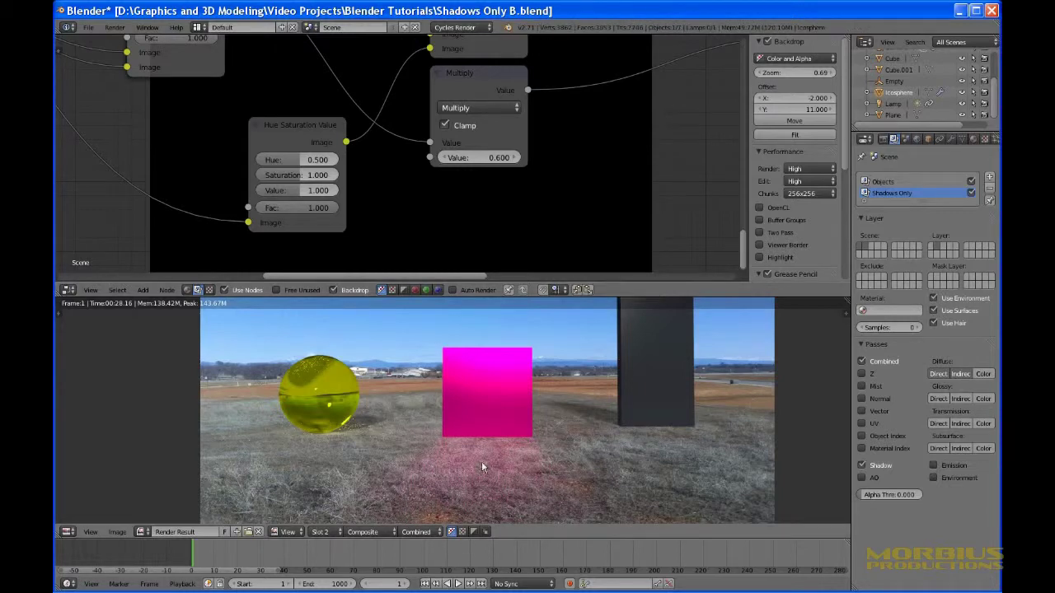
Preview the Add node's output in the backdrop and follow its links towards the Set Alpha node.
middle_drag(607, 181, 492, 244)
scroll(345, 209, down, 1)
scroll(345, 209, down, 5)
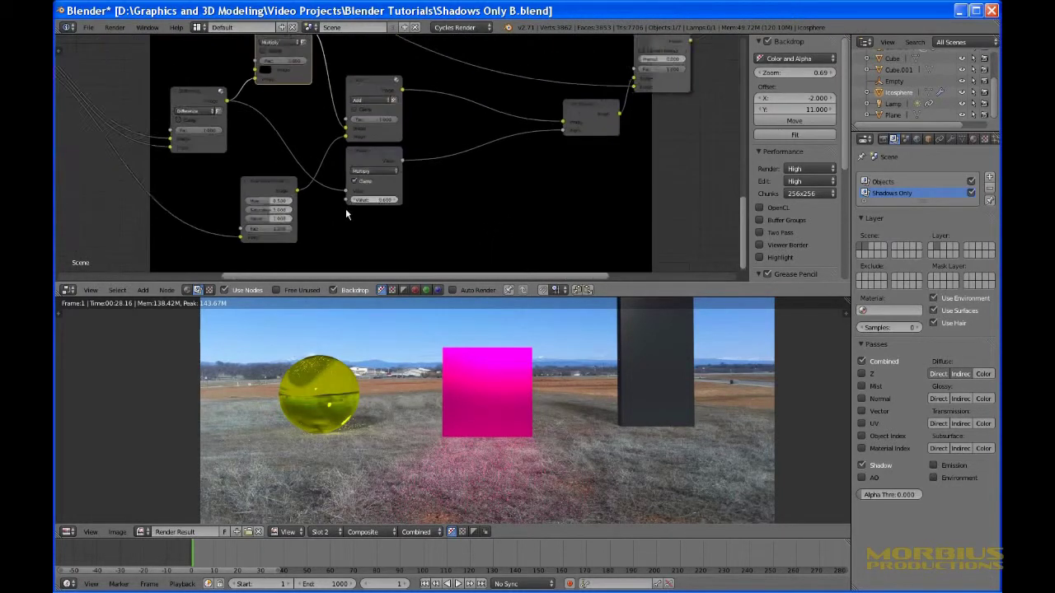
middle_drag(322, 133, 263, 201)
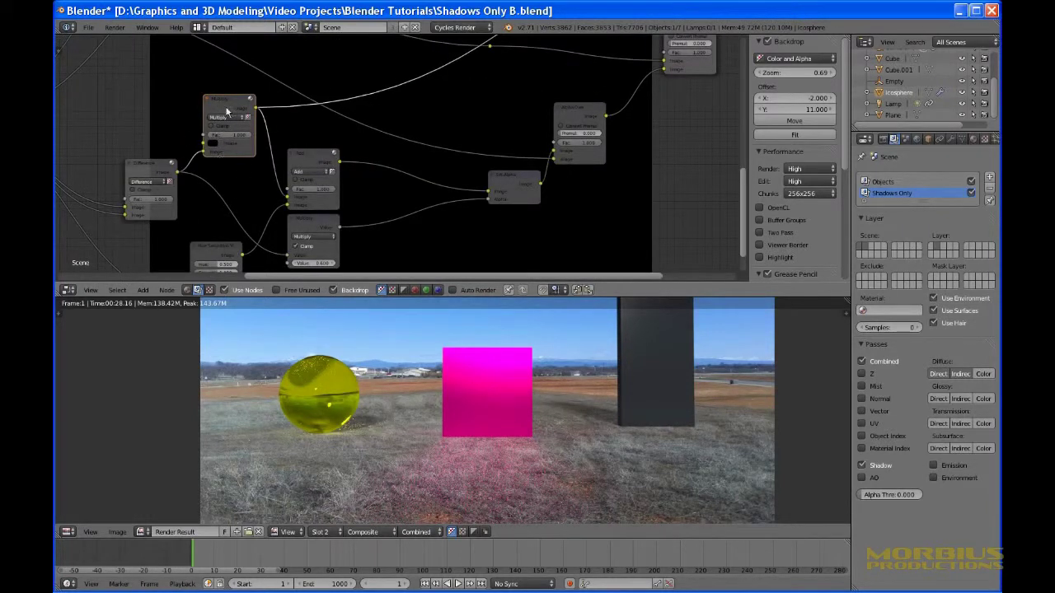
click(313, 161)
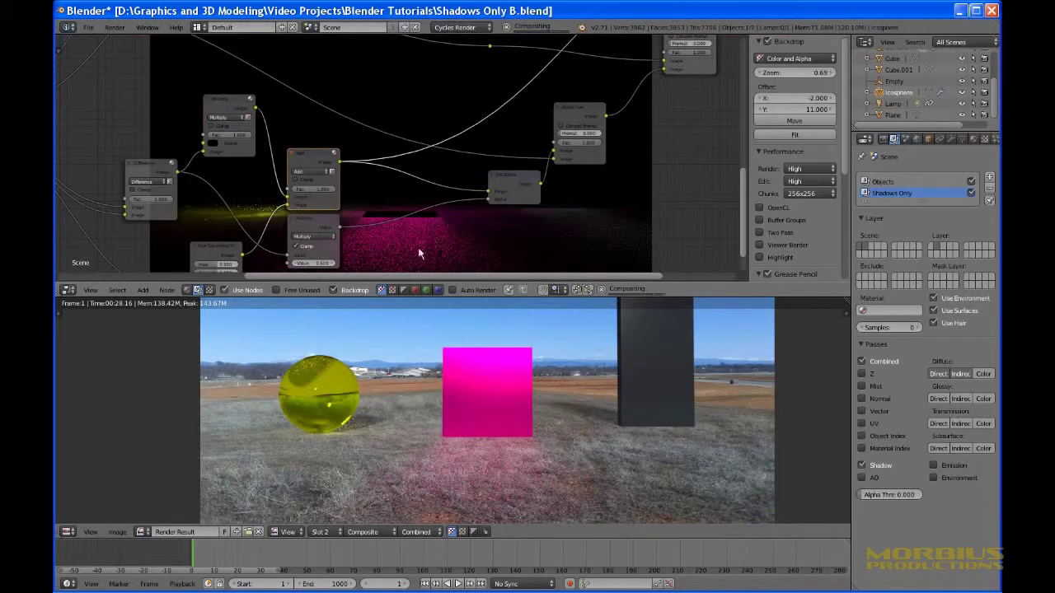
middle_drag(490, 229, 339, 204)
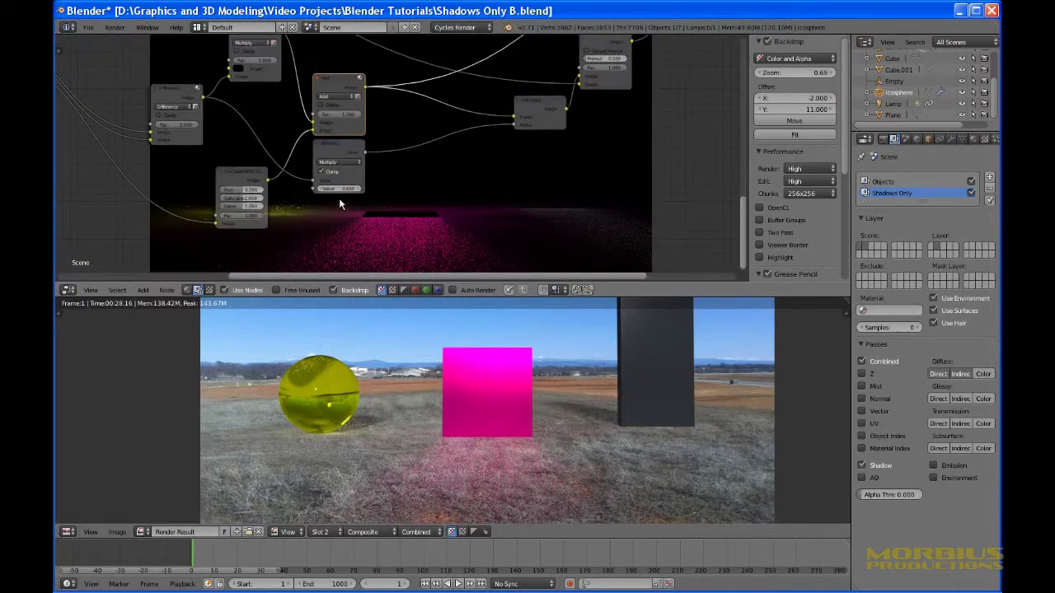
middle_drag(497, 207, 401, 253)
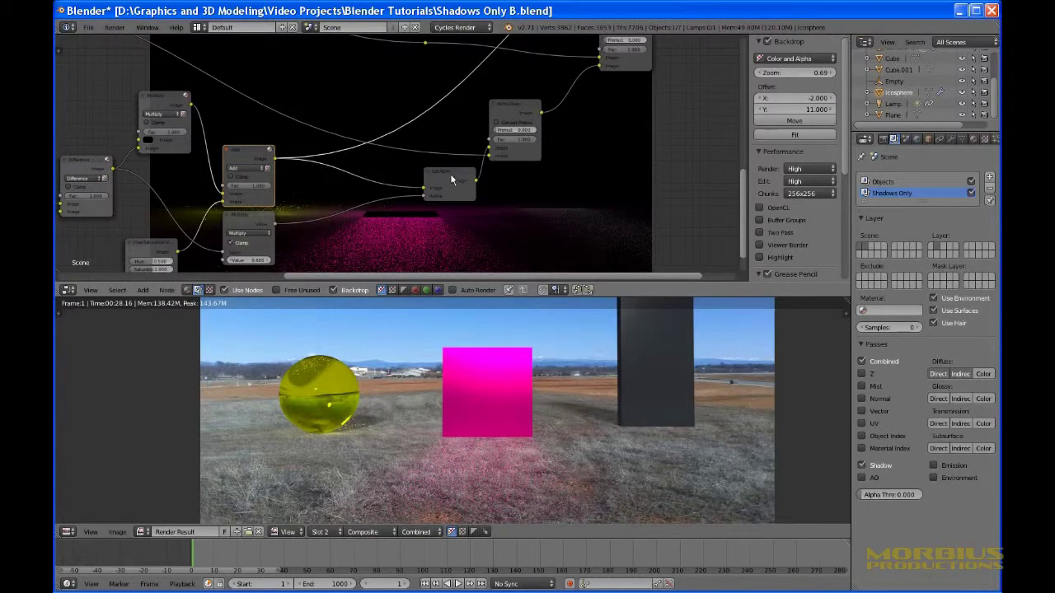
Move the Set Alpha node closer to the Add node and inspect the links feeding its Image and Alpha inputs.
drag(450, 176, 395, 170)
scroll(383, 216, up, 4)
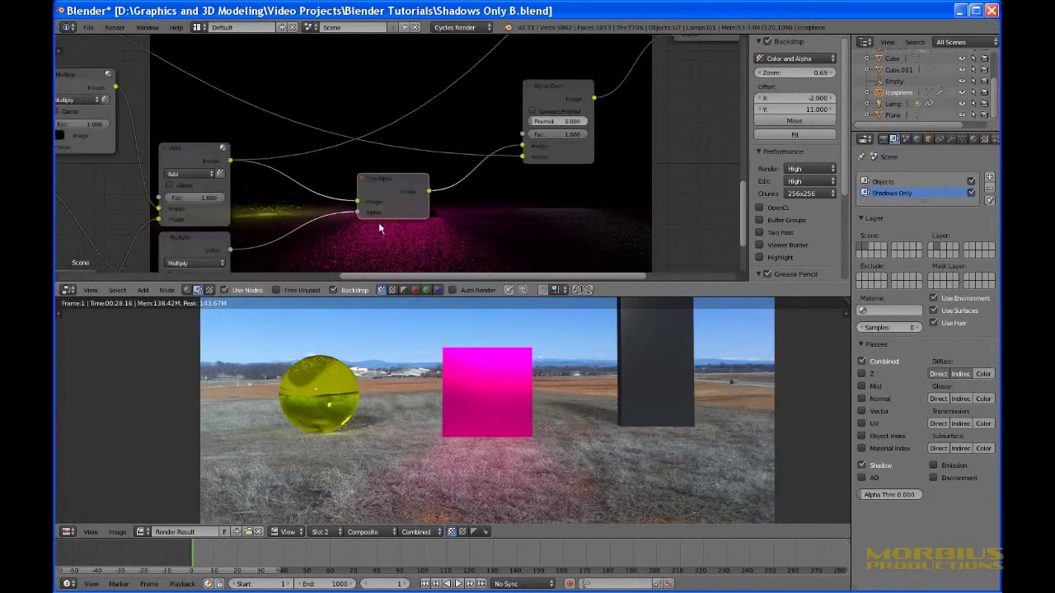
middle_drag(381, 221, 444, 146)
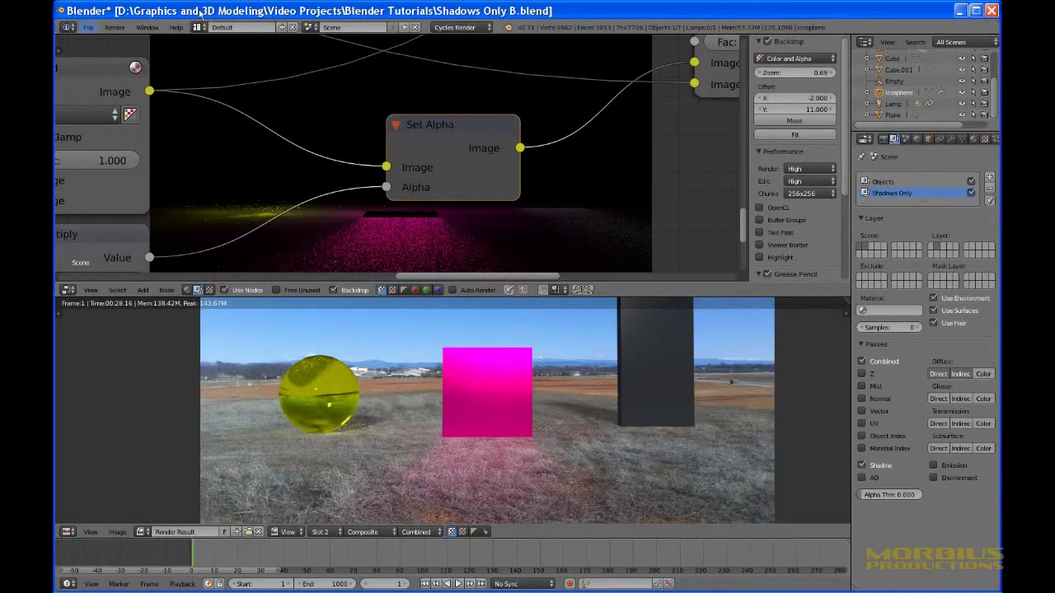
middle_drag(373, 204, 576, 104)
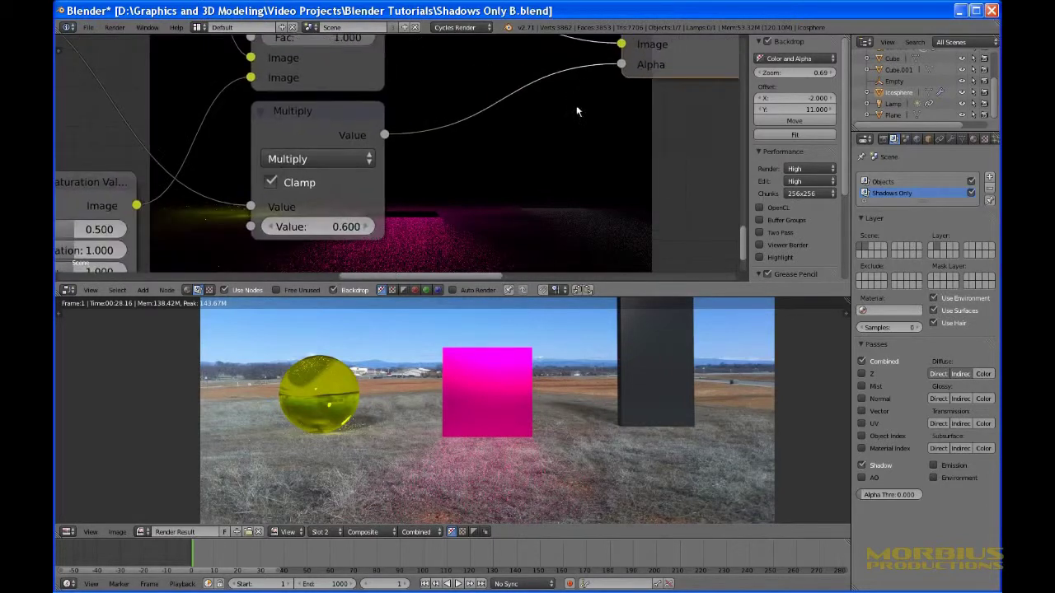
scroll(519, 167, down, 4)
middle_drag(189, 109, 251, 147)
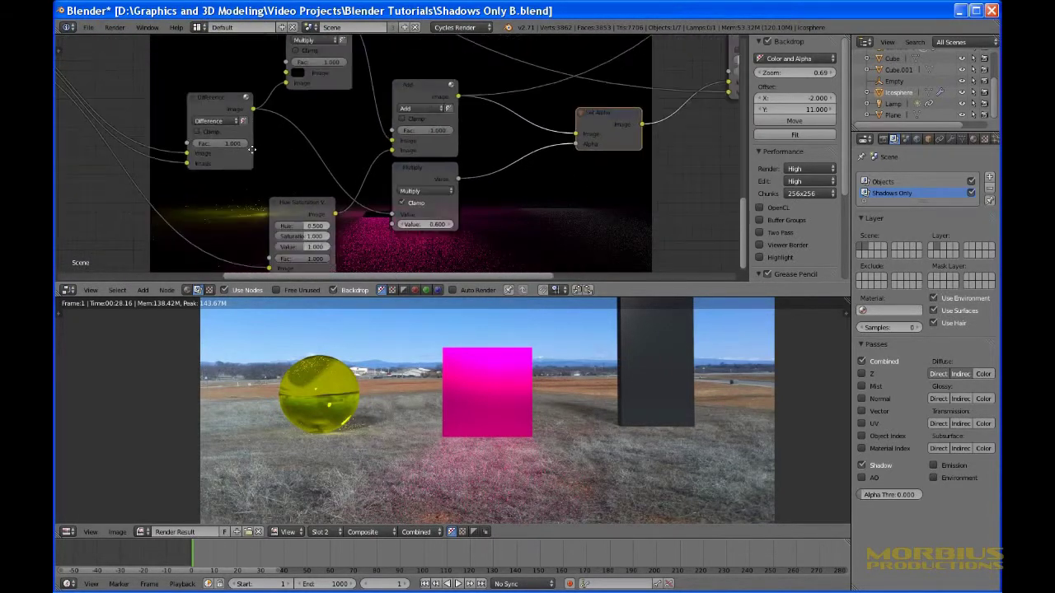
Preview the Difference node's output in the backdrop and follow its link through the math Multiply node to Set Alpha.
click(219, 107)
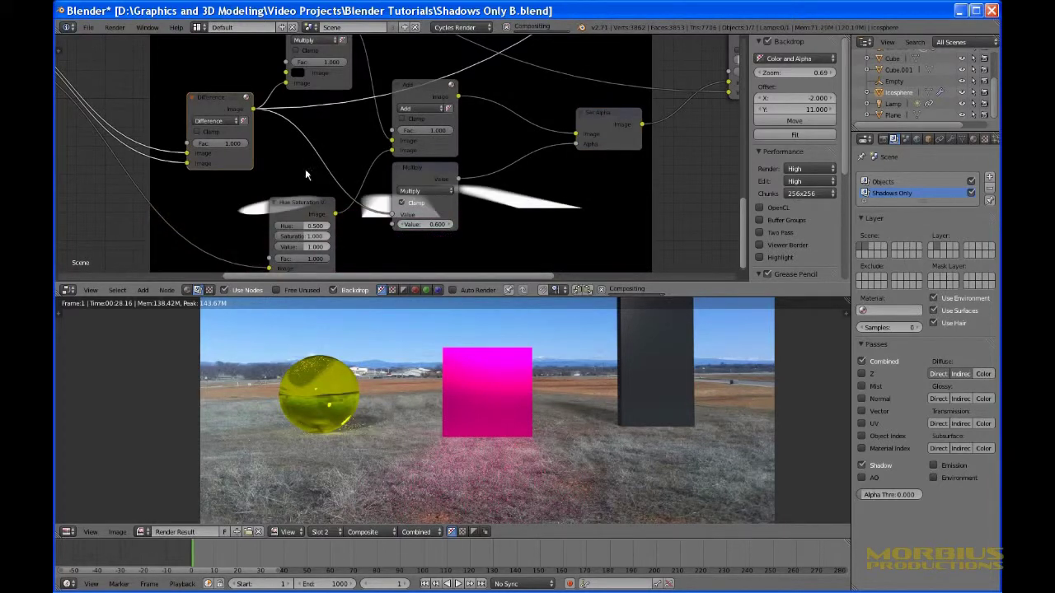
middle_drag(482, 213, 408, 199)
scroll(408, 199, up, 2)
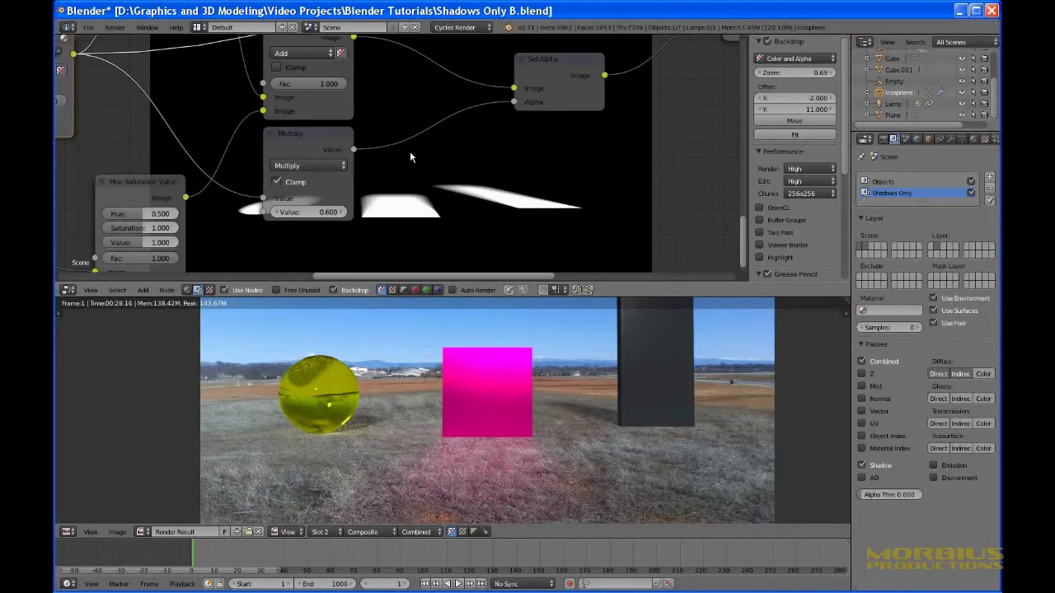
middle_drag(409, 150, 419, 198)
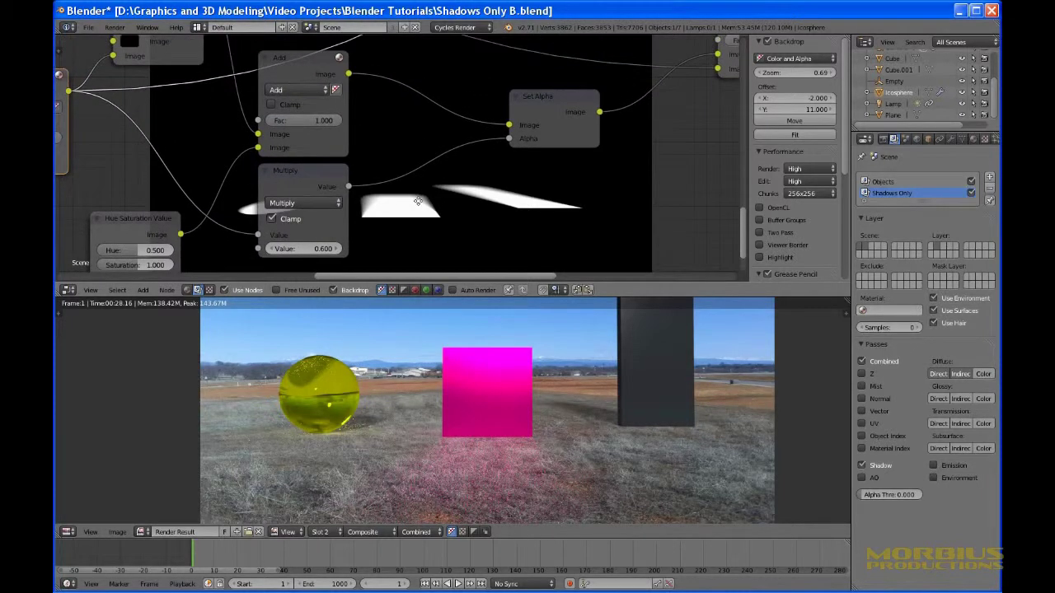
Preview the Add node's output and the math Multiply node's output in turn in the backdrop.
ctrl+shift+click(297, 70)
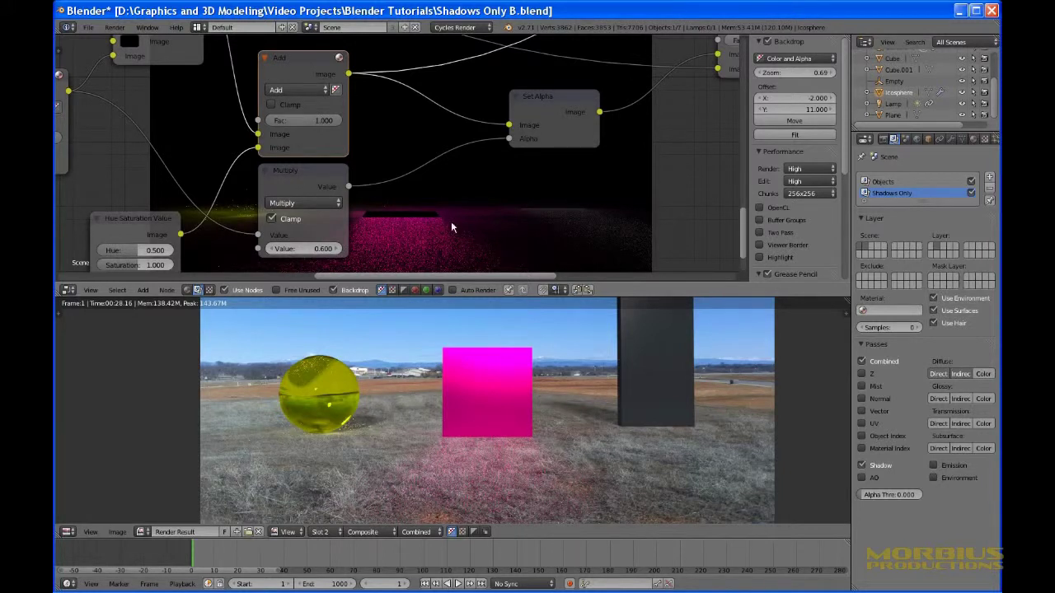
middle_drag(466, 212, 528, 189)
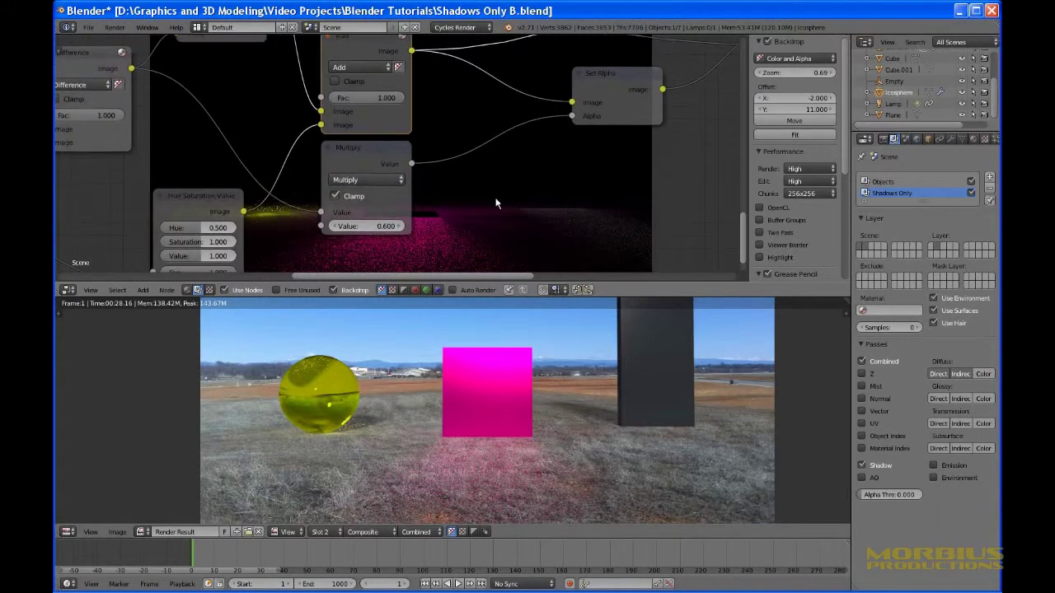
click(370, 153)
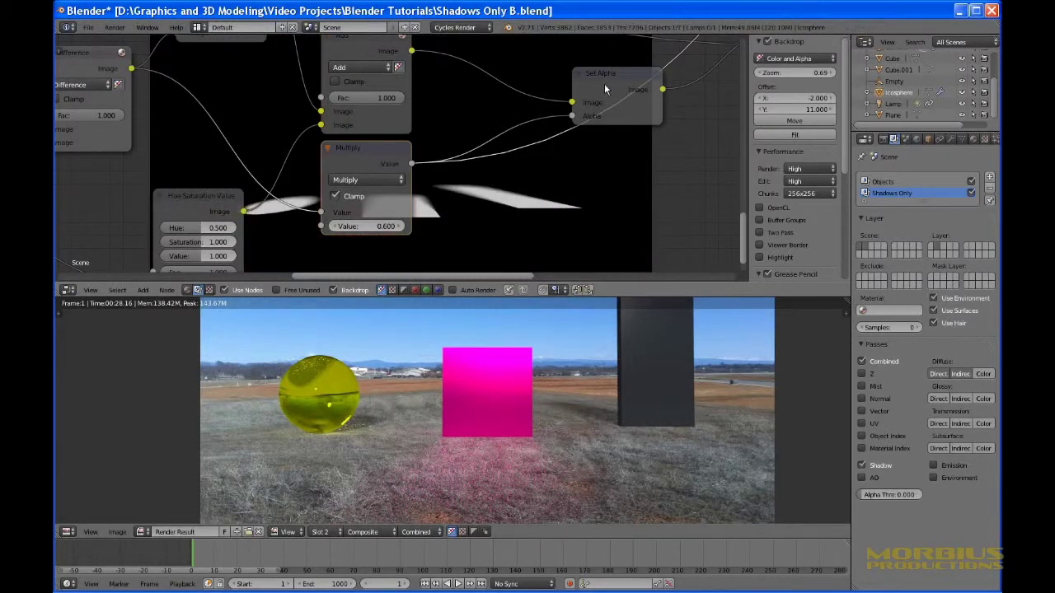
Set the math Multiply node's Value to 1 to test the shadow strength.
click(371, 226)
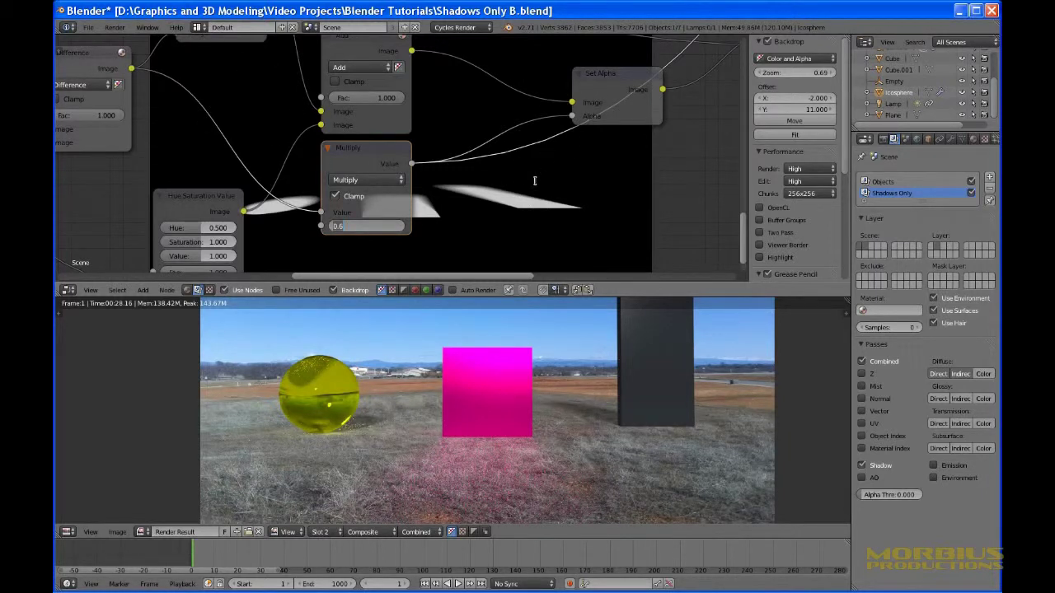
text(1)
key(Return)
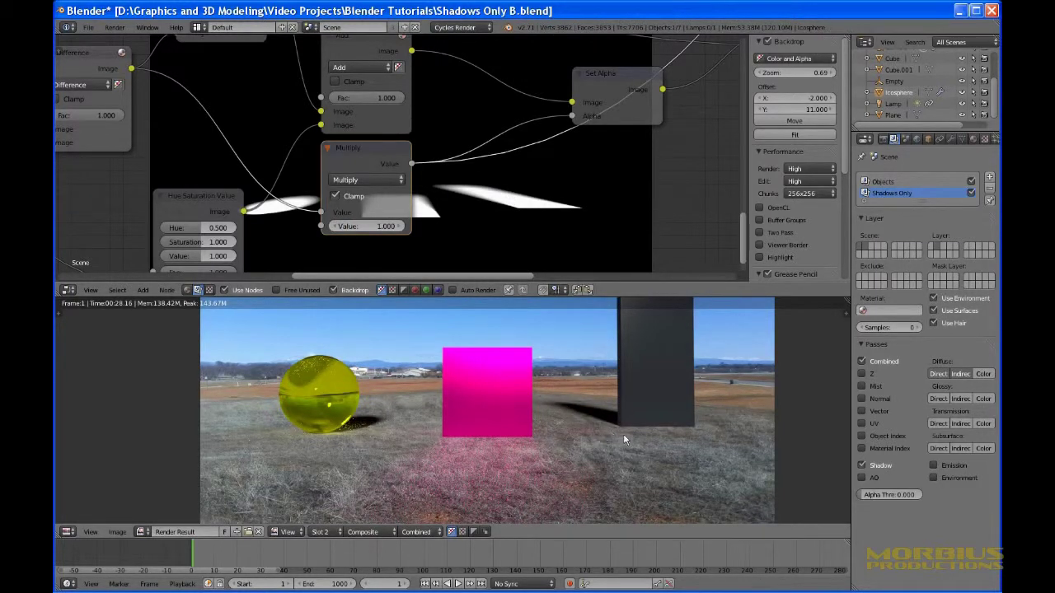
Inspect the shadows beside the dark box and the yellow sphere up close in the render result.
scroll(610, 427, up, 4)
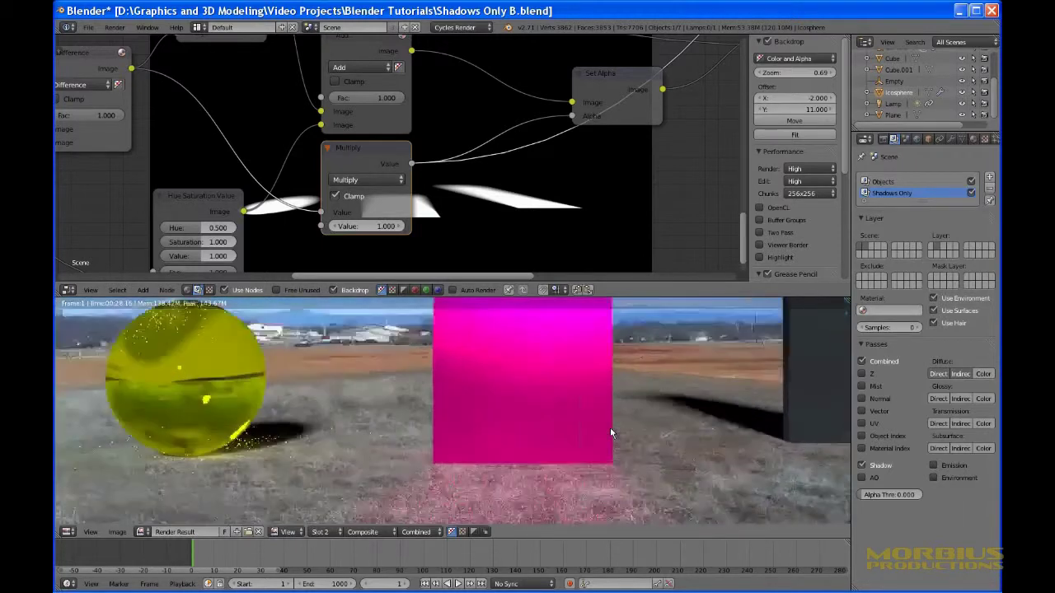
middle_drag(610, 427, 316, 427)
scroll(520, 420, up, 4)
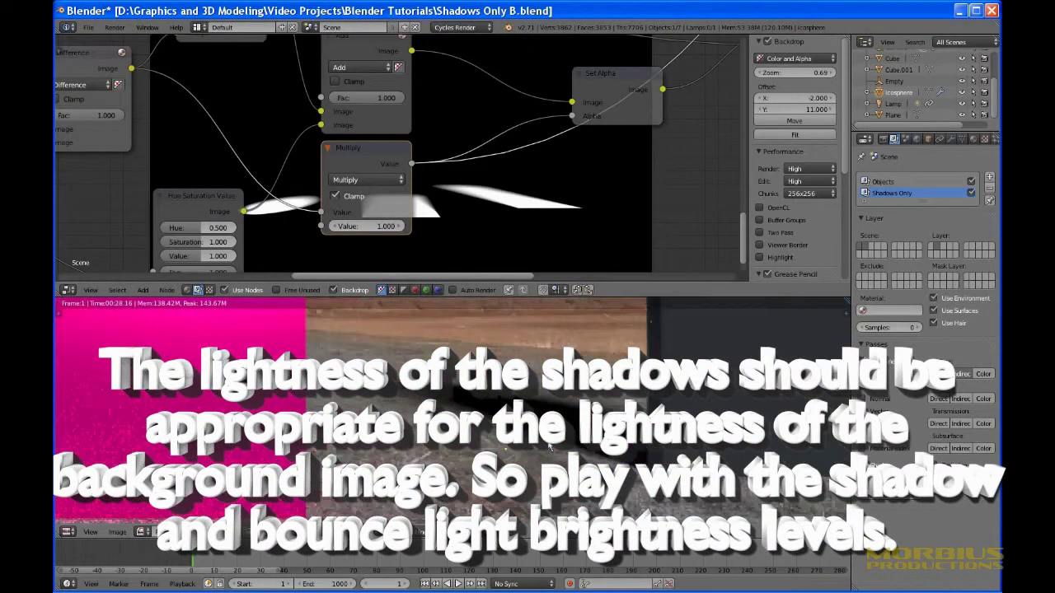
middle_drag(520, 420, 552, 444)
scroll(549, 445, up, 4)
scroll(548, 445, down, 4)
scroll(548, 446, down, 6)
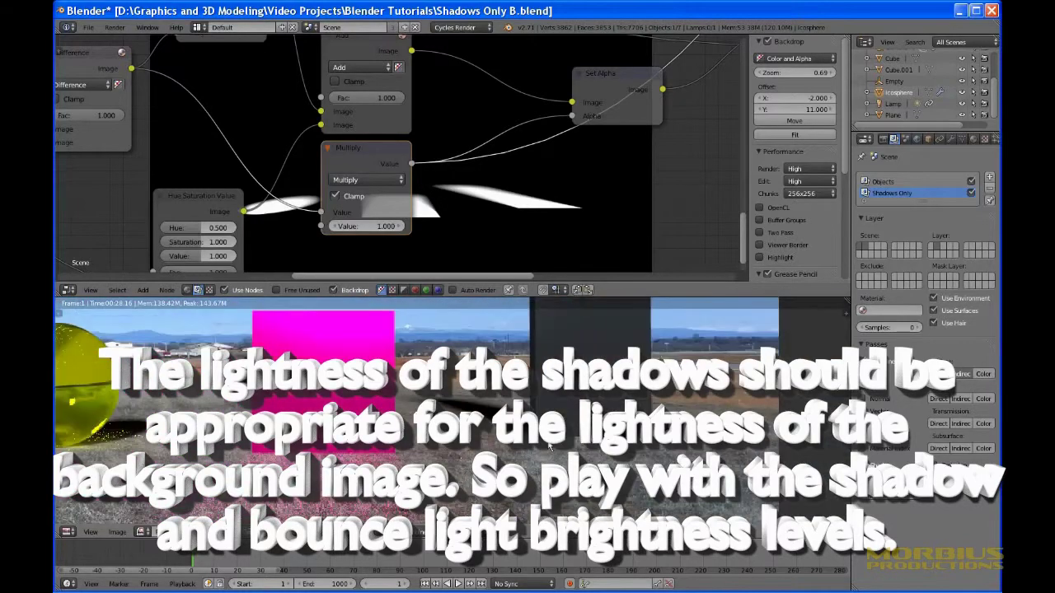
middle_drag(154, 450, 393, 454)
scroll(392, 450, up, 7)
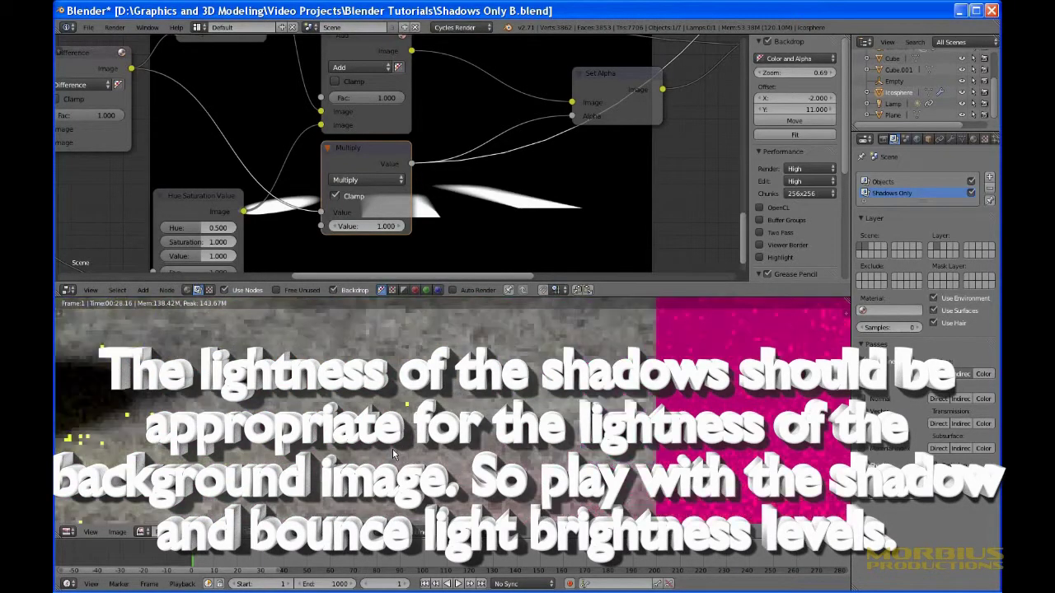
scroll(392, 448, down, 5)
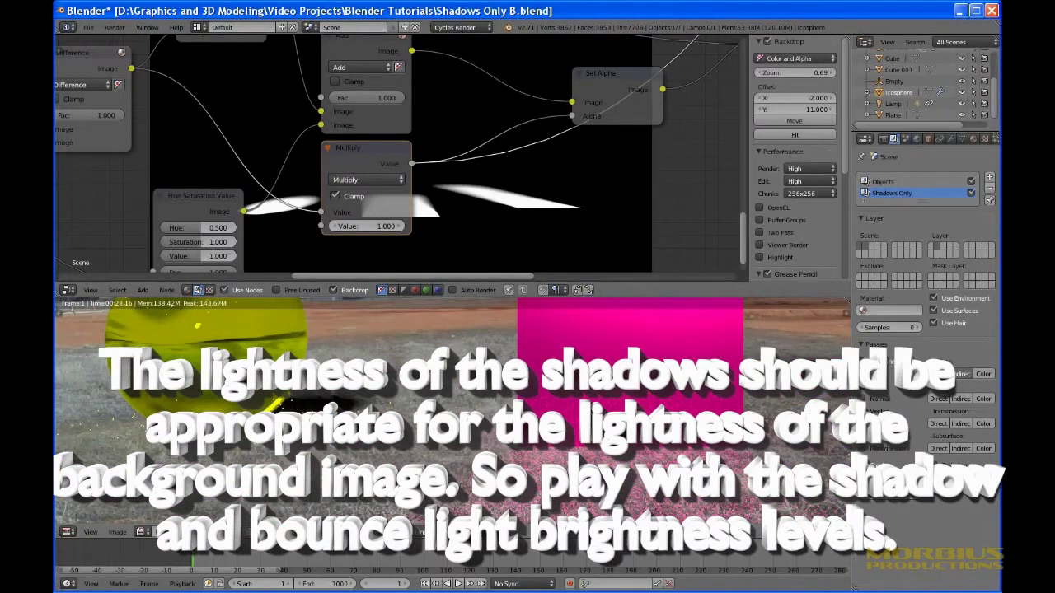
scroll(464, 400, down, 2)
scroll(463, 400, down, 3)
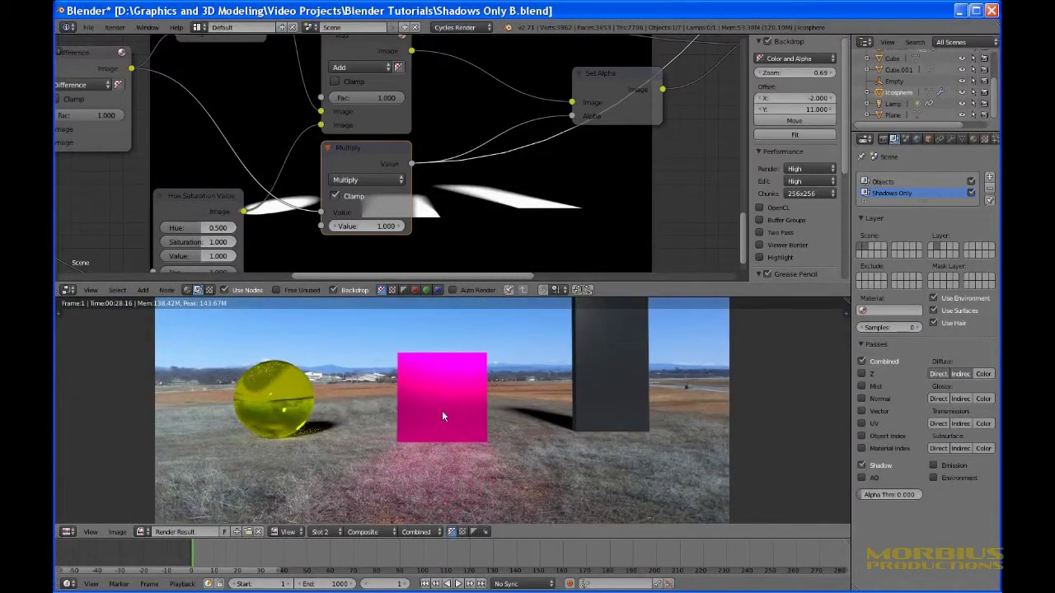
scroll(407, 411, up, 5)
scroll(405, 412, down, 3)
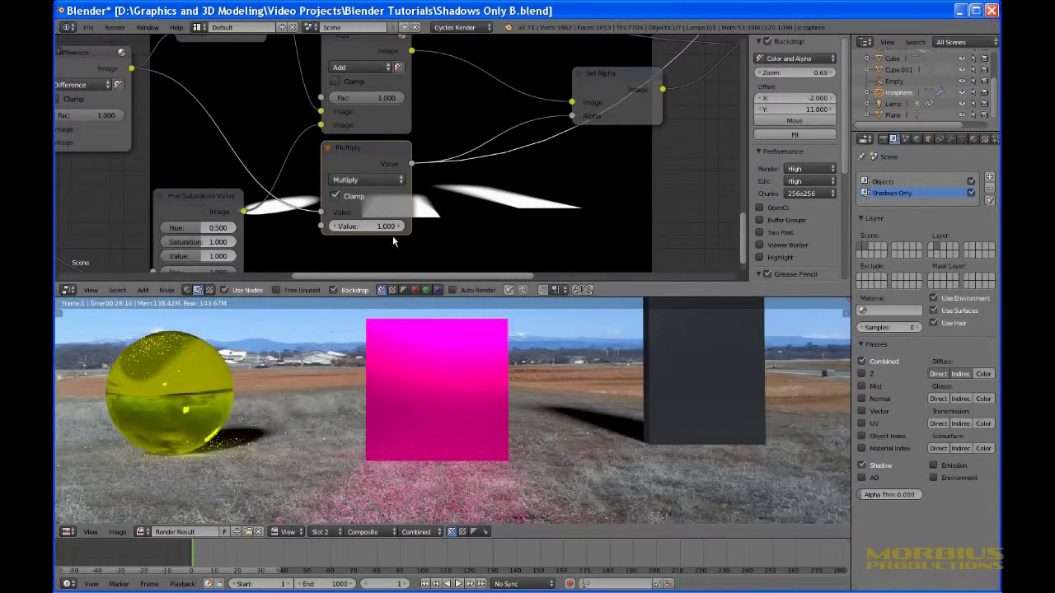
Try a Value of 0.8 on the math Multiply node and inspect the dark box's shadow up close.
click(346, 227)
key(BackSpace)
key(Return)
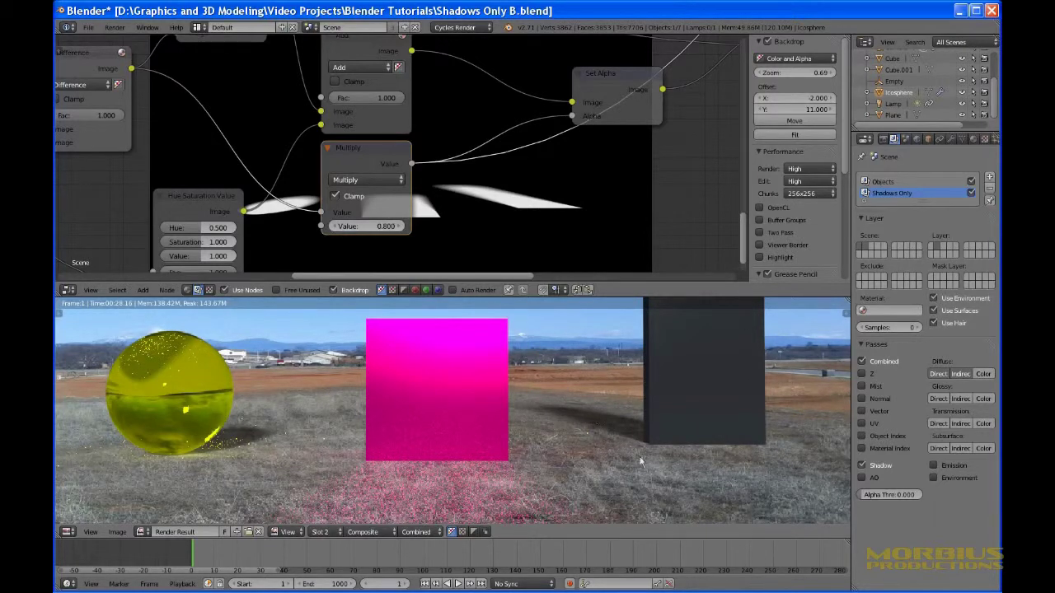
middle_drag(640, 469, 488, 417)
scroll(487, 414, up, 5)
middle_drag(513, 358, 466, 476)
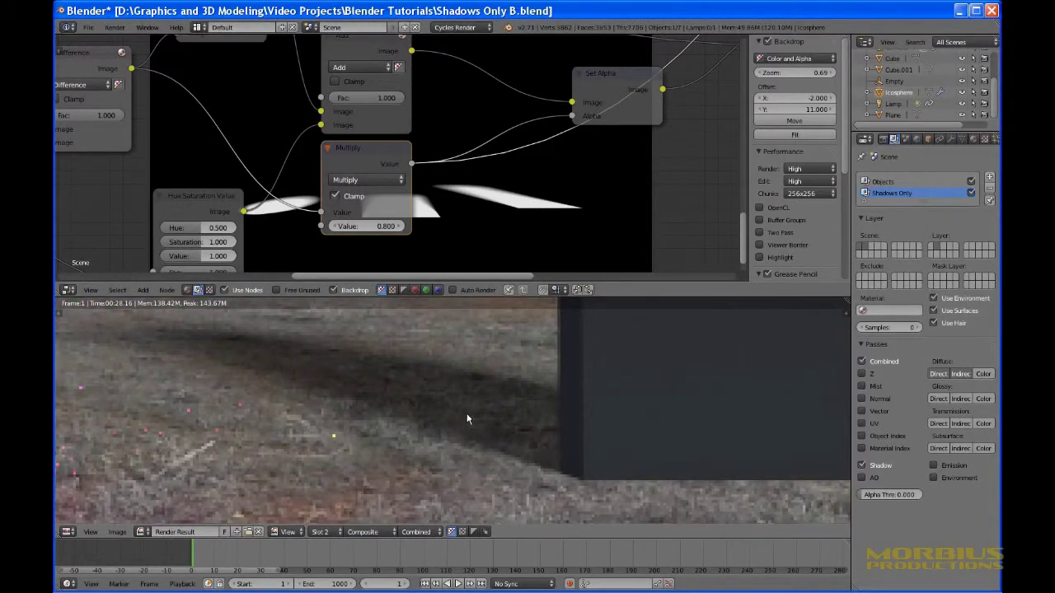
middle_drag(330, 375, 391, 417)
scroll(391, 416, down, 5)
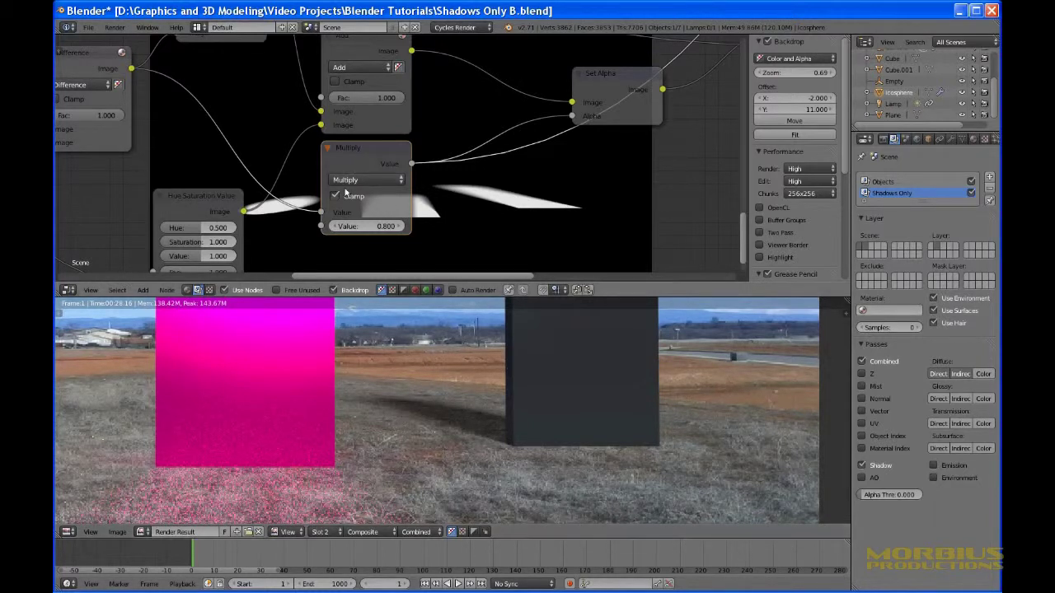
Try Values of 0.9 and 0.4 on the math Multiply node to compare shadow strengths.
click(367, 226)
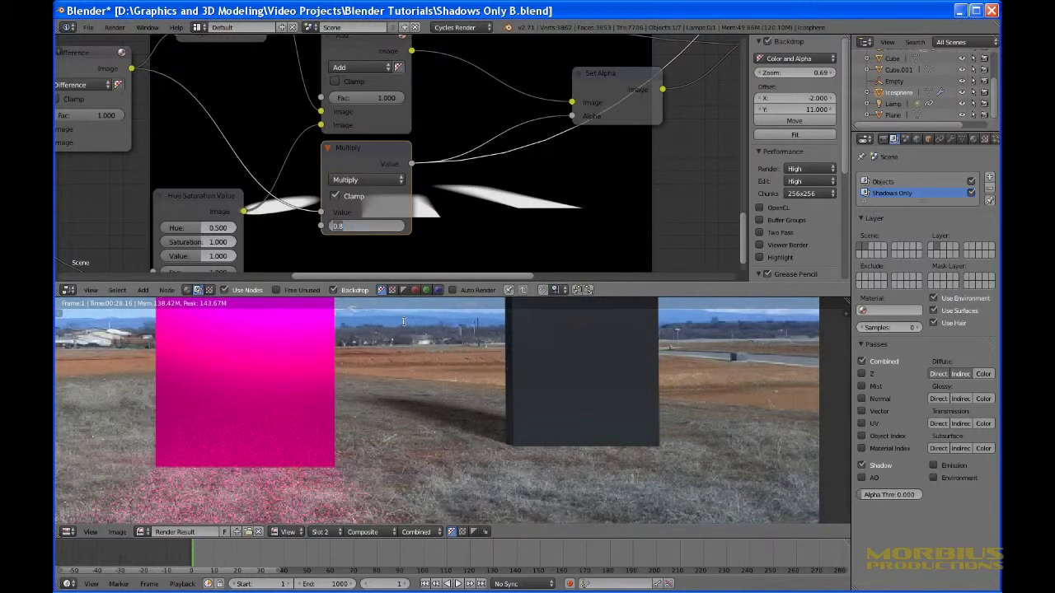
text(.9)
key(Return)
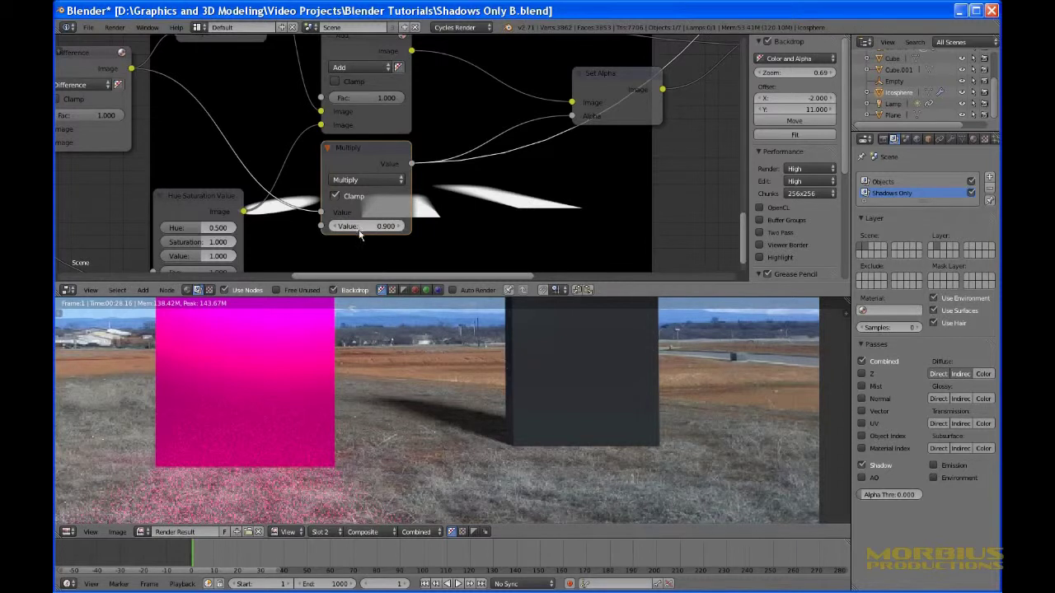
click(363, 229)
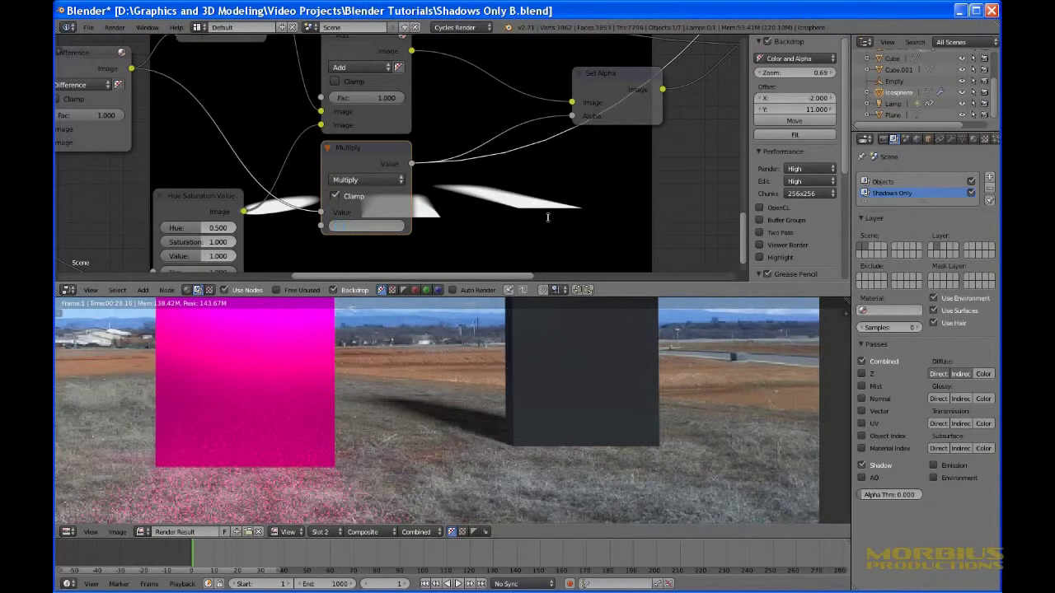
text(.4)
key(Return)
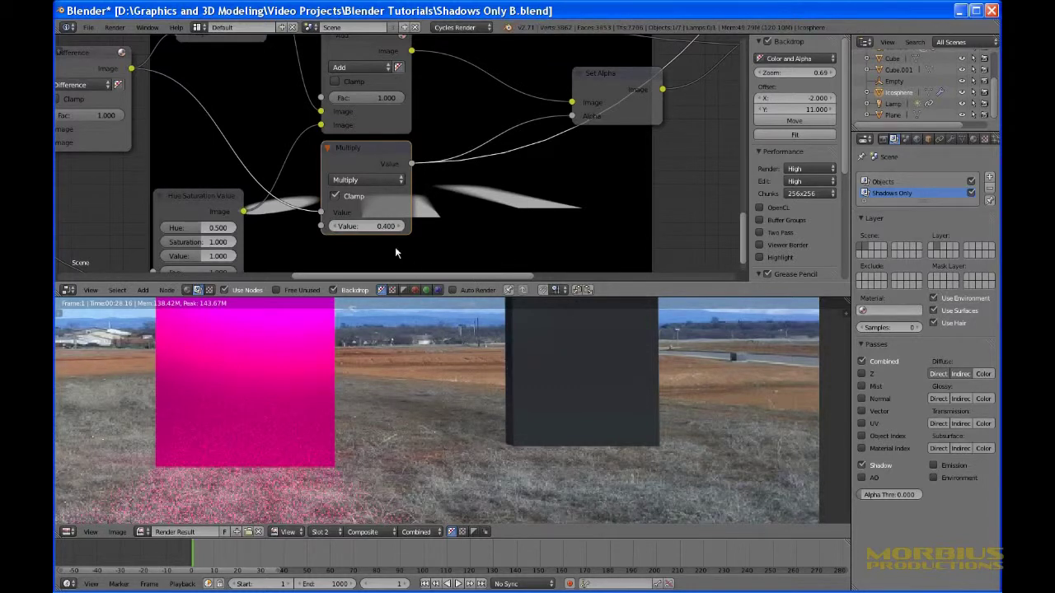
Set the math Multiply node's Value to 0.5.
click(371, 226)
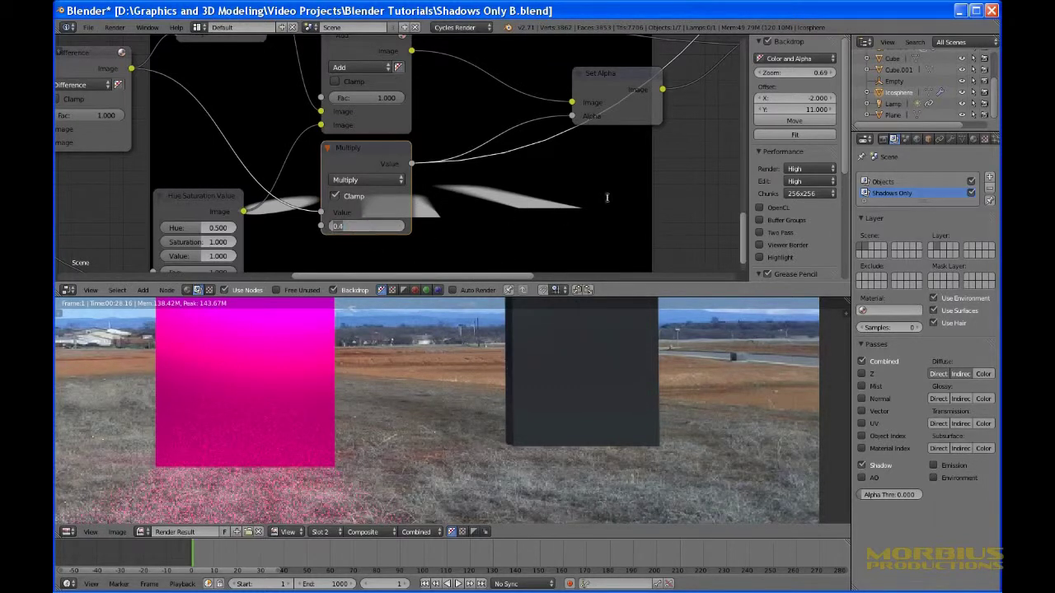
key(BackSpace)
text(.5)
key(Return)
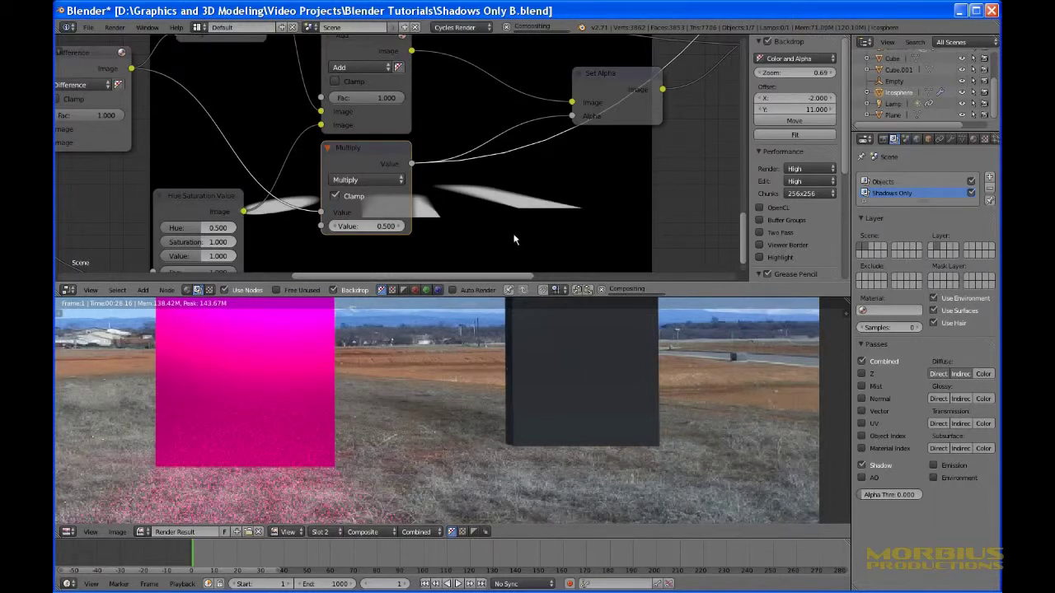
Set the math Multiply node's Value to 0.7, keeping the whole render result in view.
scroll(395, 400, down, 4)
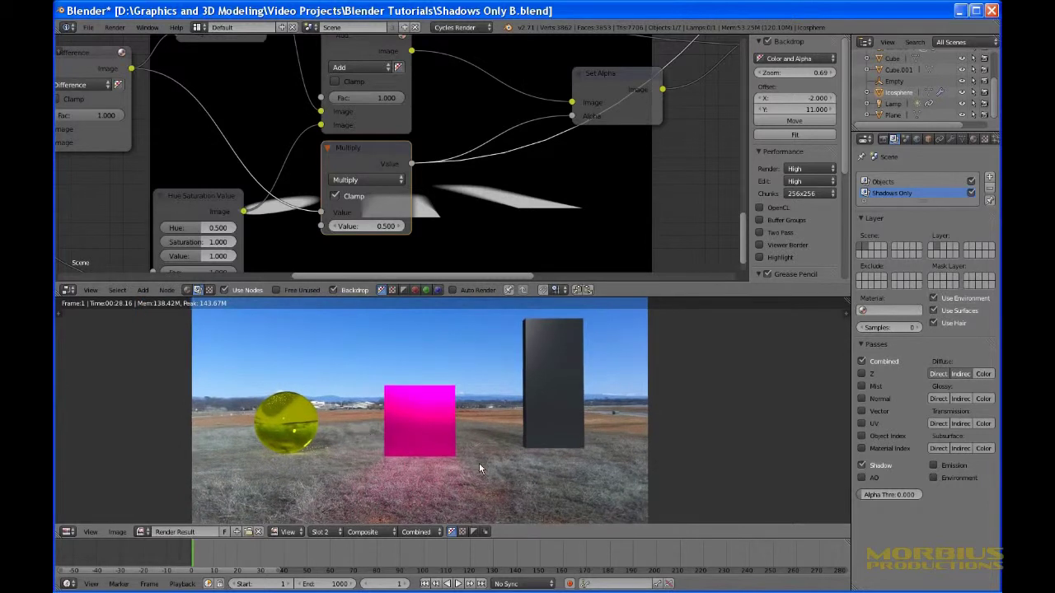
click(367, 225)
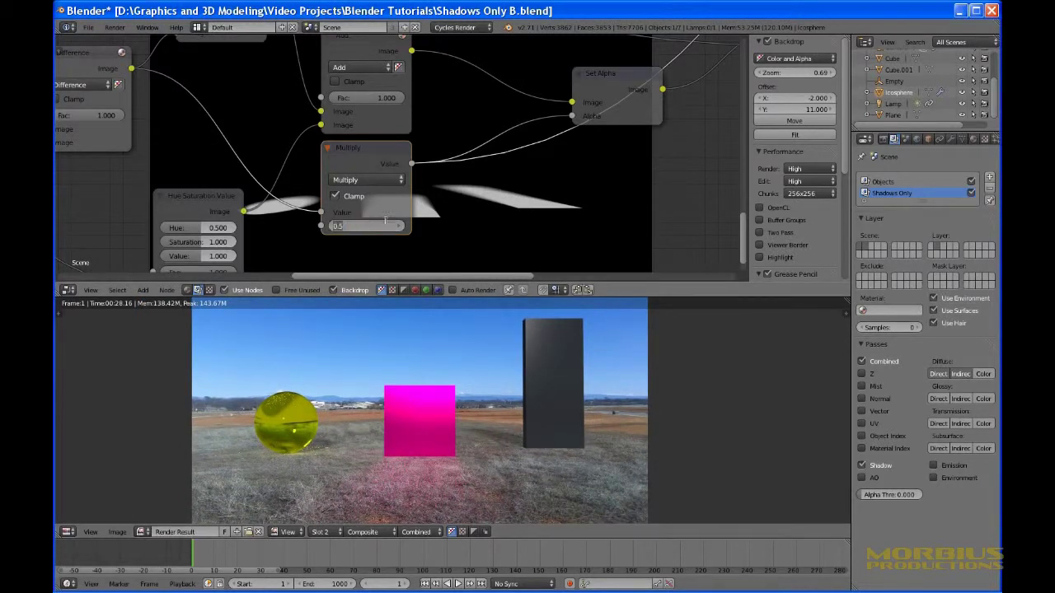
key(BackSpace)
text(.7)
key(Return)
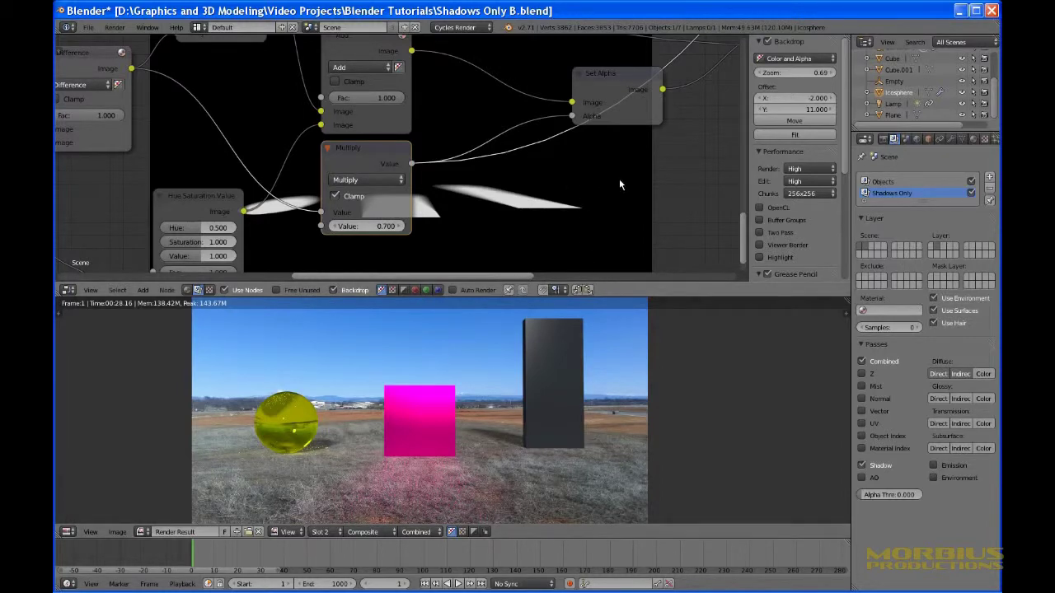
Preview the Set Alpha node's output in the backdrop, followed by the output of the Add node that feeds it.
middle_drag(619, 178, 379, 219)
scroll(375, 214, down, 3)
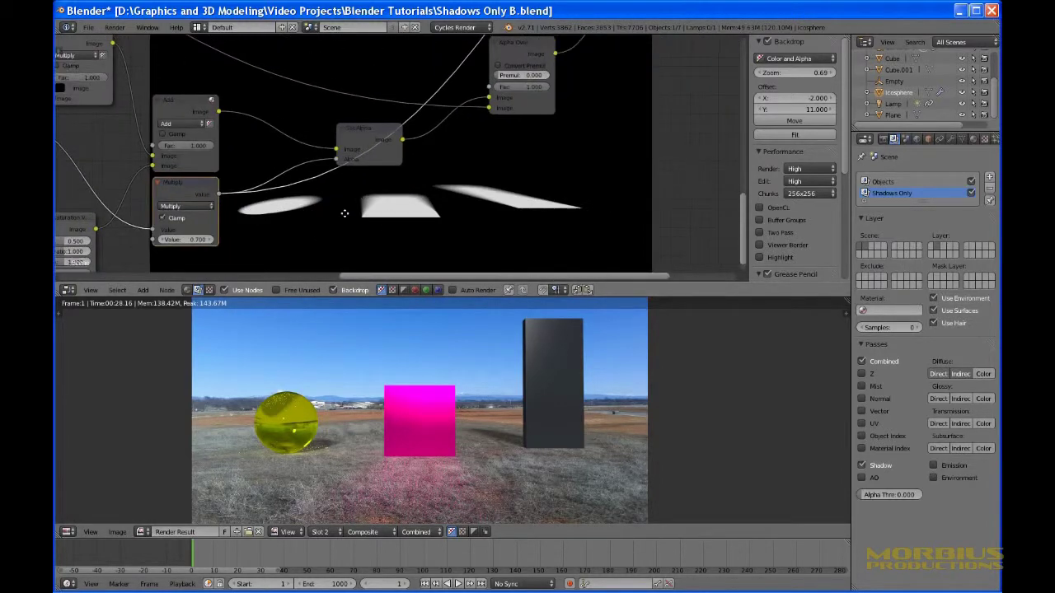
drag(346, 149, 350, 140)
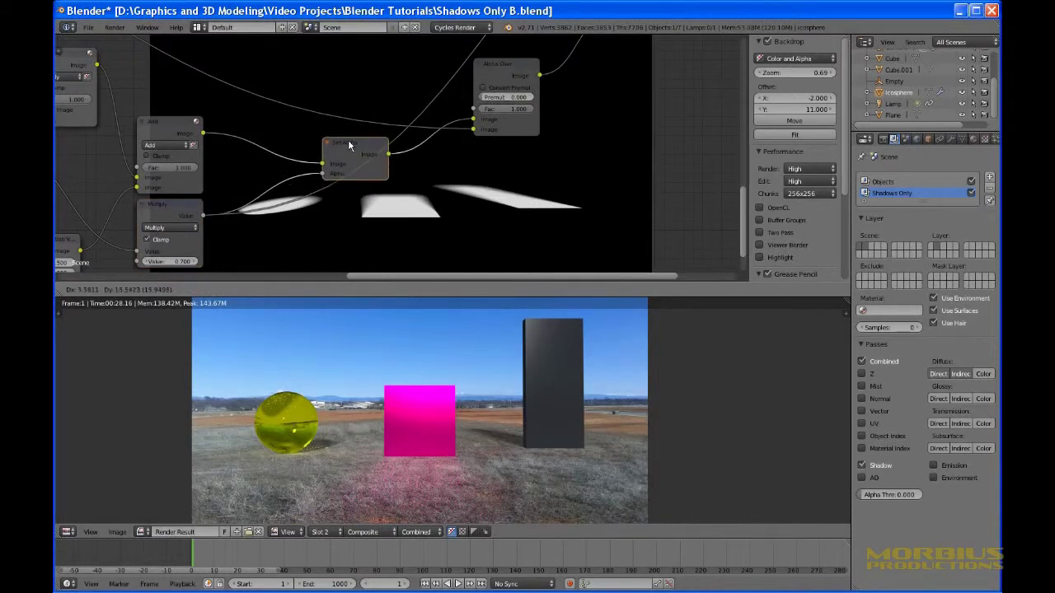
ctrl+shift+click(350, 140)
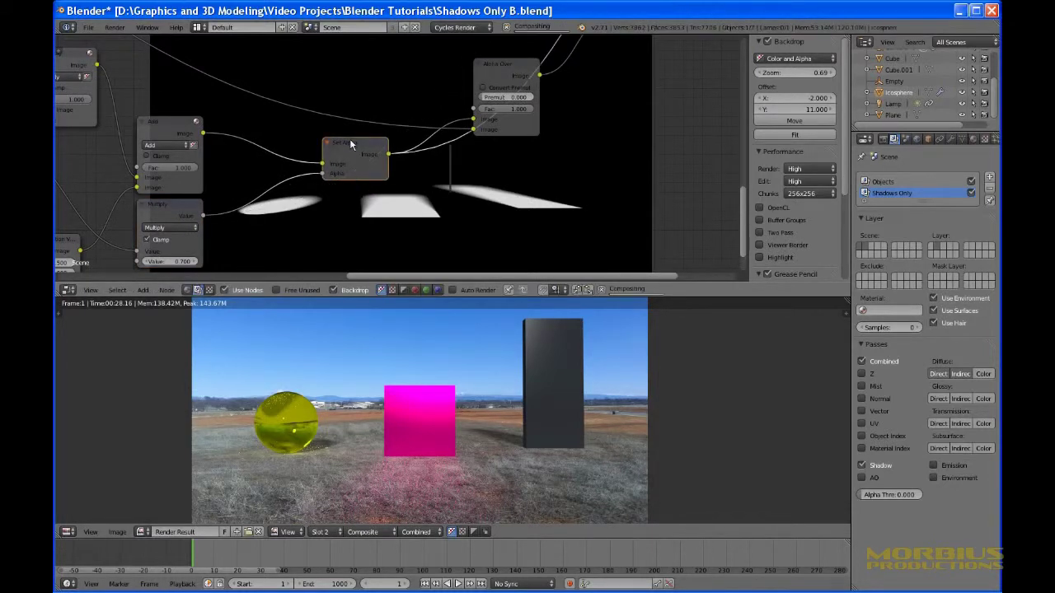
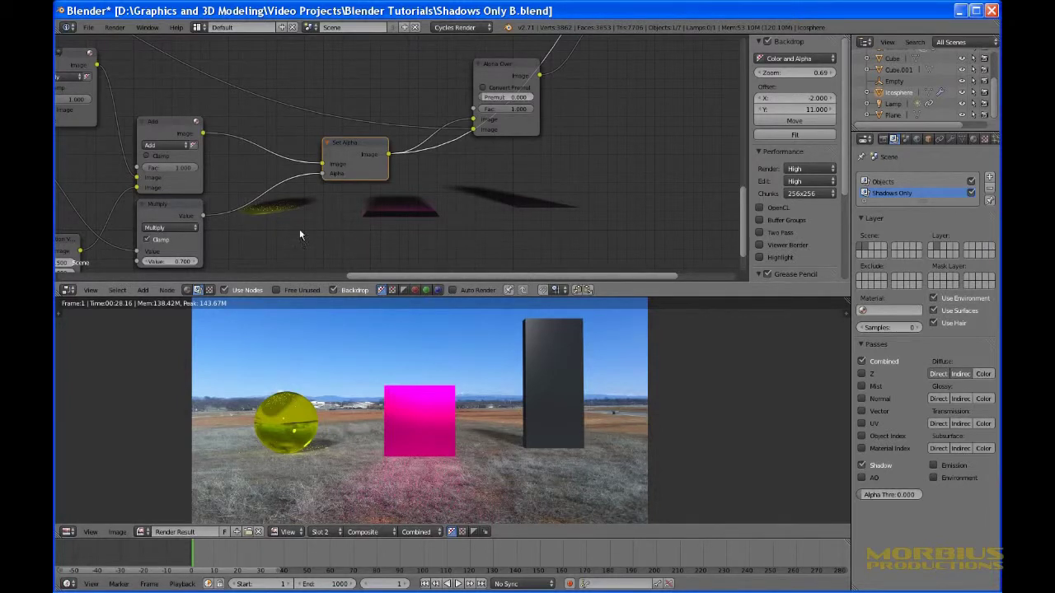
middle_drag(302, 231, 397, 210)
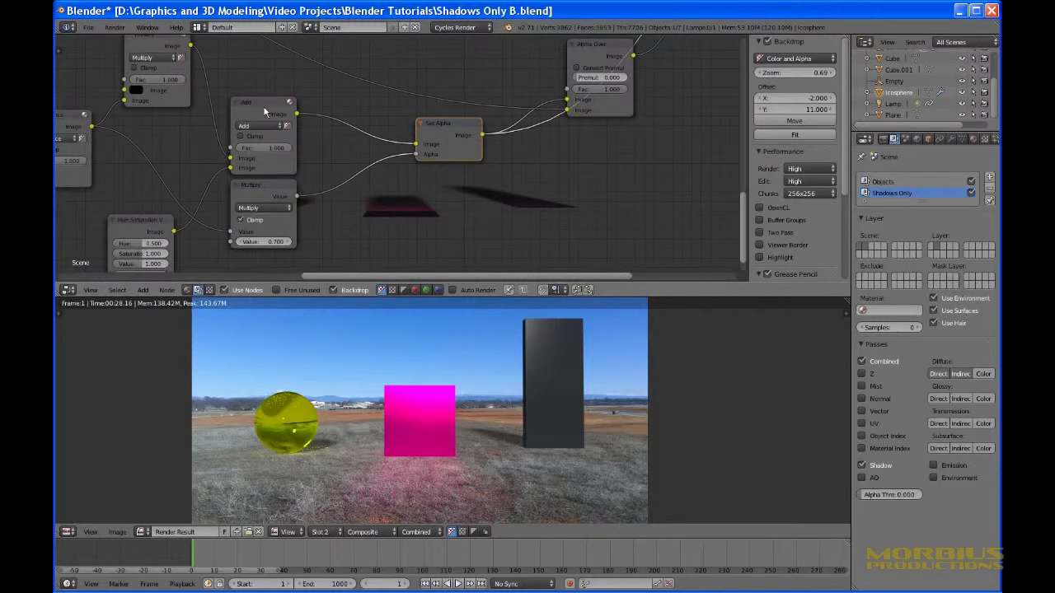
ctrl+shift+click(265, 111)
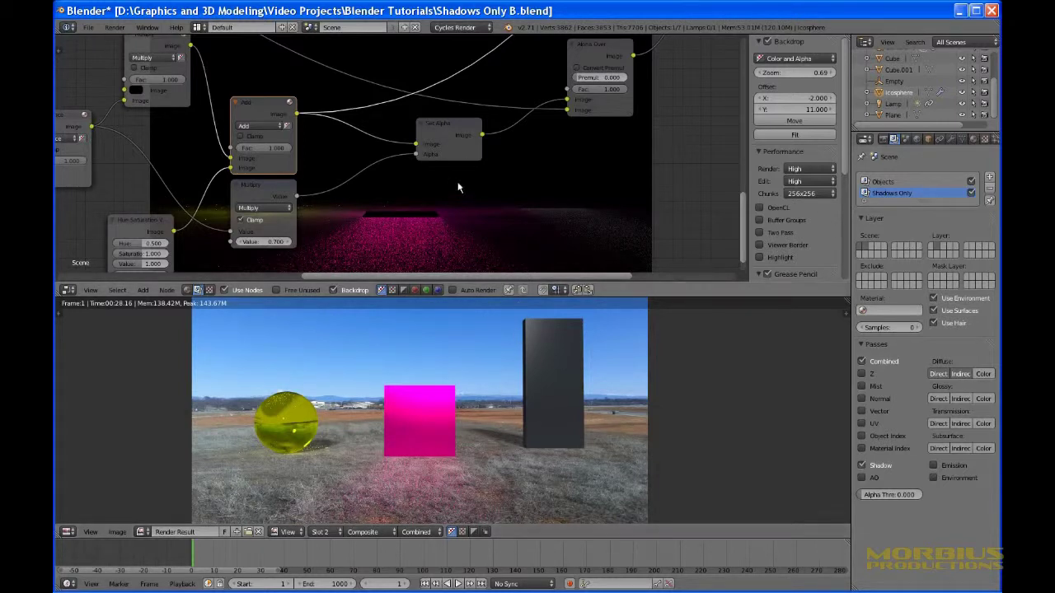
Try a dark red with R 0.202 as the Multiply mix node's image colour, and return it to black.
click(138, 91)
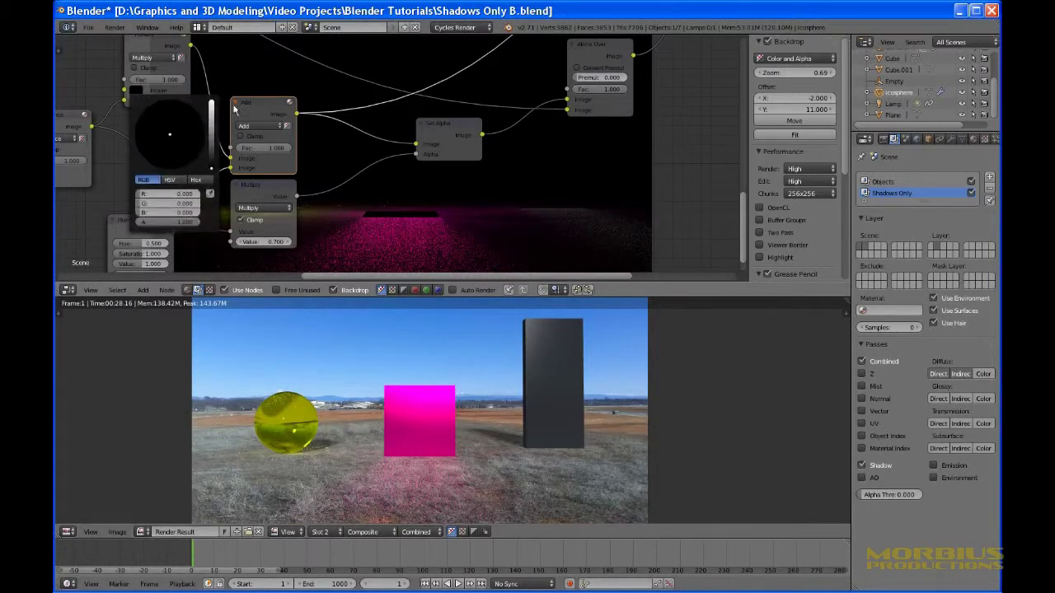
drag(157, 194, 162, 197)
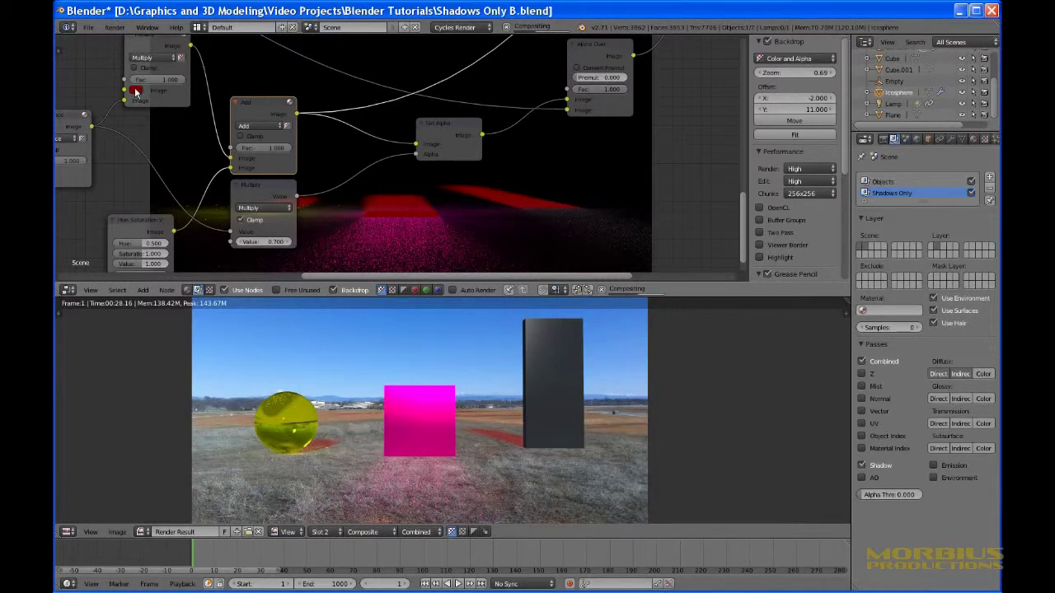
click(138, 96)
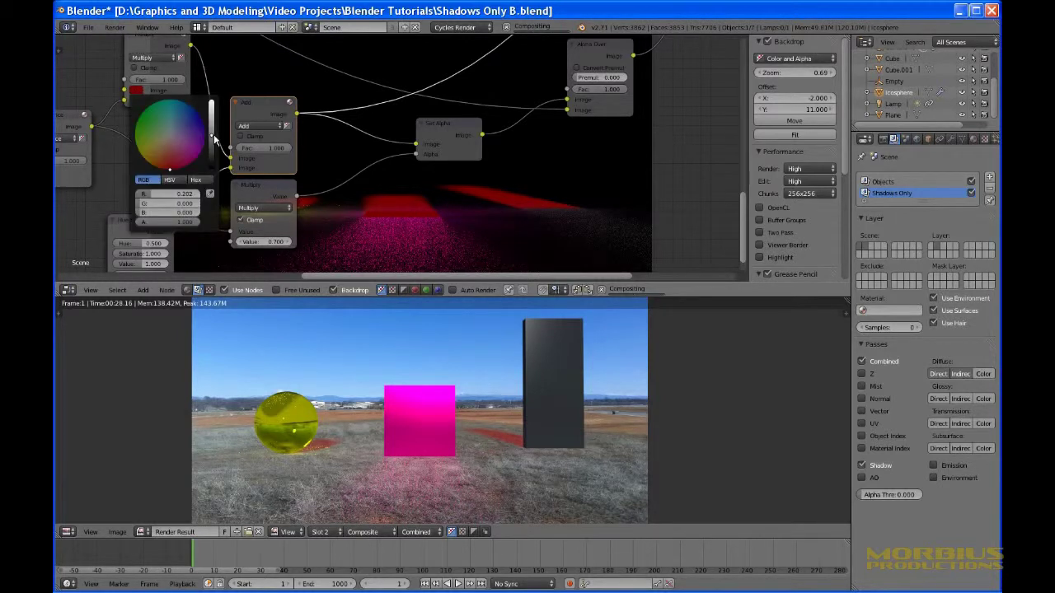
drag(213, 154, 211, 174)
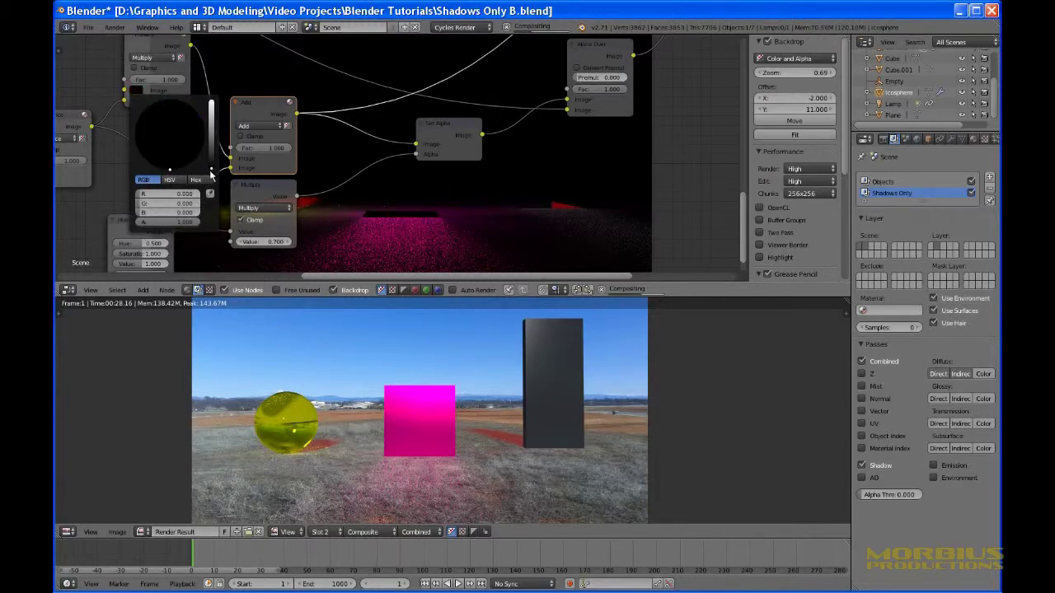
Preview the Alpha Over node that combines the Set Alpha shadows with the objects in the backdrop.
middle_drag(609, 196, 461, 245)
scroll(449, 213, up, 2)
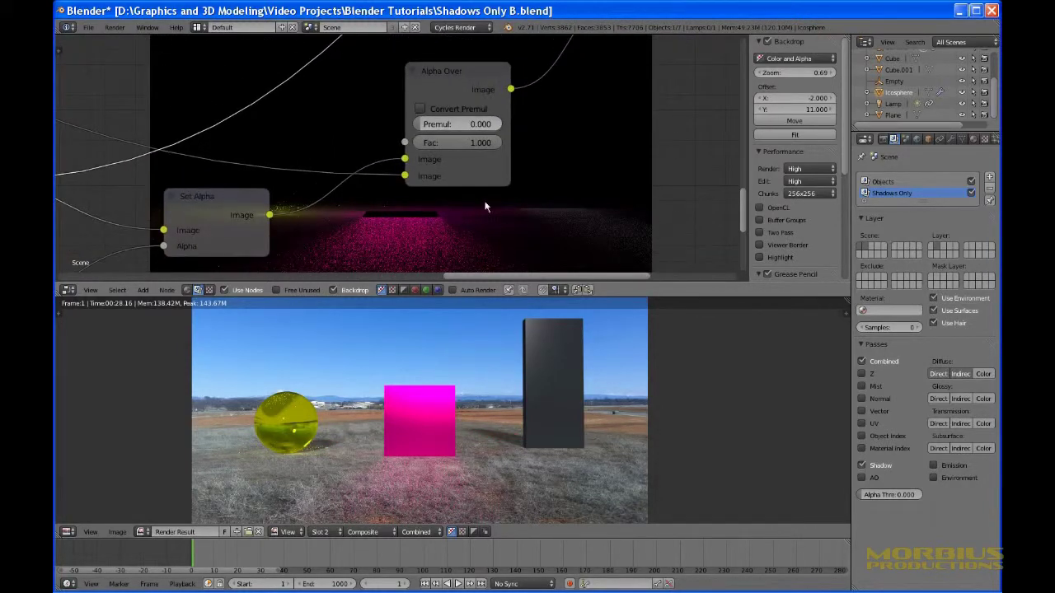
scroll(558, 199, down, 4)
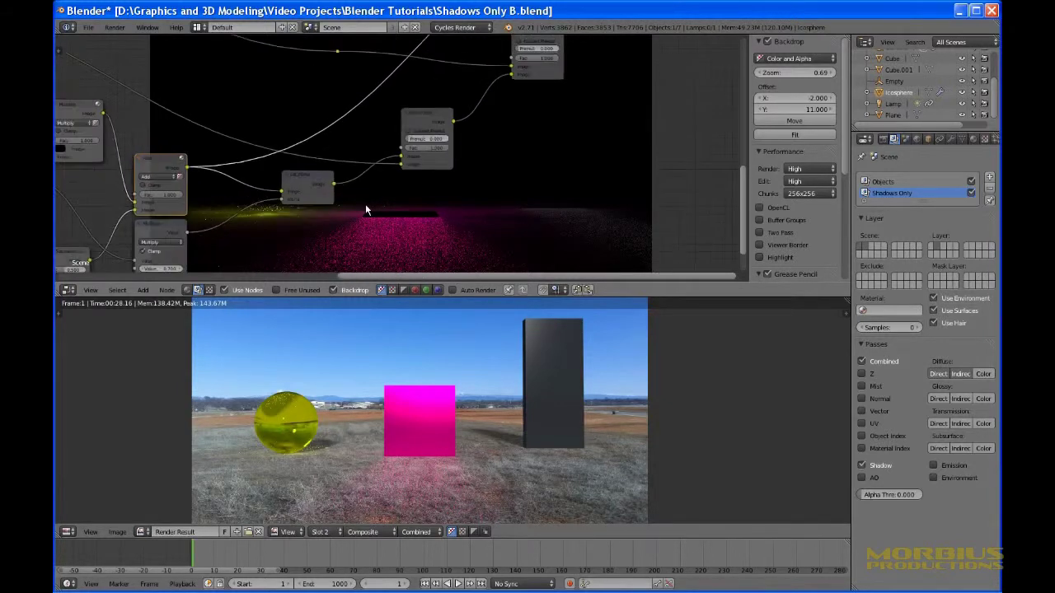
middle_drag(365, 203, 362, 232)
drag(307, 197, 300, 192)
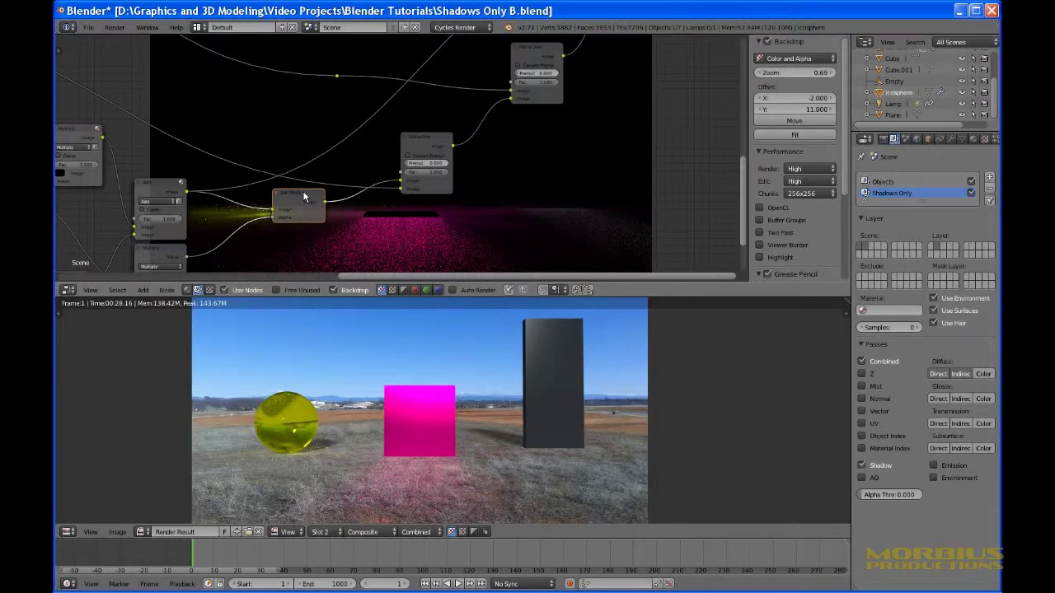
ctrl+shift+click(421, 145)
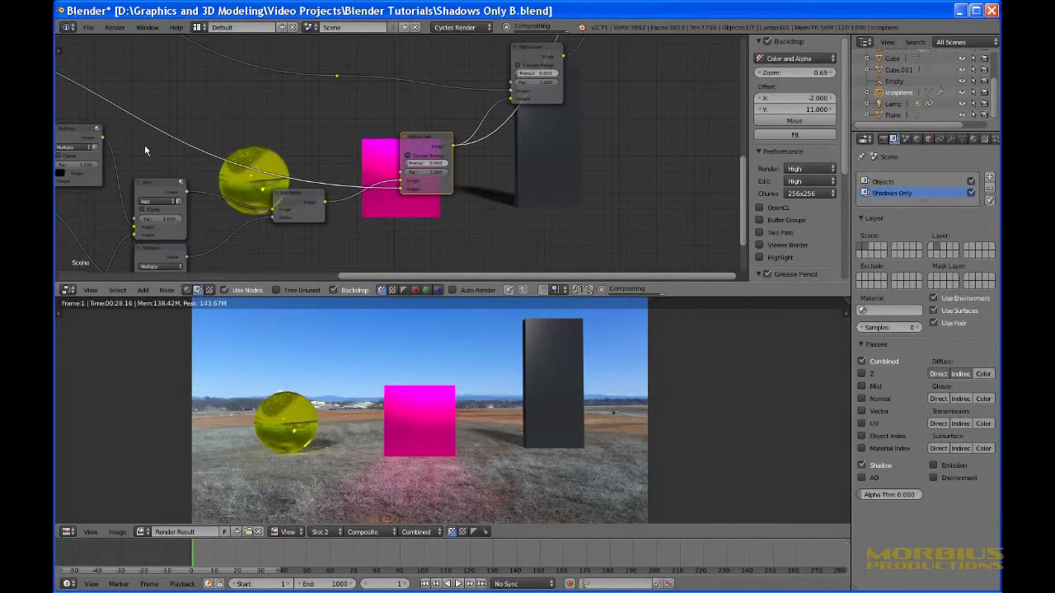
Examine the whole node network and how the two Alpha Over nodes lead to the Composite and Viewer outputs.
middle_drag(386, 188, 497, 190)
scroll(497, 191, down, 4)
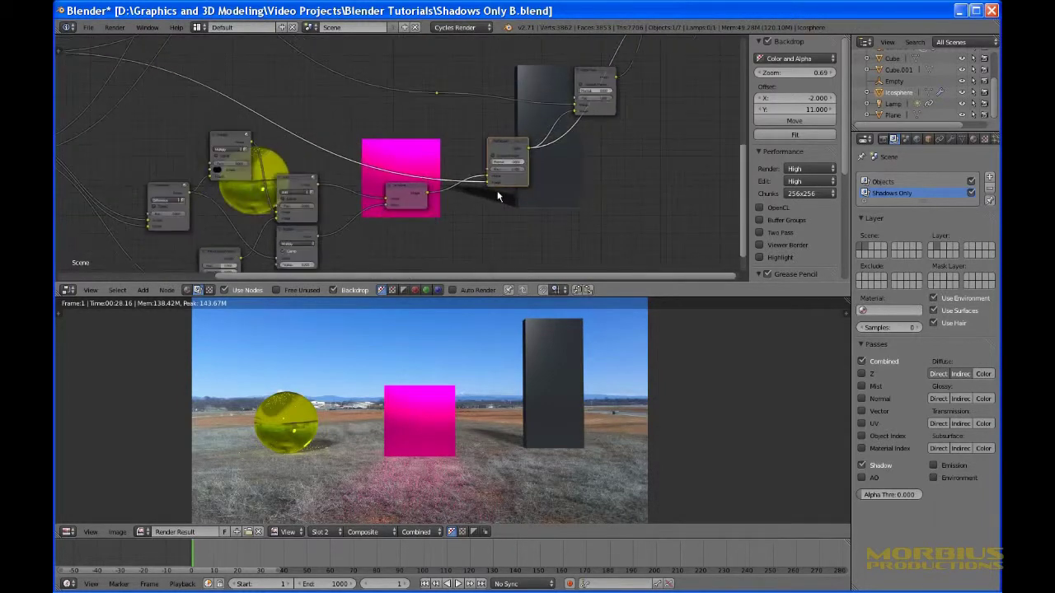
scroll(497, 194, down, 4)
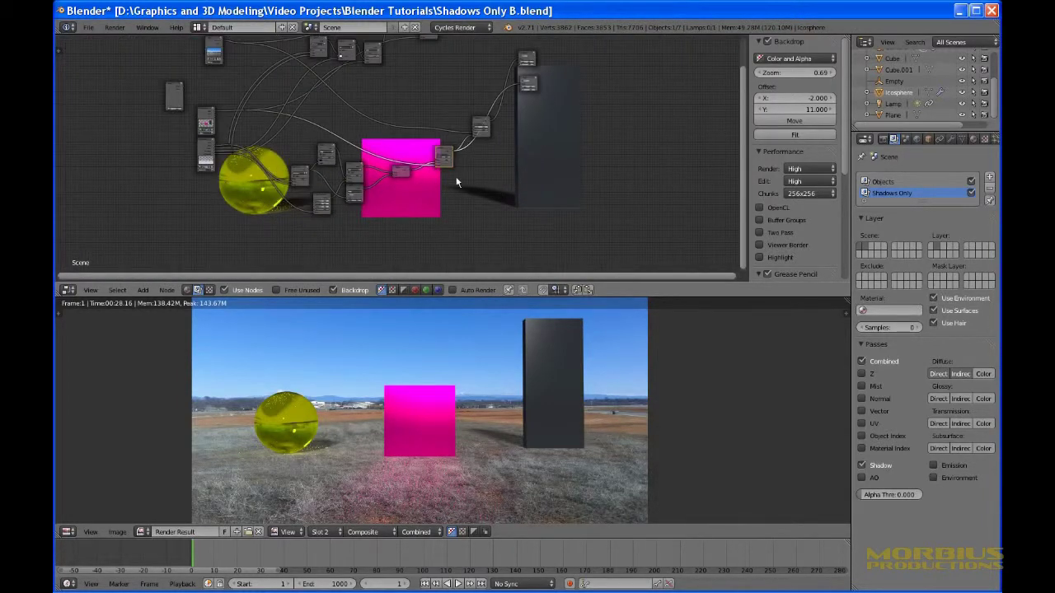
middle_drag(468, 194, 366, 207)
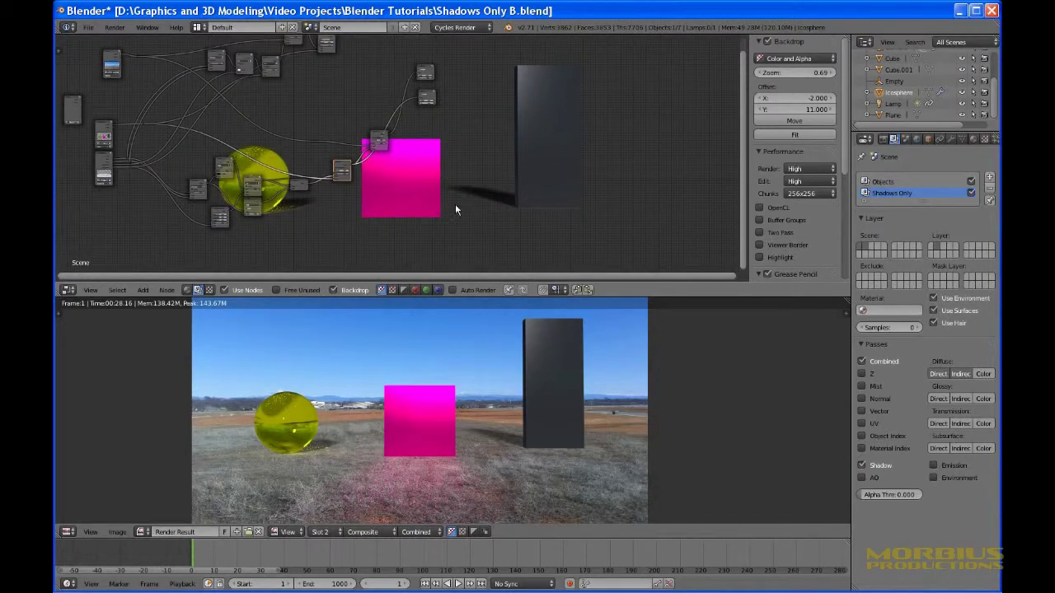
middle_drag(408, 154, 386, 149)
scroll(383, 165, up, 5)
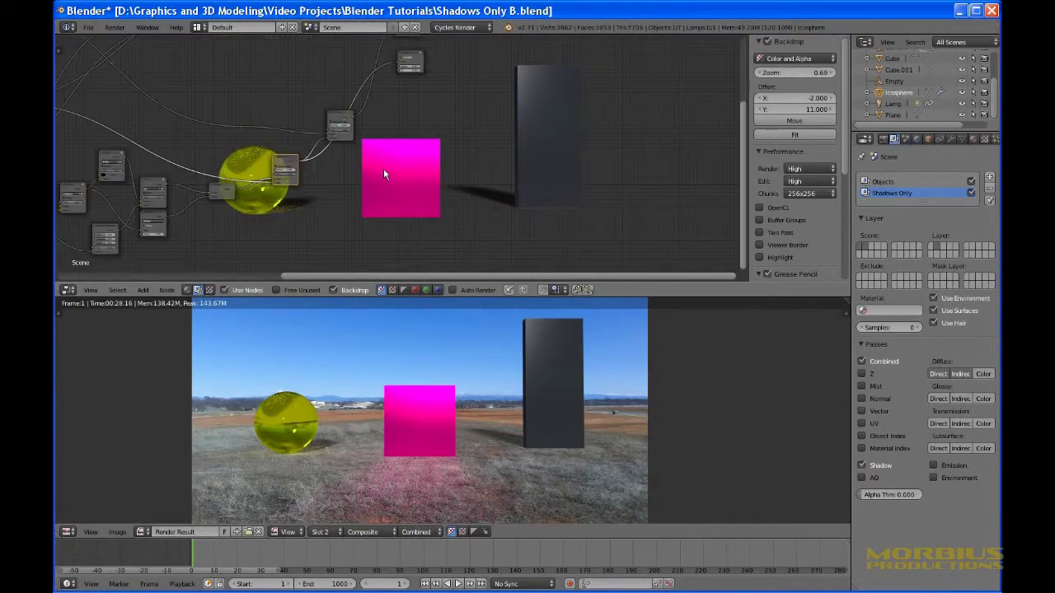
scroll(383, 173, up, 3)
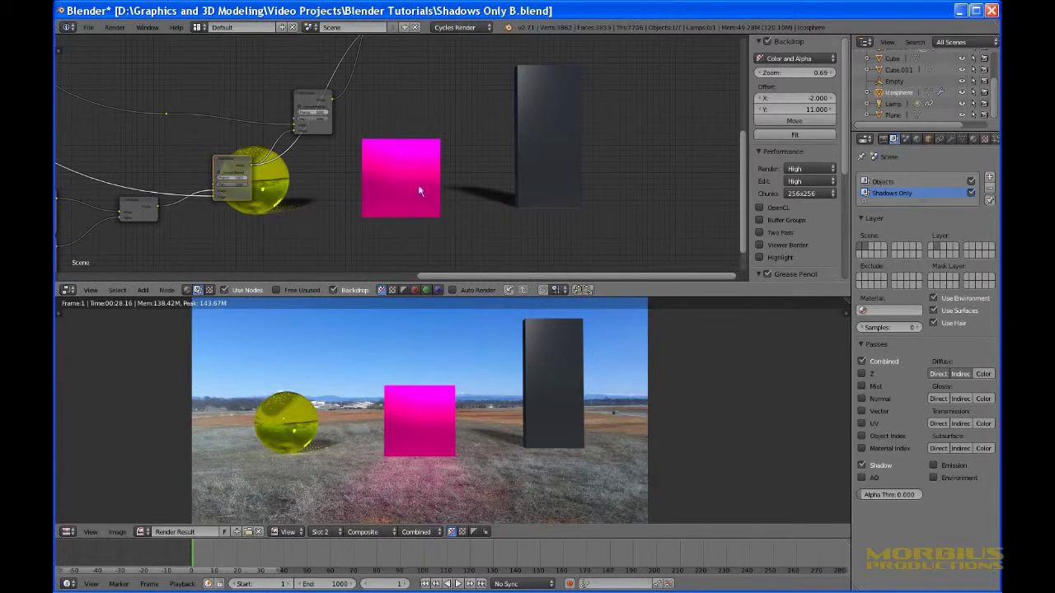
middle_drag(405, 87, 461, 232)
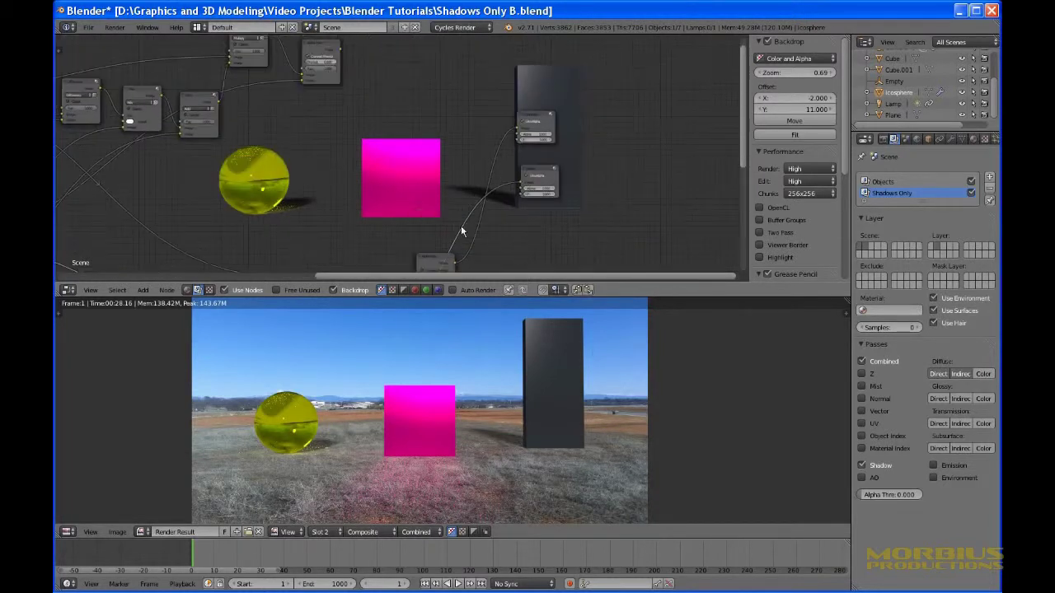
middle_drag(366, 186, 401, 101)
scroll(390, 113, up, 2)
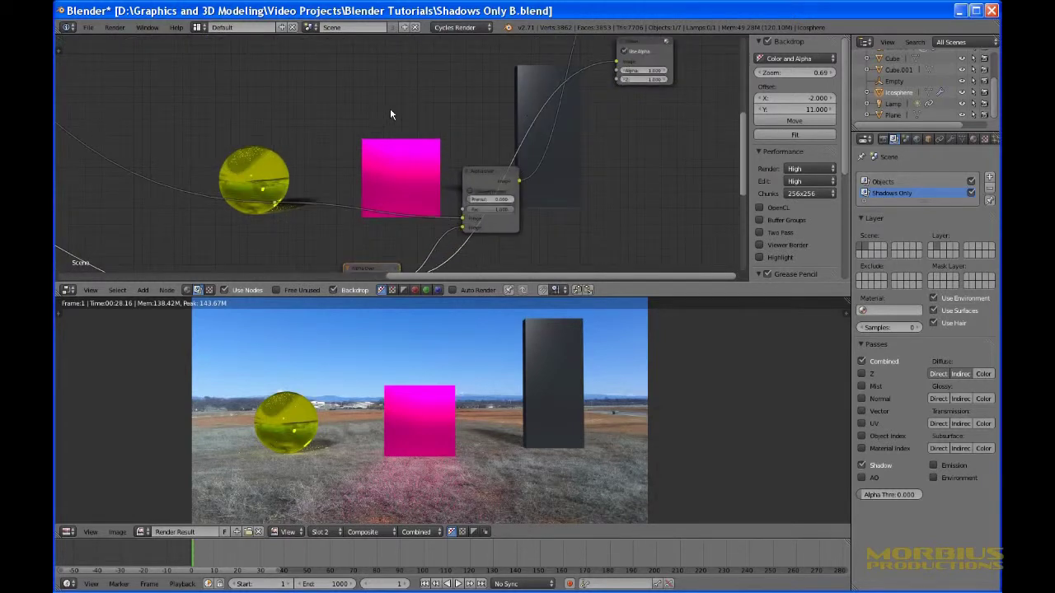
Move the background photo's Alpha Over node away from the objects-and-shadows Alpha Over node, and select the latter.
middle_drag(528, 196, 478, 172)
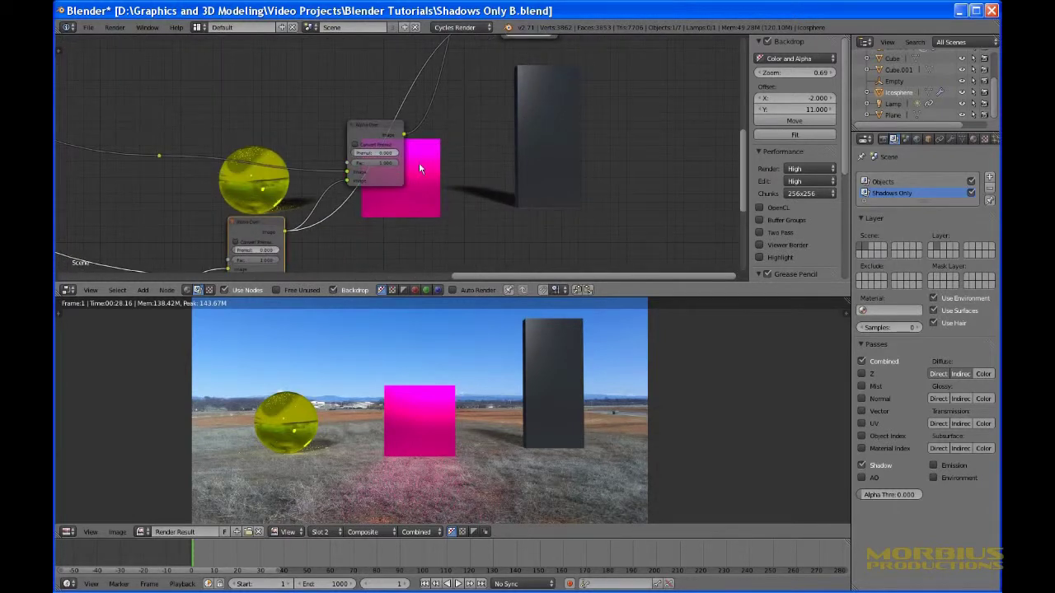
middle_drag(476, 208, 515, 171)
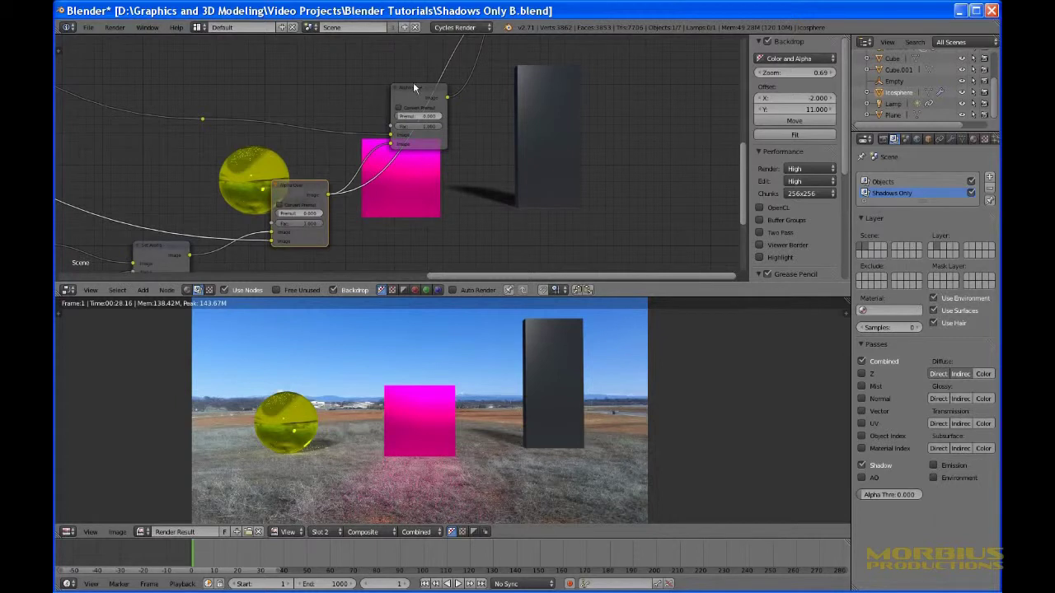
drag(414, 87, 359, 69)
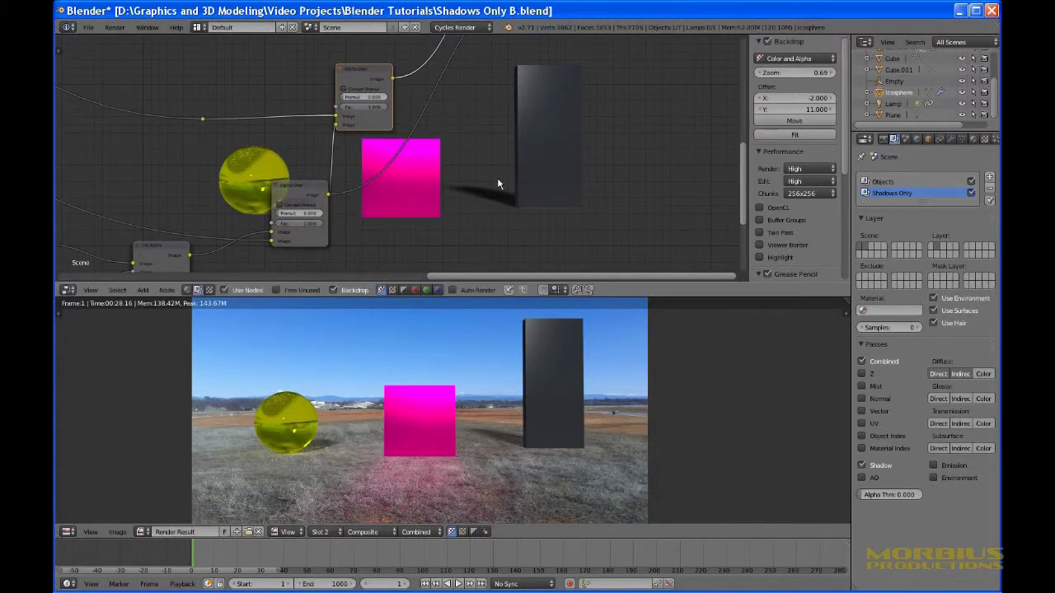
click(296, 191)
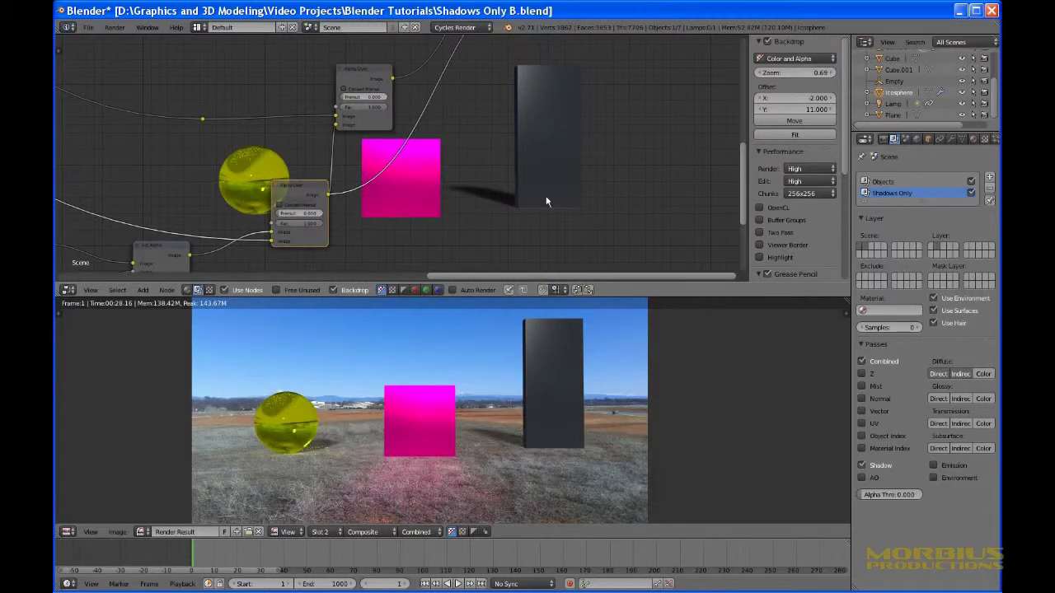
Disconnect the background Alpha Over node from the Composite output and link the objects-and-shadows Alpha Over node's Image to it instead.
middle_drag(522, 131, 424, 249)
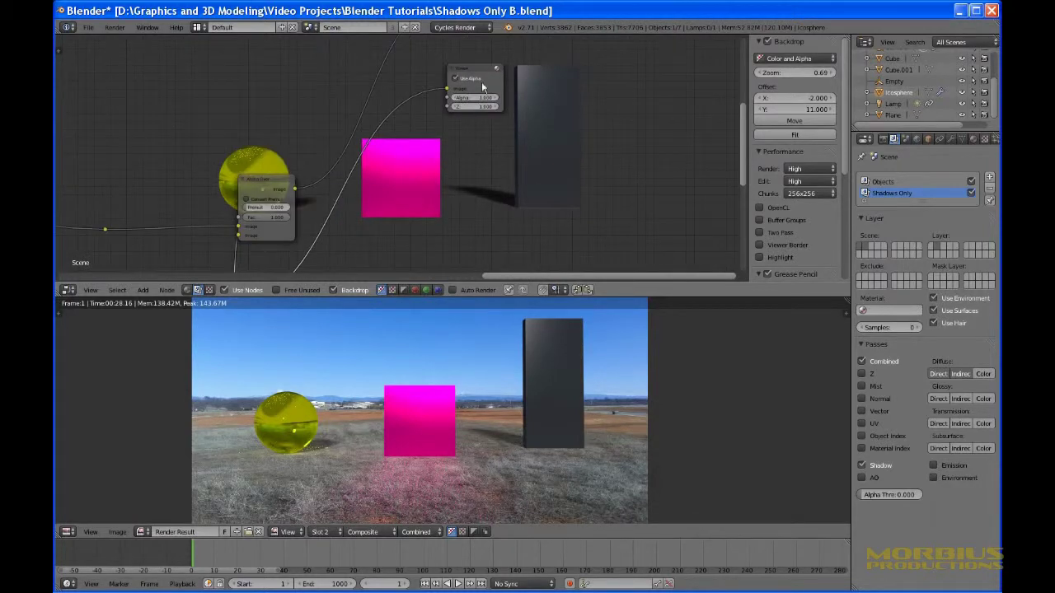
middle_drag(370, 199, 327, 122)
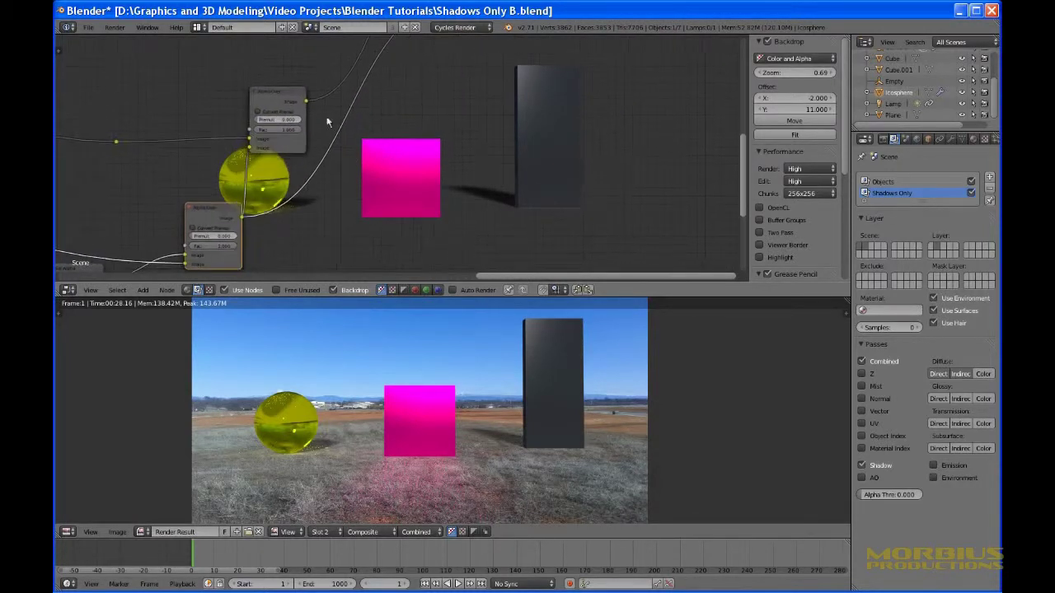
scroll(369, 188, down, 6)
middle_drag(405, 168, 404, 196)
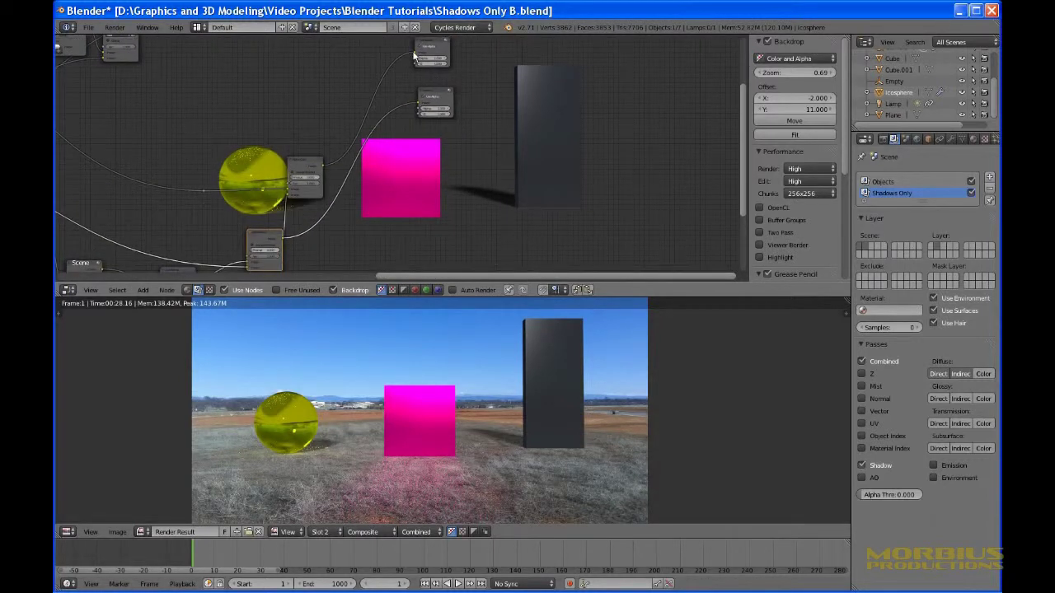
drag(416, 56, 340, 116)
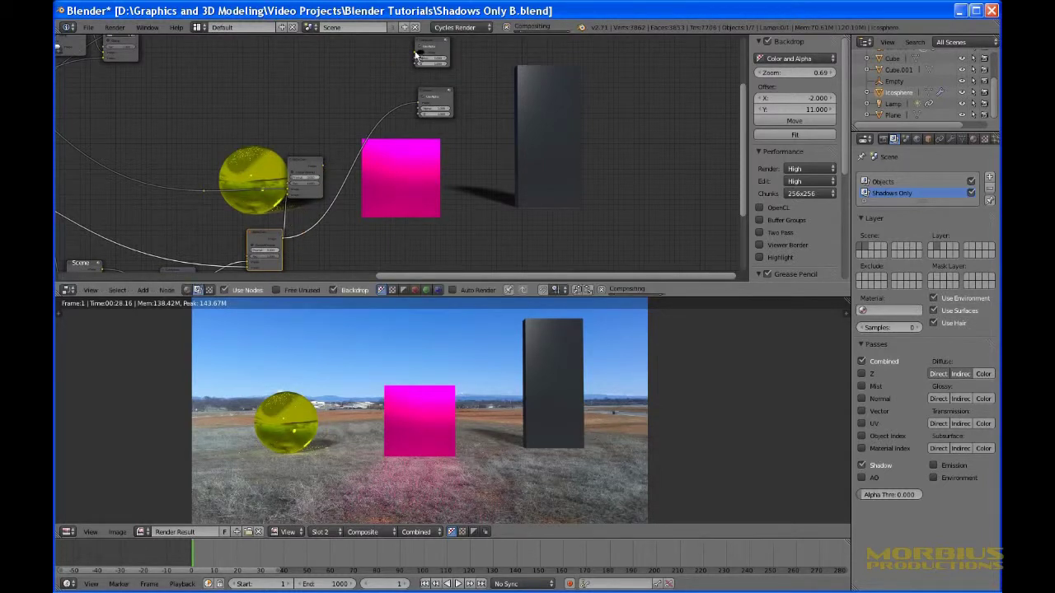
drag(415, 53, 282, 231)
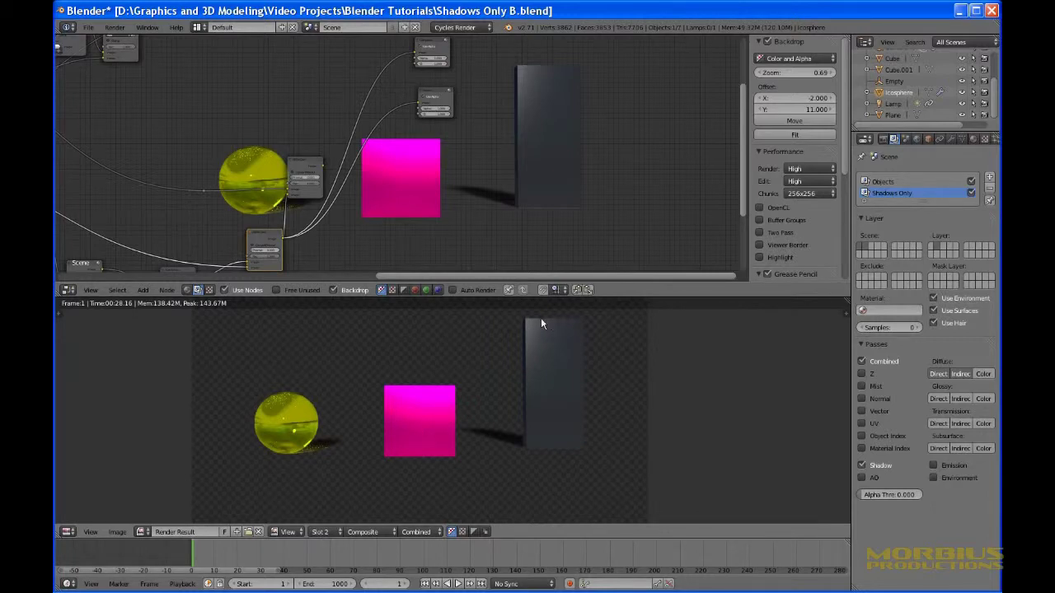
middle_drag(289, 277, 503, 192)
scroll(494, 200, up, 4)
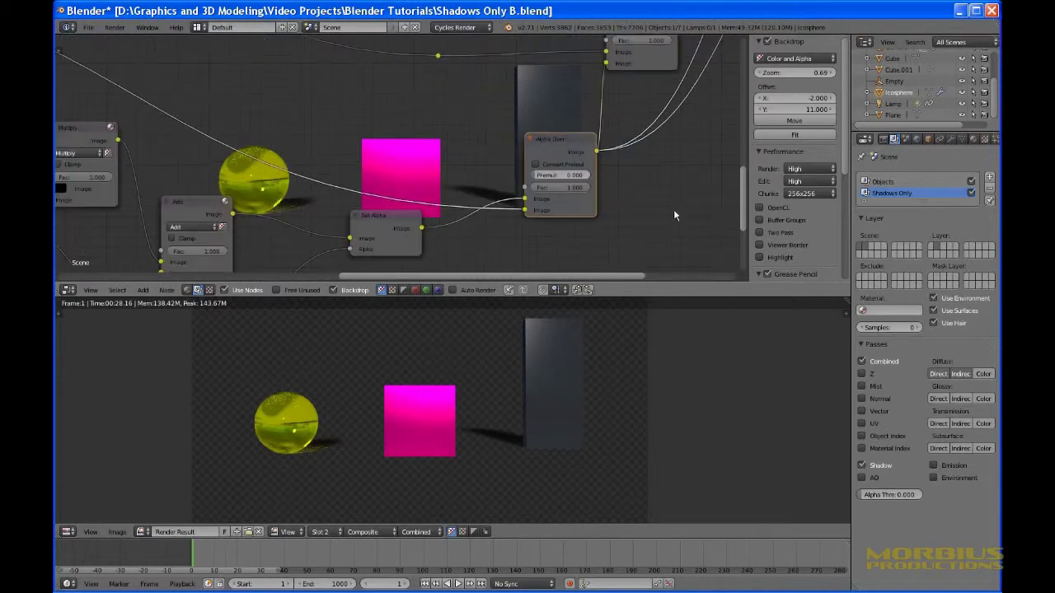
middle_drag(688, 178, 540, 178)
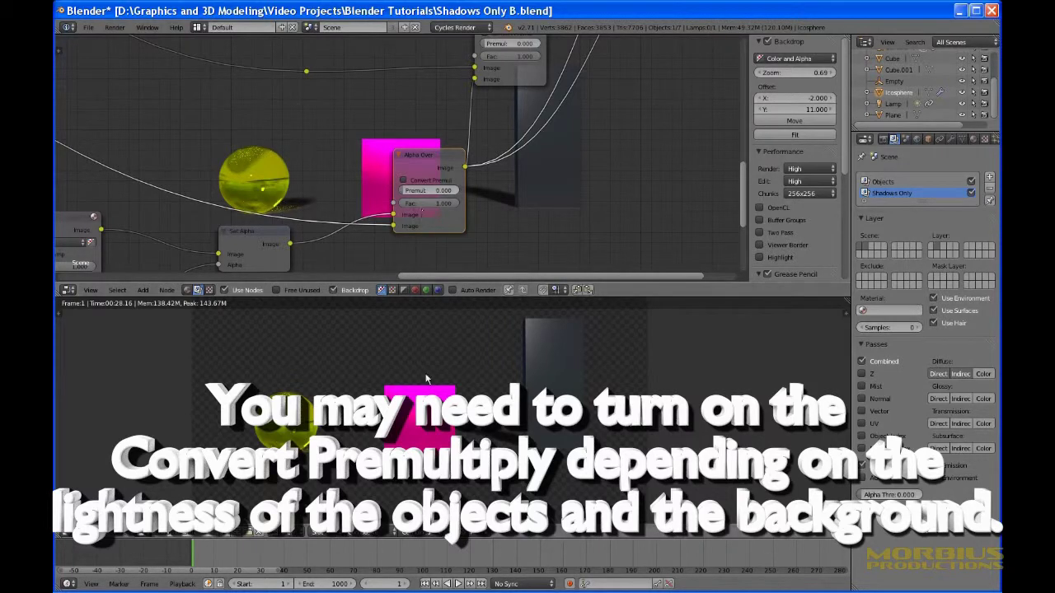
Examine the magenta cube's edges up close against the transparent background in the render result.
scroll(418, 391, up, 7)
middle_drag(418, 381, 441, 492)
scroll(403, 443, up, 6)
middle_drag(486, 521, 366, 442)
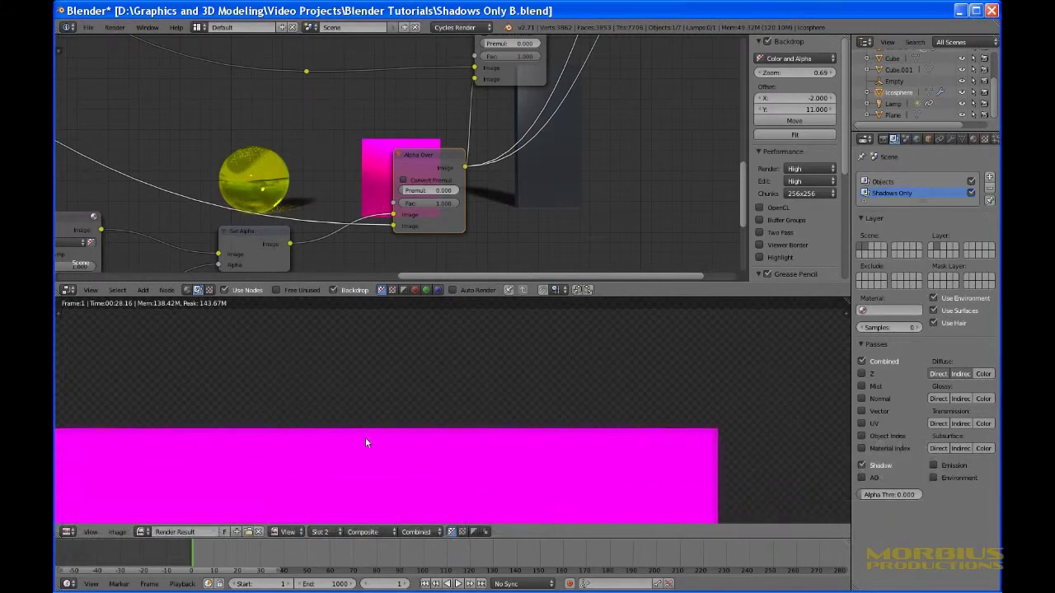
scroll(386, 428, down, 2)
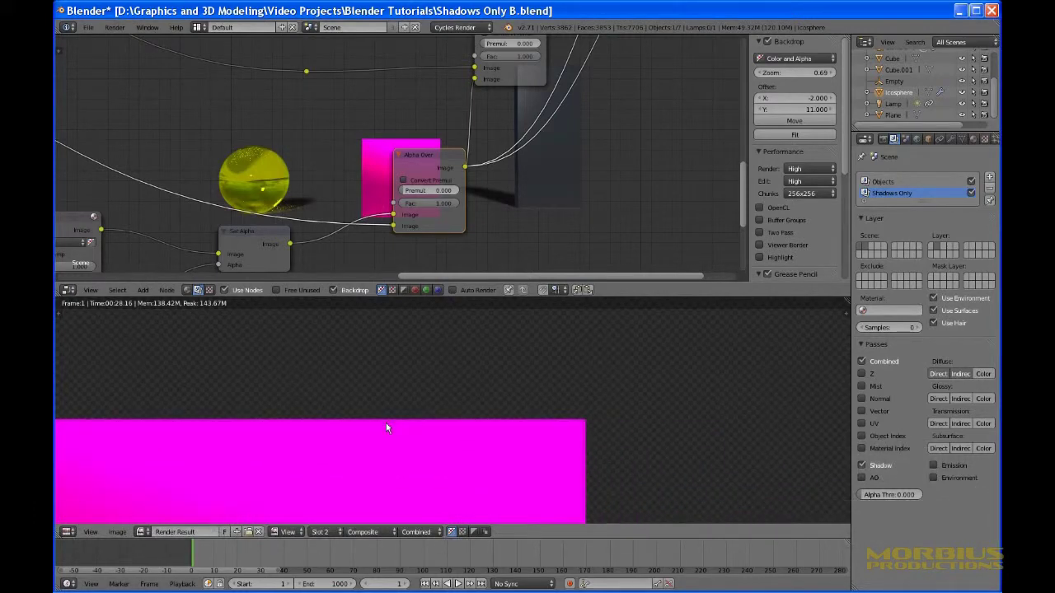
scroll(387, 428, down, 6)
scroll(386, 427, up, 11)
scroll(386, 427, down, 6)
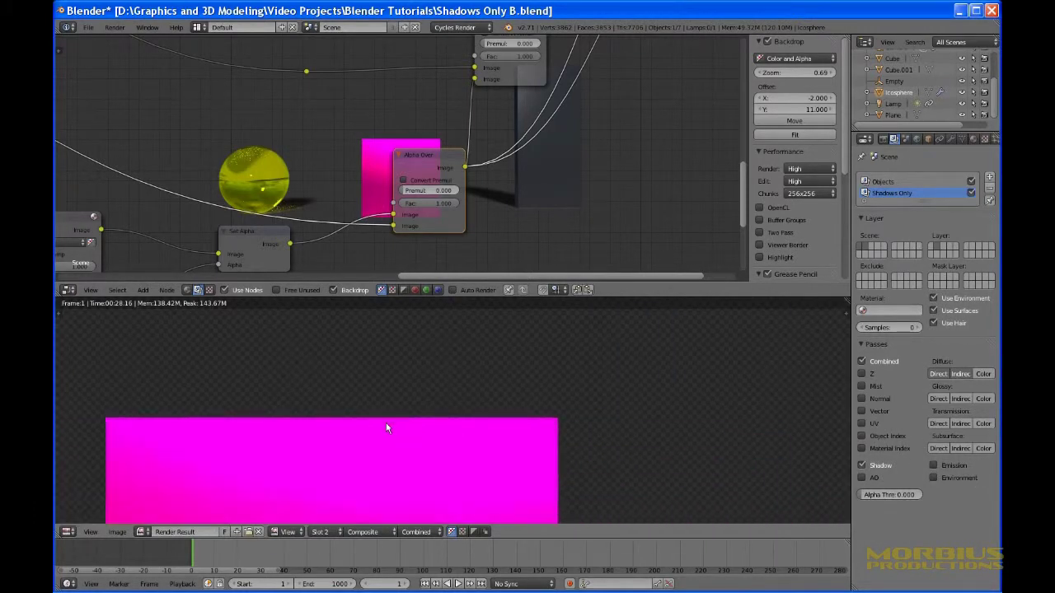
Turn Convert Premul on and back off on the objects-and-shadows Alpha Over node.
click(403, 181)
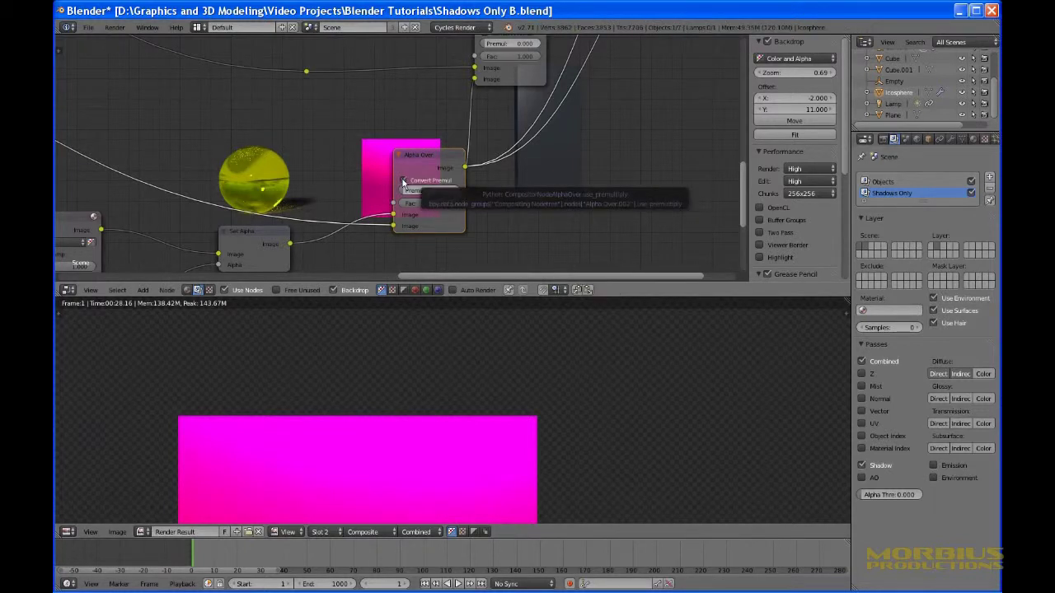
click(404, 180)
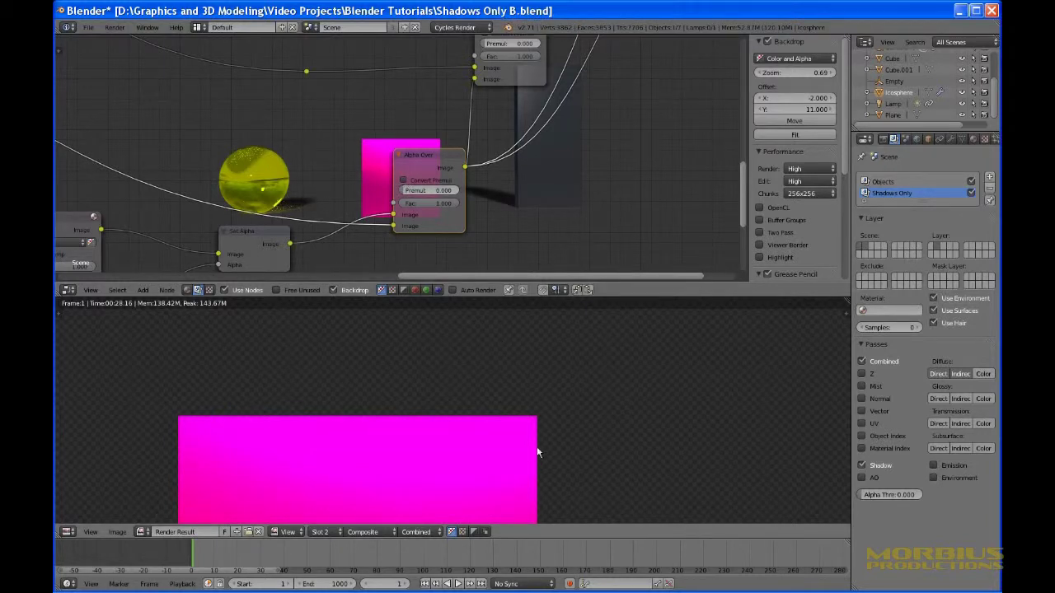
Move the background photo's Alpha Over node higher, clear of the objects-and-shadows Alpha Over node, and preview it in the backdrop.
middle_drag(620, 118, 532, 157)
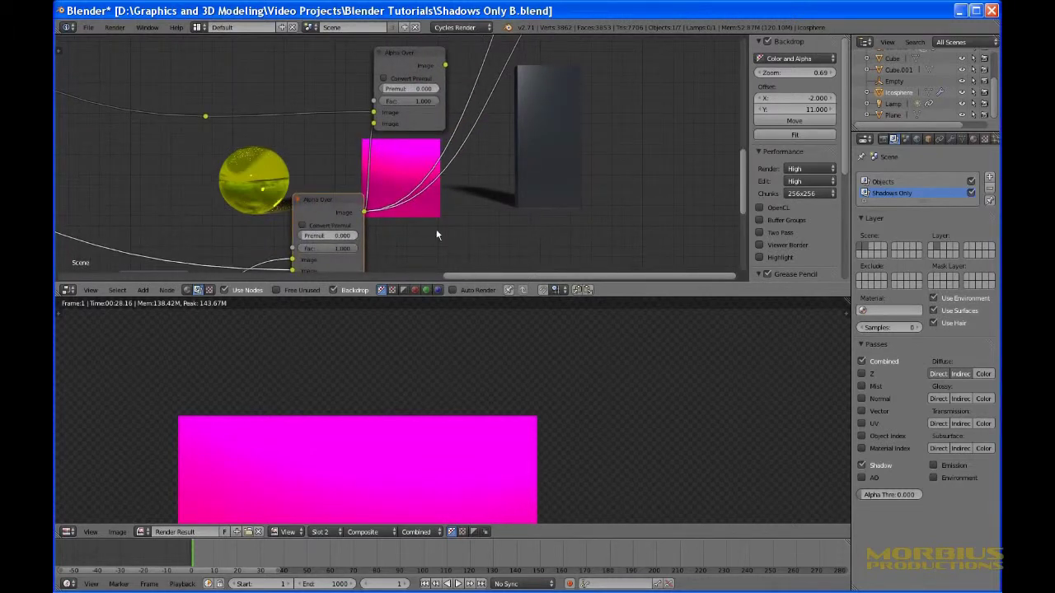
middle_drag(560, 226, 459, 216)
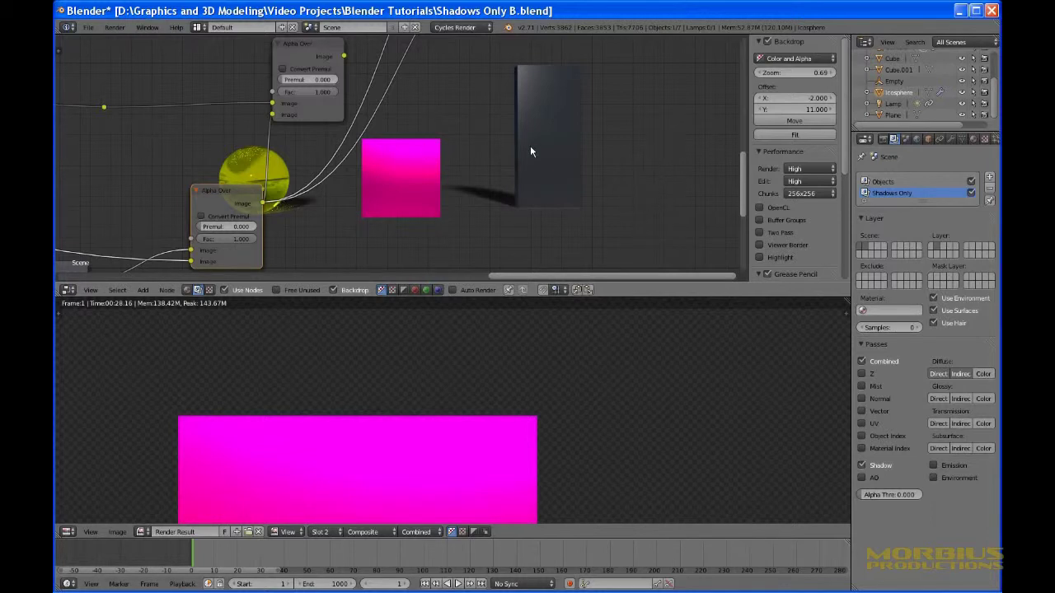
scroll(531, 150, down, 4)
scroll(529, 151, down, 1)
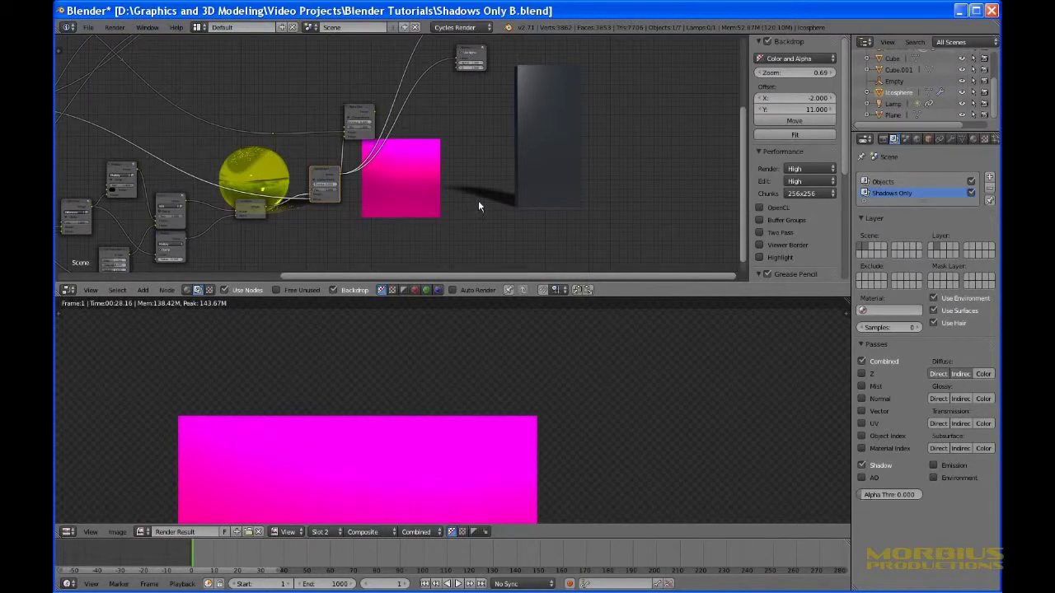
middle_drag(478, 201, 518, 229)
scroll(465, 180, up, 8)
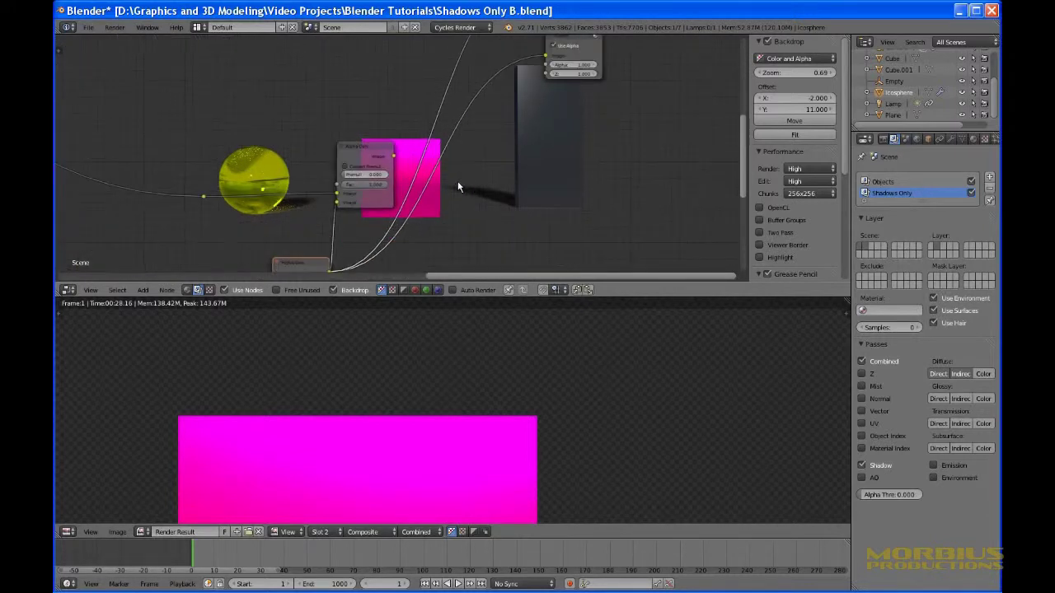
middle_drag(465, 182, 528, 129)
scroll(434, 111, down, 2)
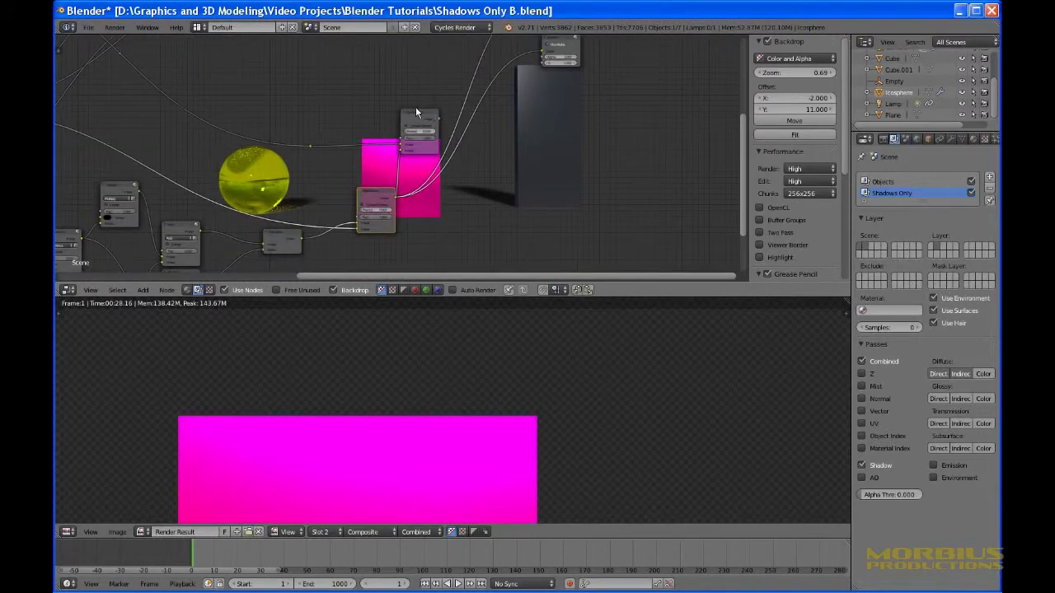
mouse_move(434, 107)
mouse_down()
mouse_move(434, 93)
mouse_move(423, 100)
mouse_up()
ctrl+shift+click(427, 70)
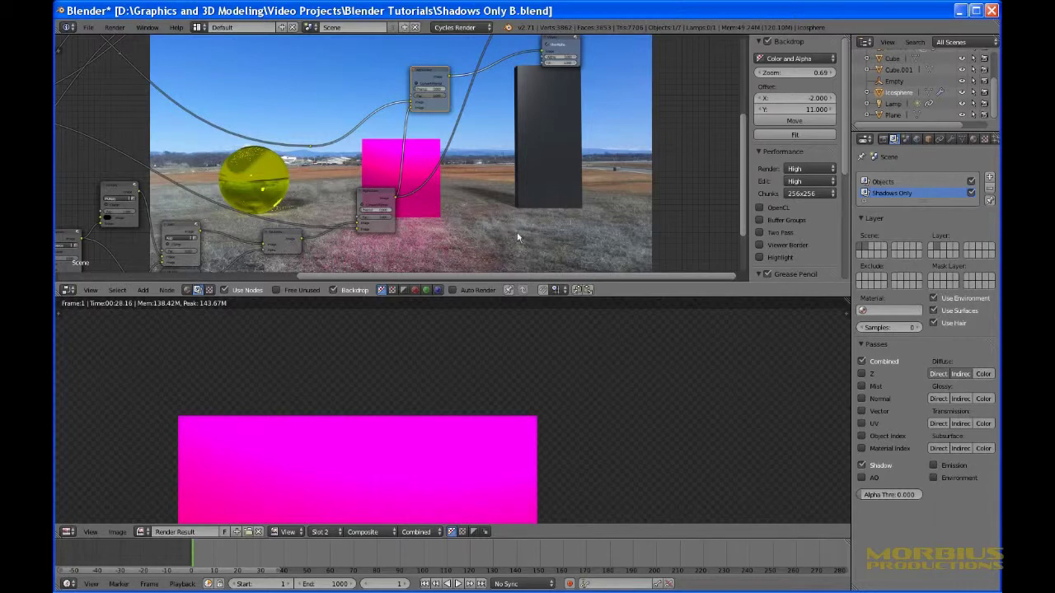
Weaken the coloured indirect light with the Hue Saturation Value node's Value, trying 0.5 before setting it to 0.3.
middle_drag(513, 231, 386, 209)
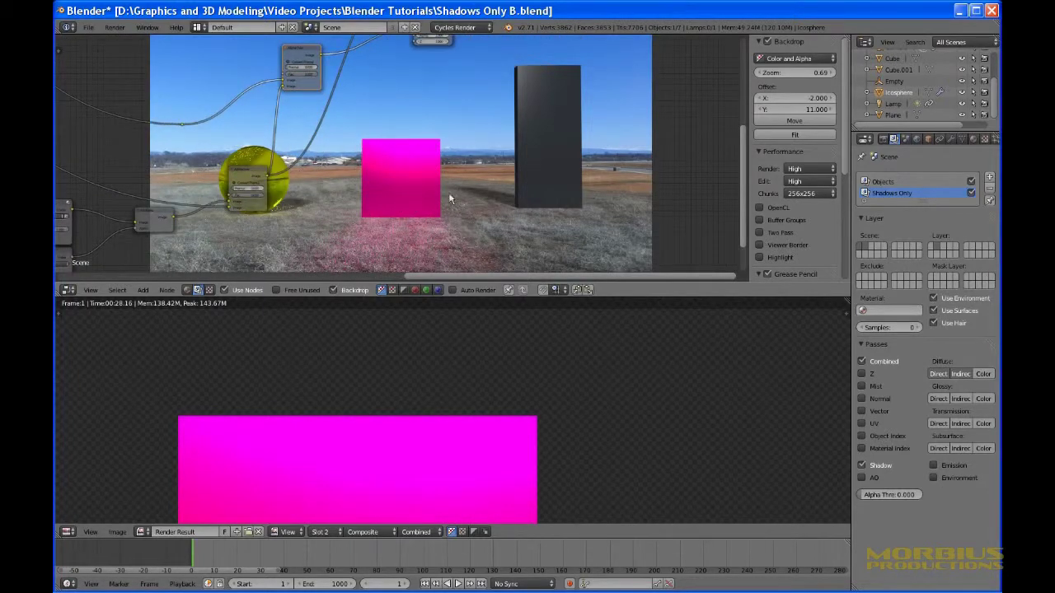
scroll(419, 239, up, 3)
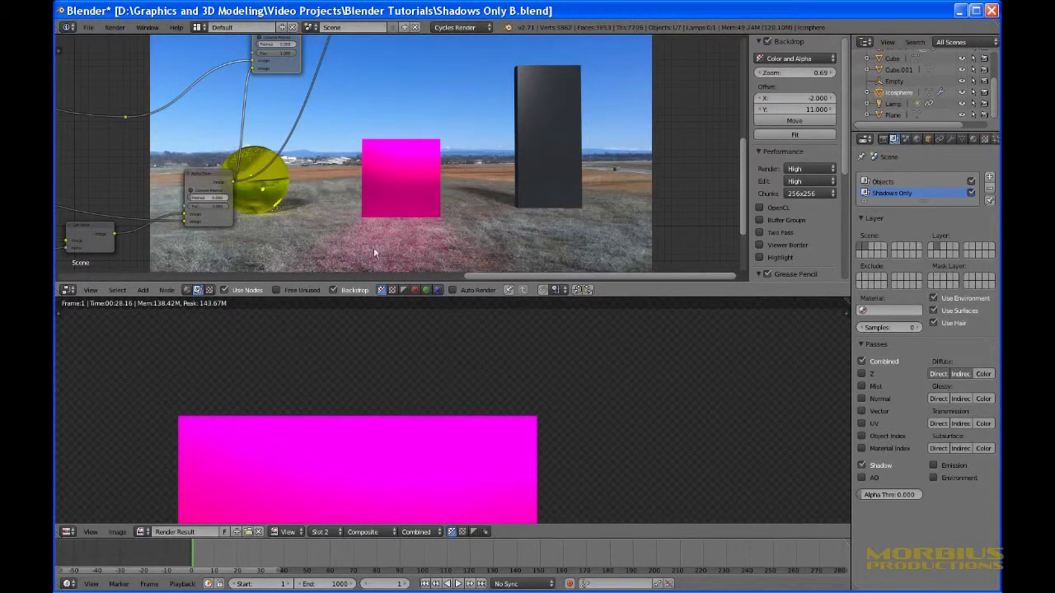
middle_drag(276, 238, 461, 142)
middle_drag(193, 254, 443, 196)
scroll(389, 218, up, 3)
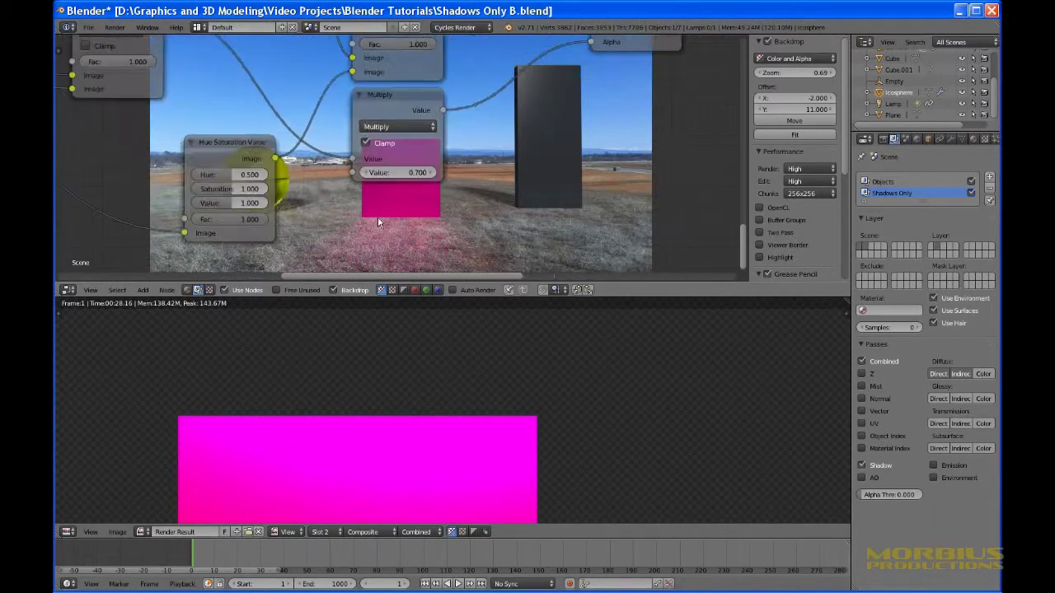
click(229, 203)
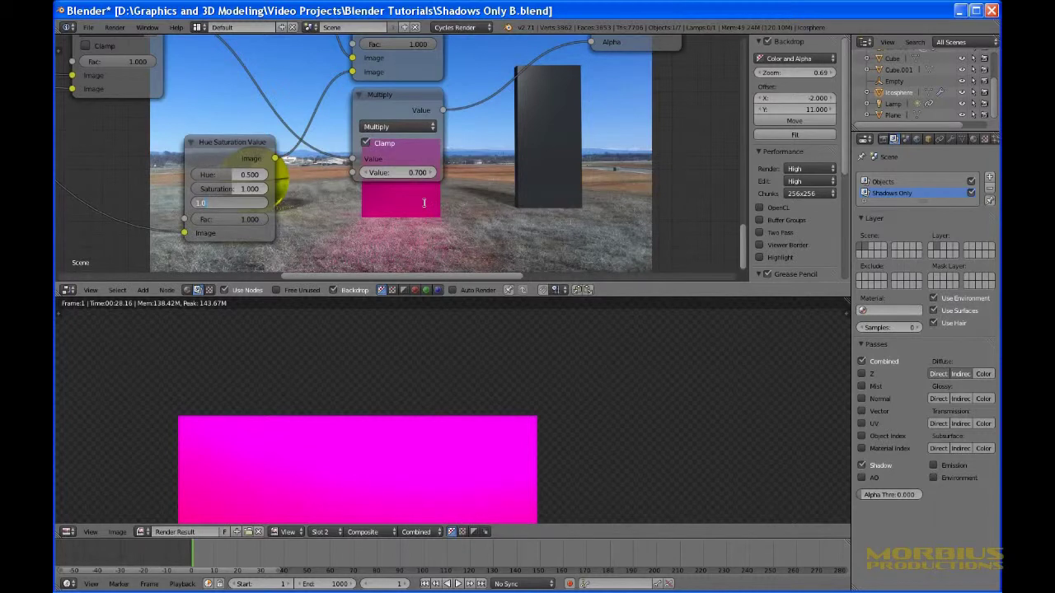
key(BackSpace)
text(.5)
key(Return)
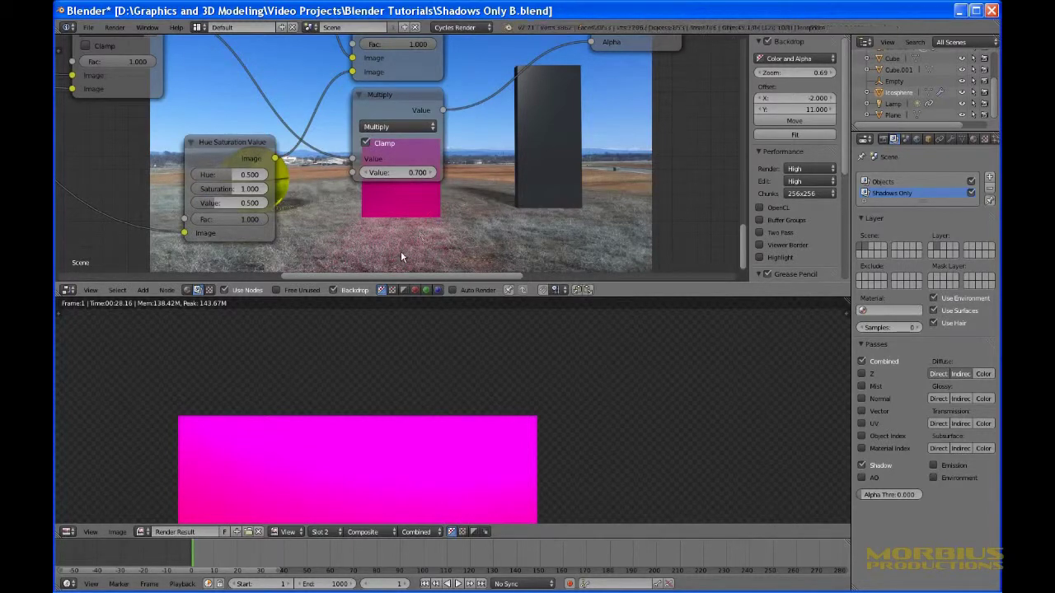
click(236, 202)
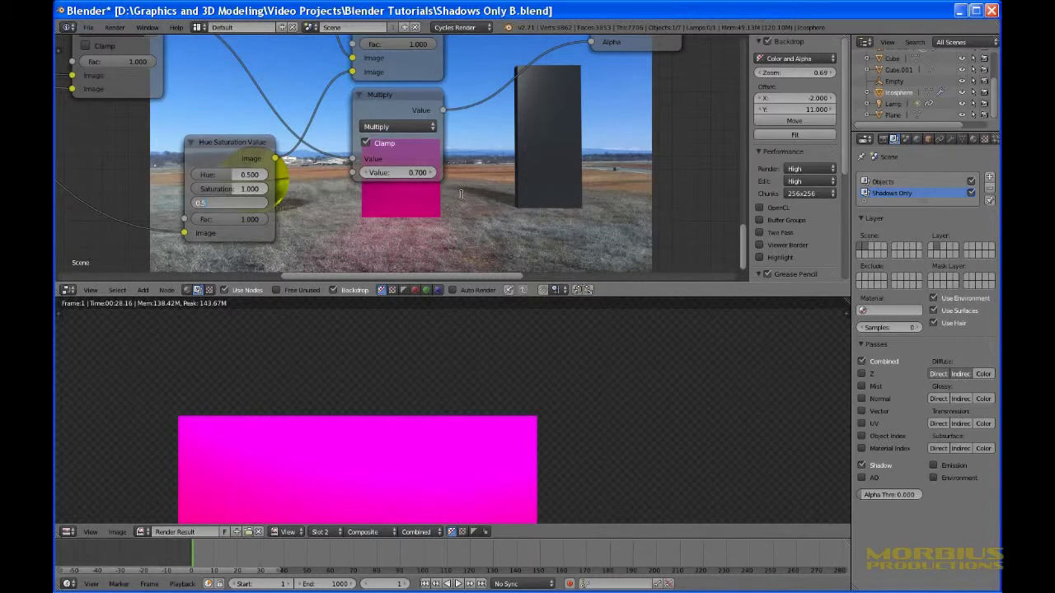
text(.3)
key(Return)
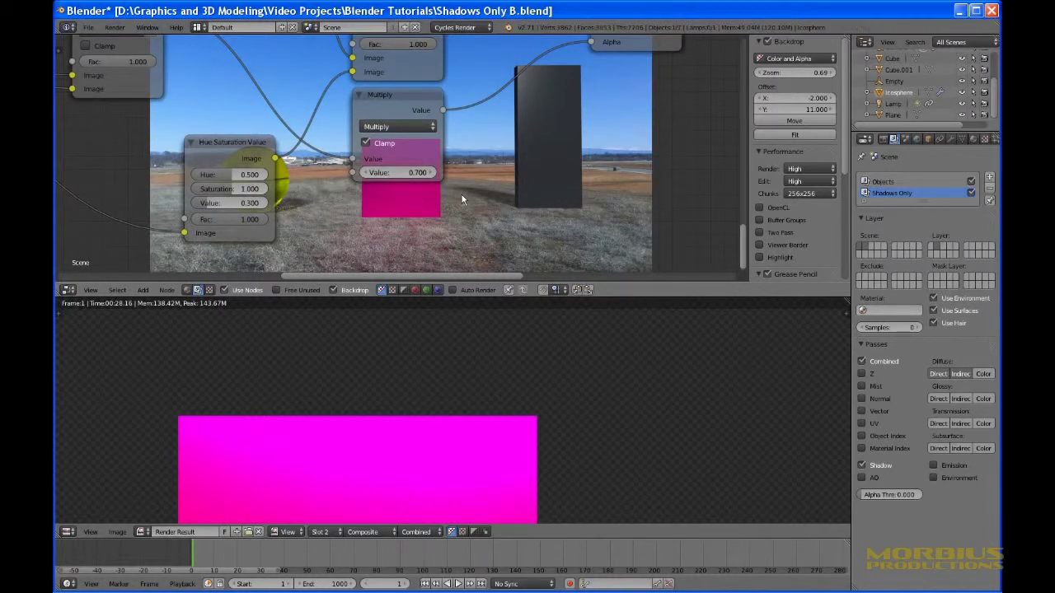
Examine how the shadow and indirect-light nodes lead through the Set Alpha node to the Alpha Over nodes.
middle_drag(640, 132, 366, 172)
scroll(483, 179, down, 5)
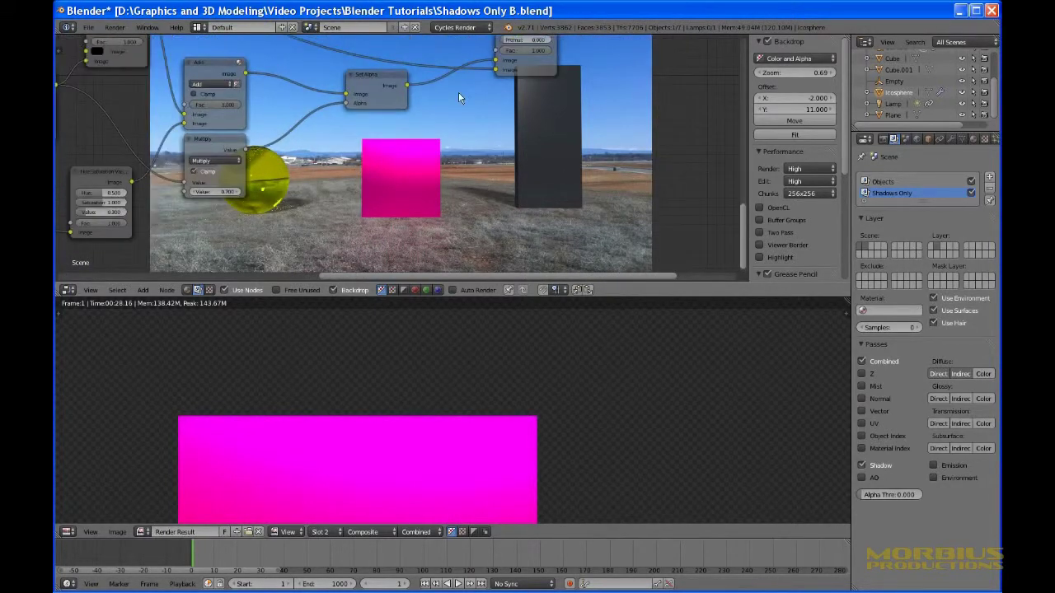
middle_drag(458, 92, 361, 180)
scroll(360, 186, up, 4)
middle_drag(571, 74, 361, 220)
scroll(371, 221, down, 9)
middle_drag(200, 172, 214, 97)
scroll(400, 103, up, 4)
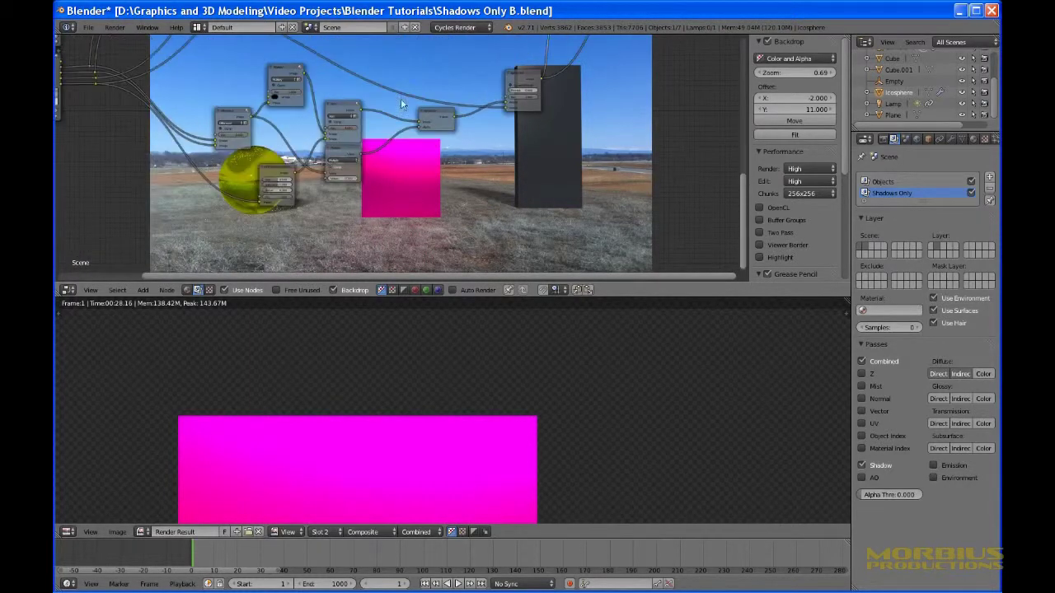
Adjust the shadow strength with the Multiply node's Value, trying 0.9 before setting it to 0.6.
scroll(329, 197, up, 5)
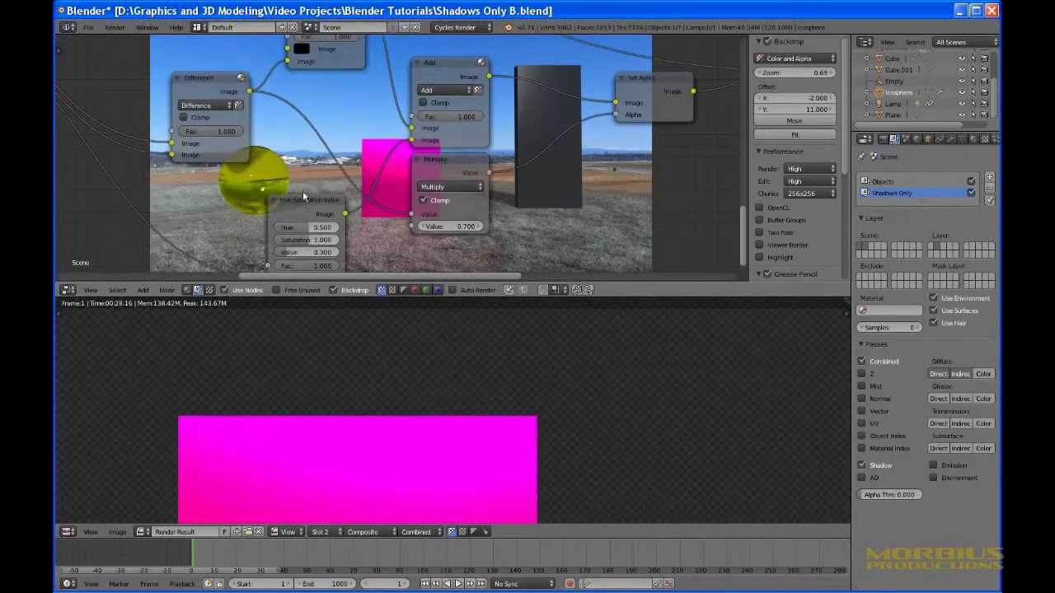
middle_drag(338, 108, 218, 88)
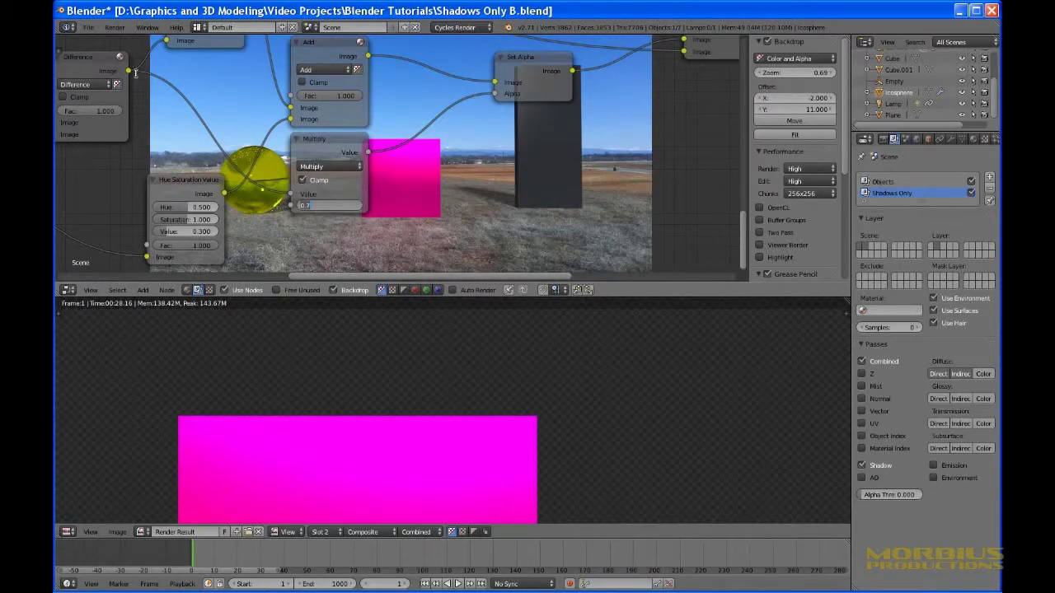
key(BackSpace)
text(0.9)
key(Return)
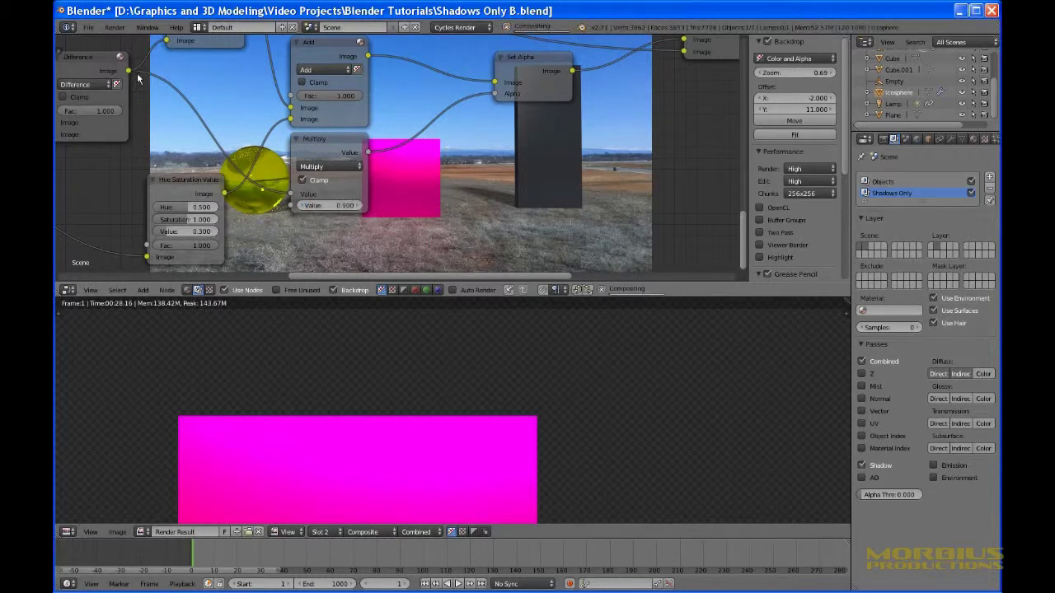
click(329, 205)
text(0.6)
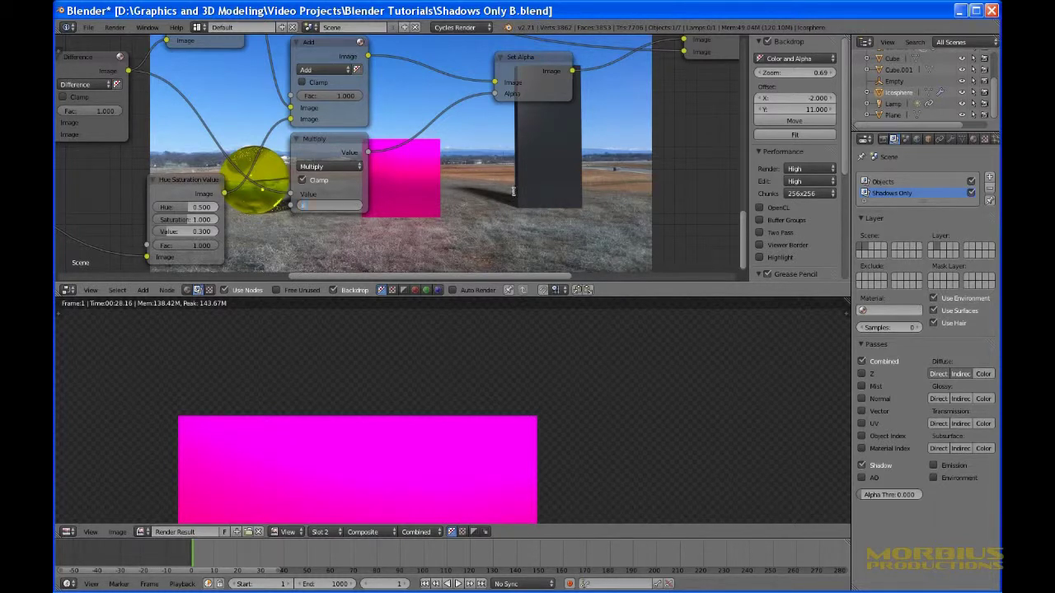
key(Return)
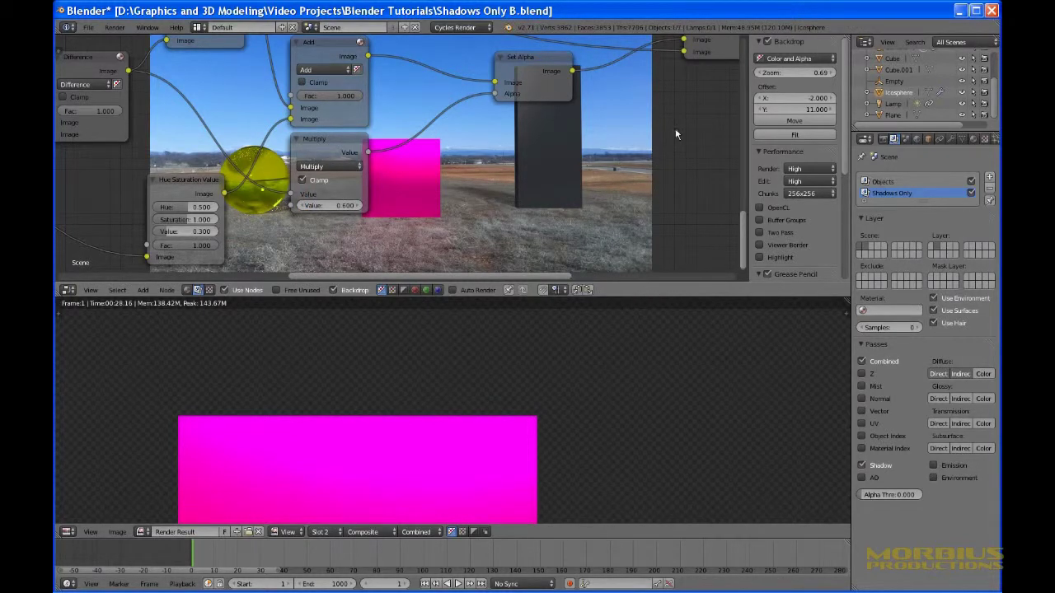
Examine the complete node network, from the render layers through the shadow and indirect-light nodes to the output nodes.
middle_drag(667, 99, 436, 220)
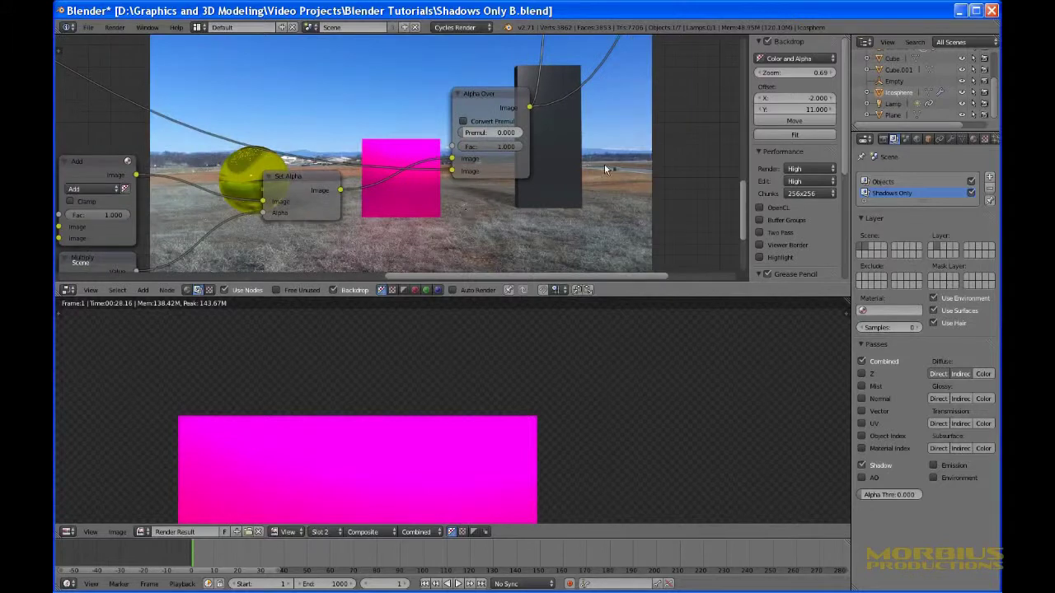
scroll(385, 192, down, 6)
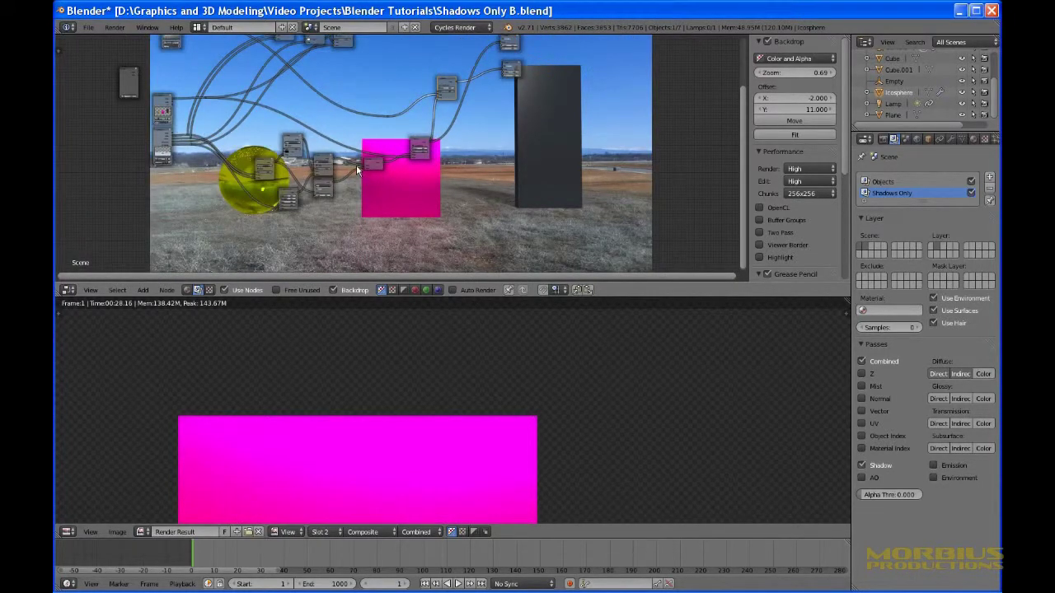
middle_drag(160, 183, 435, 221)
scroll(437, 220, down, 5)
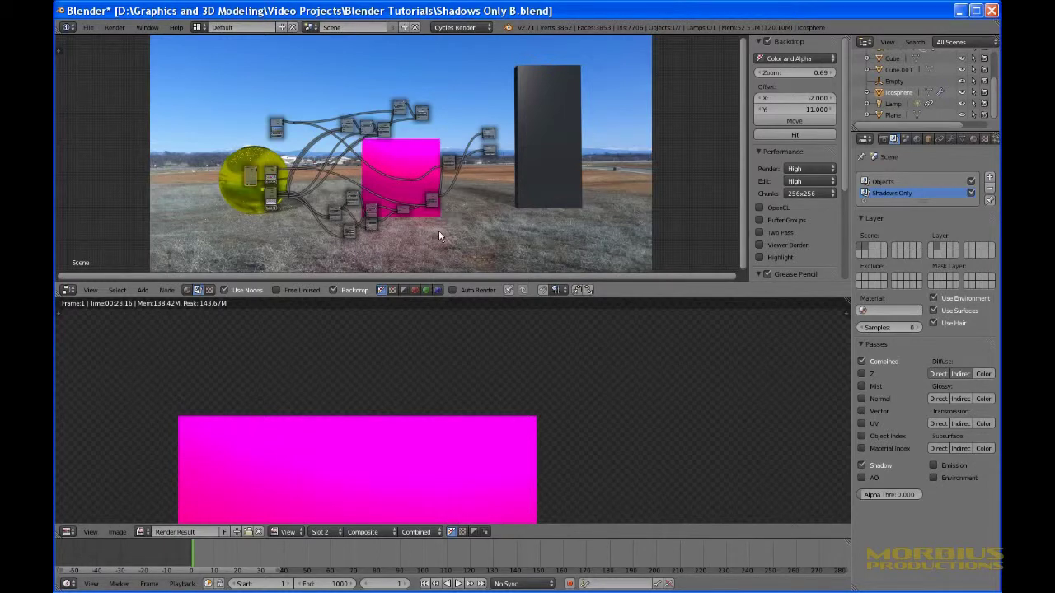
scroll(448, 195, up, 5)
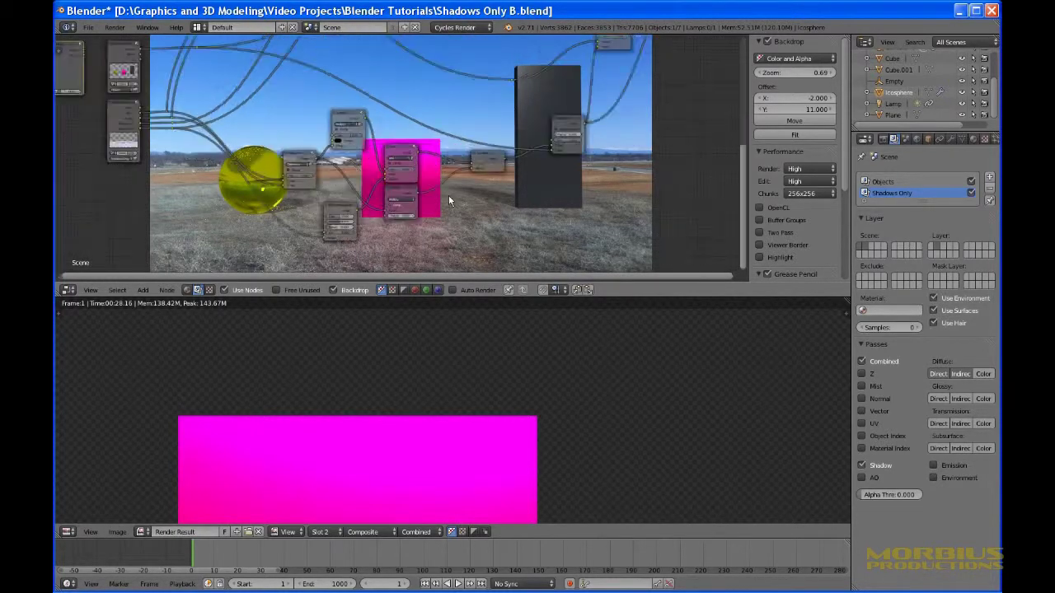
scroll(448, 196, up, 1)
middle_drag(548, 188, 495, 187)
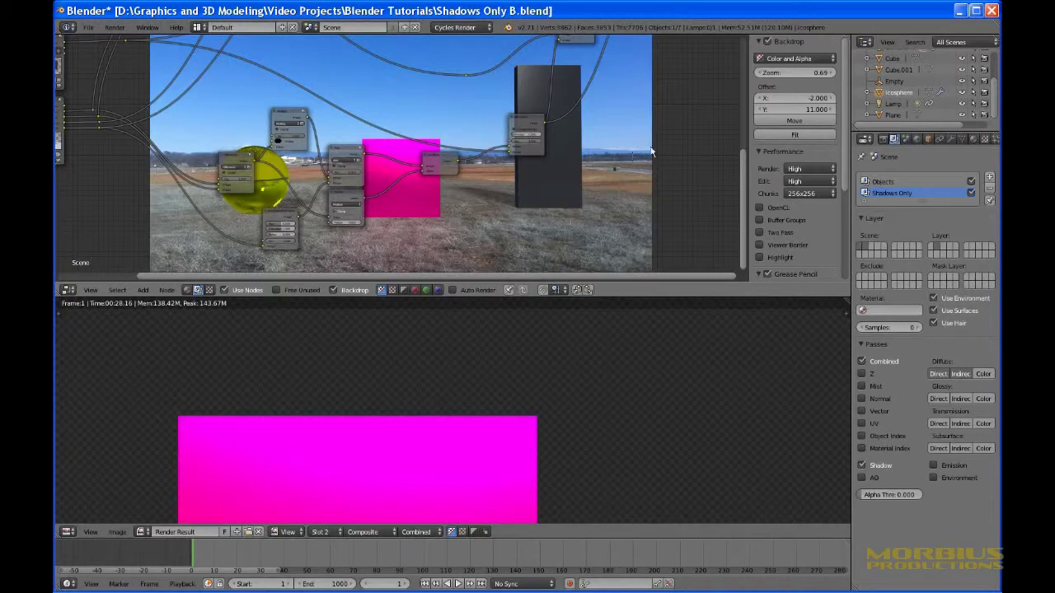
key(Home)
middle_drag(662, 94, 594, 145)
scroll(429, 164, up, 2)
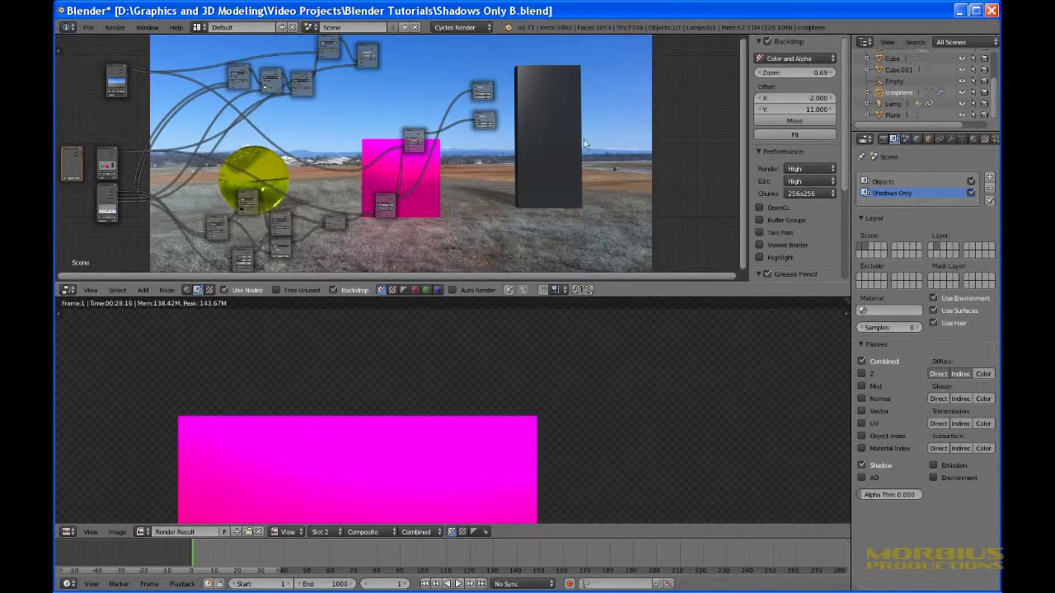